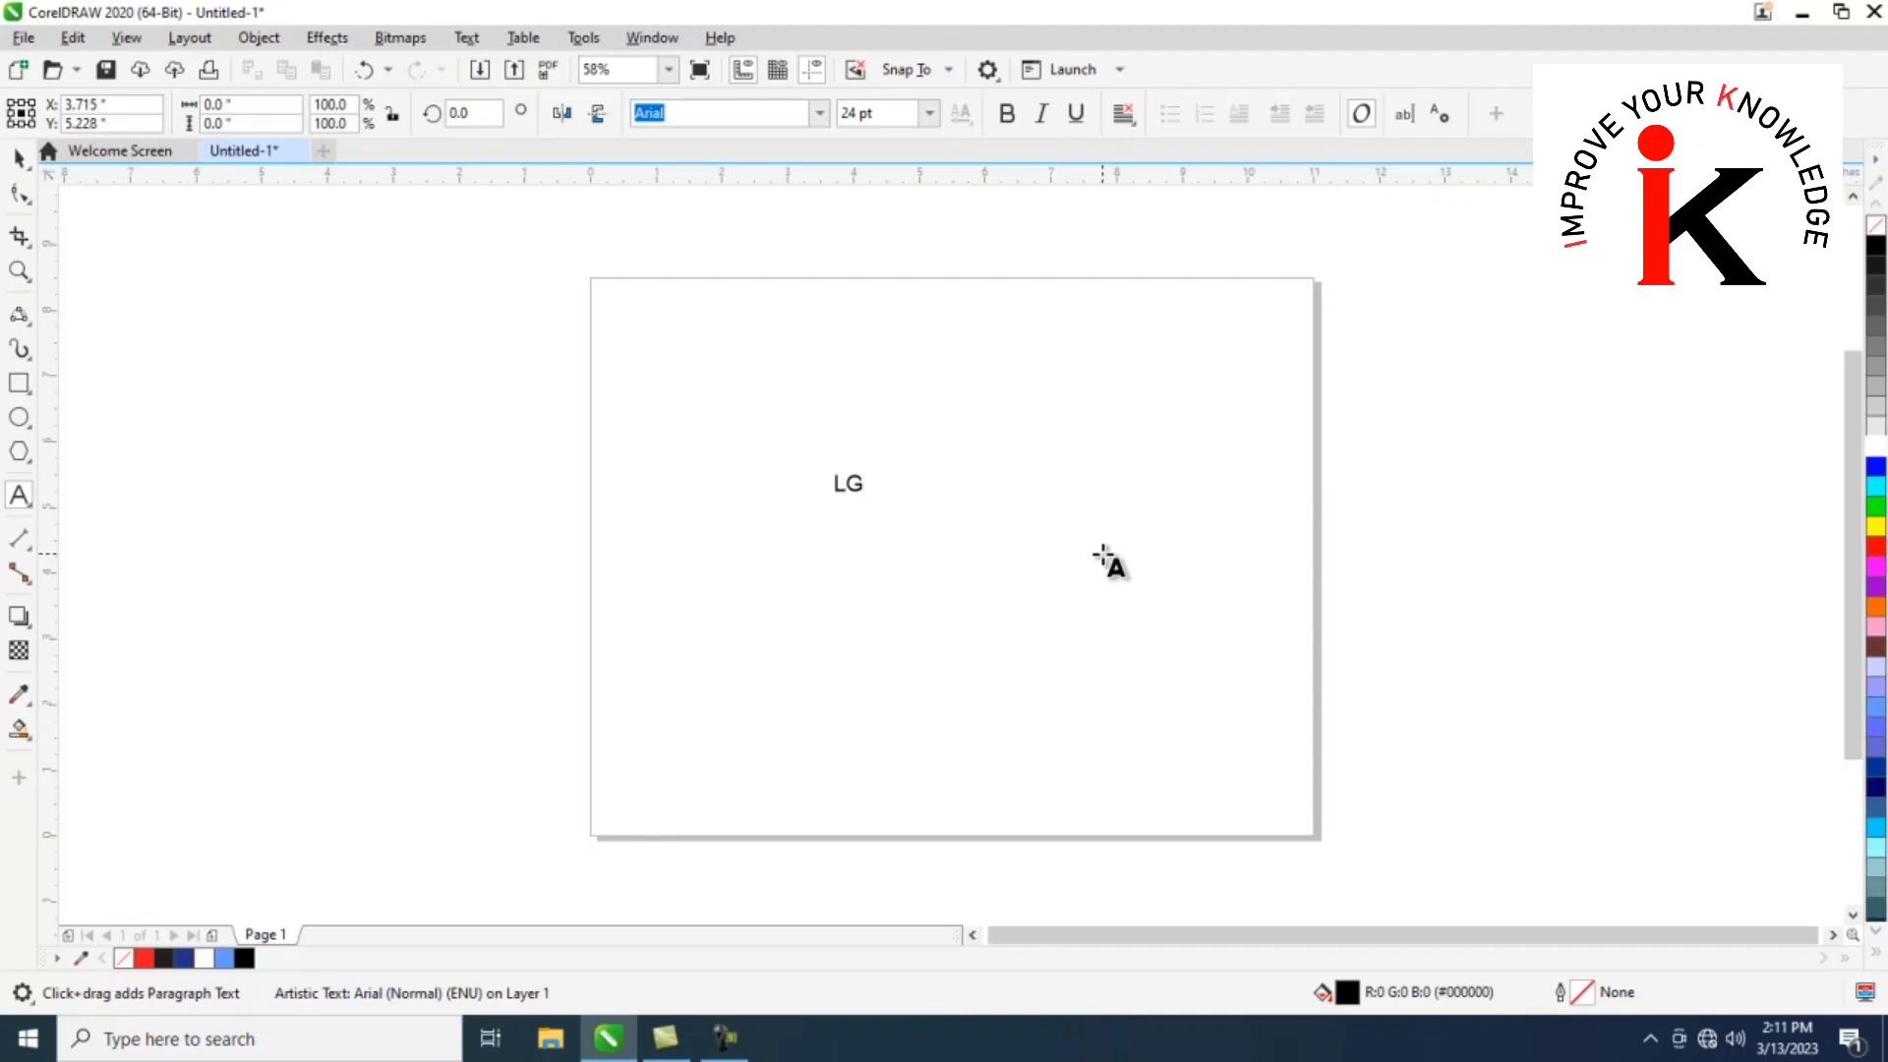
Enlarge the LG text to about 96.65 pt and extend it to read "LG Logo"
{"action": "left_click", "coordinate": [19, 159]}
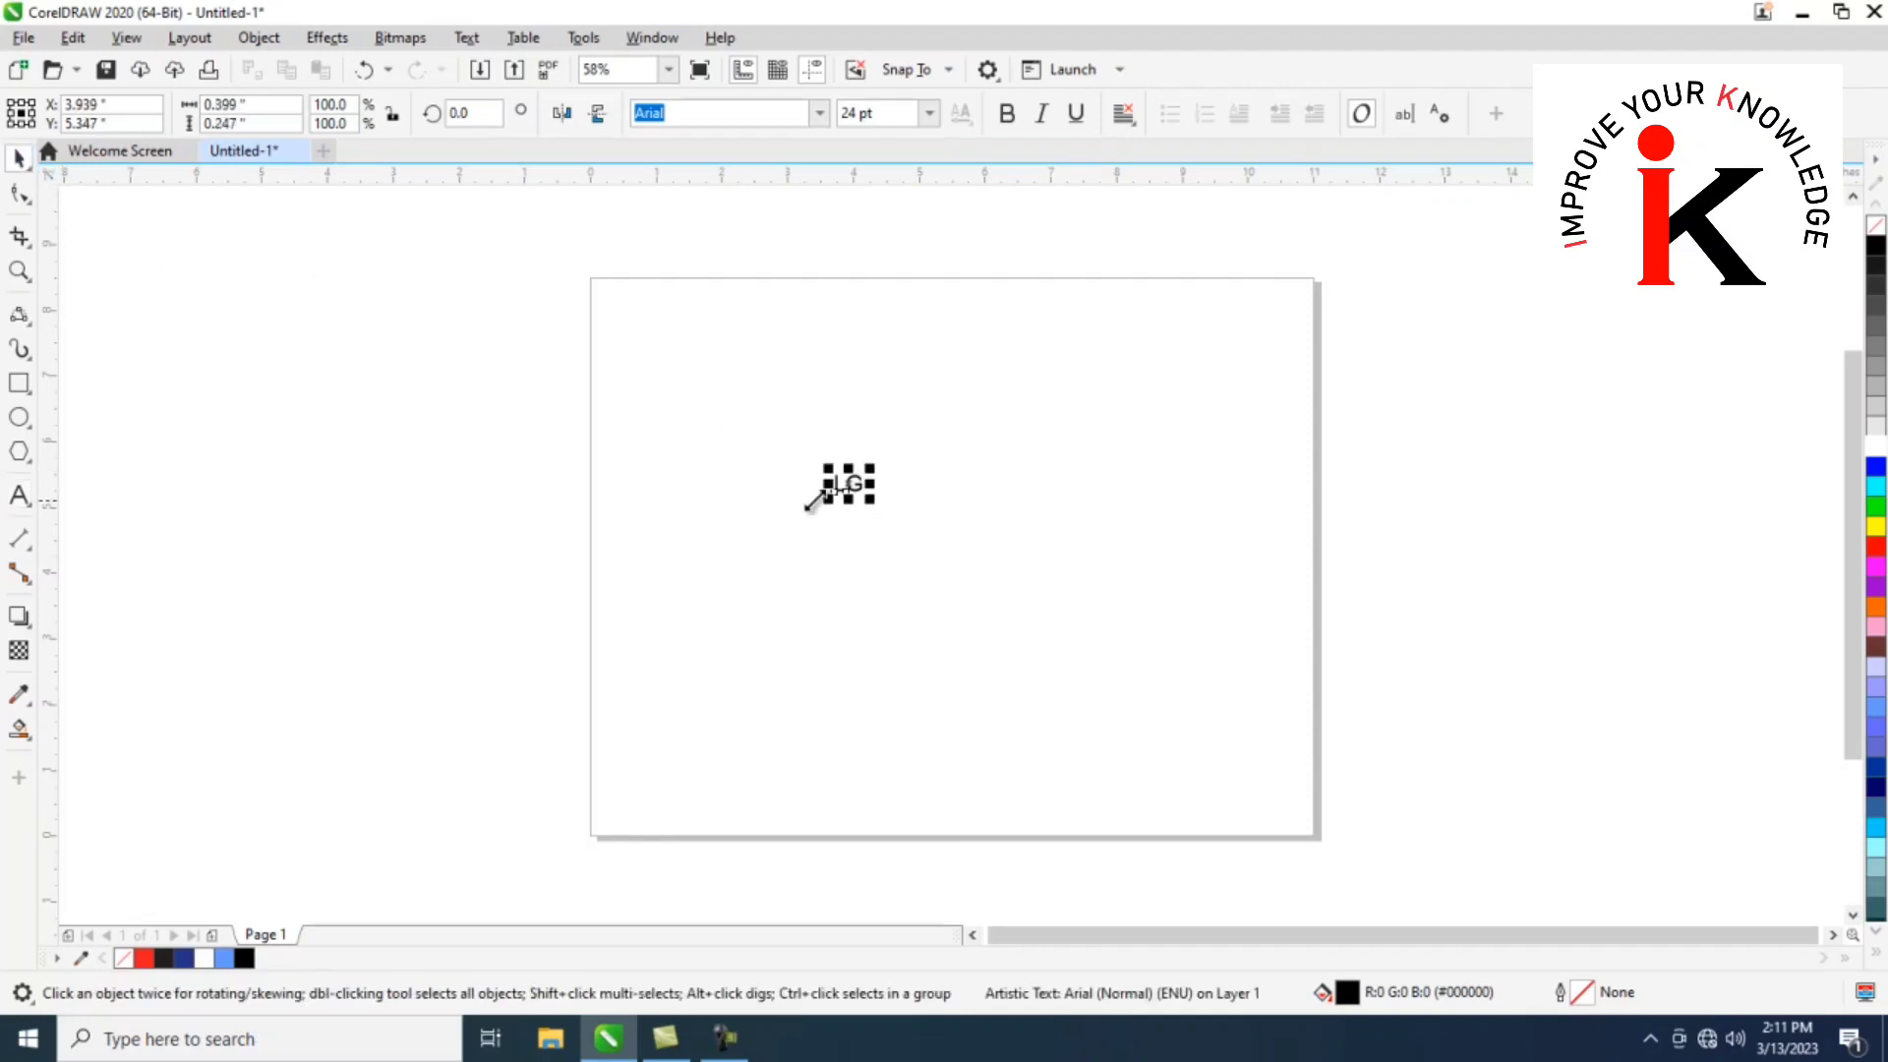
{"action": "left_click_drag", "start_coordinate": [878, 503], "coordinate": [950, 548]}
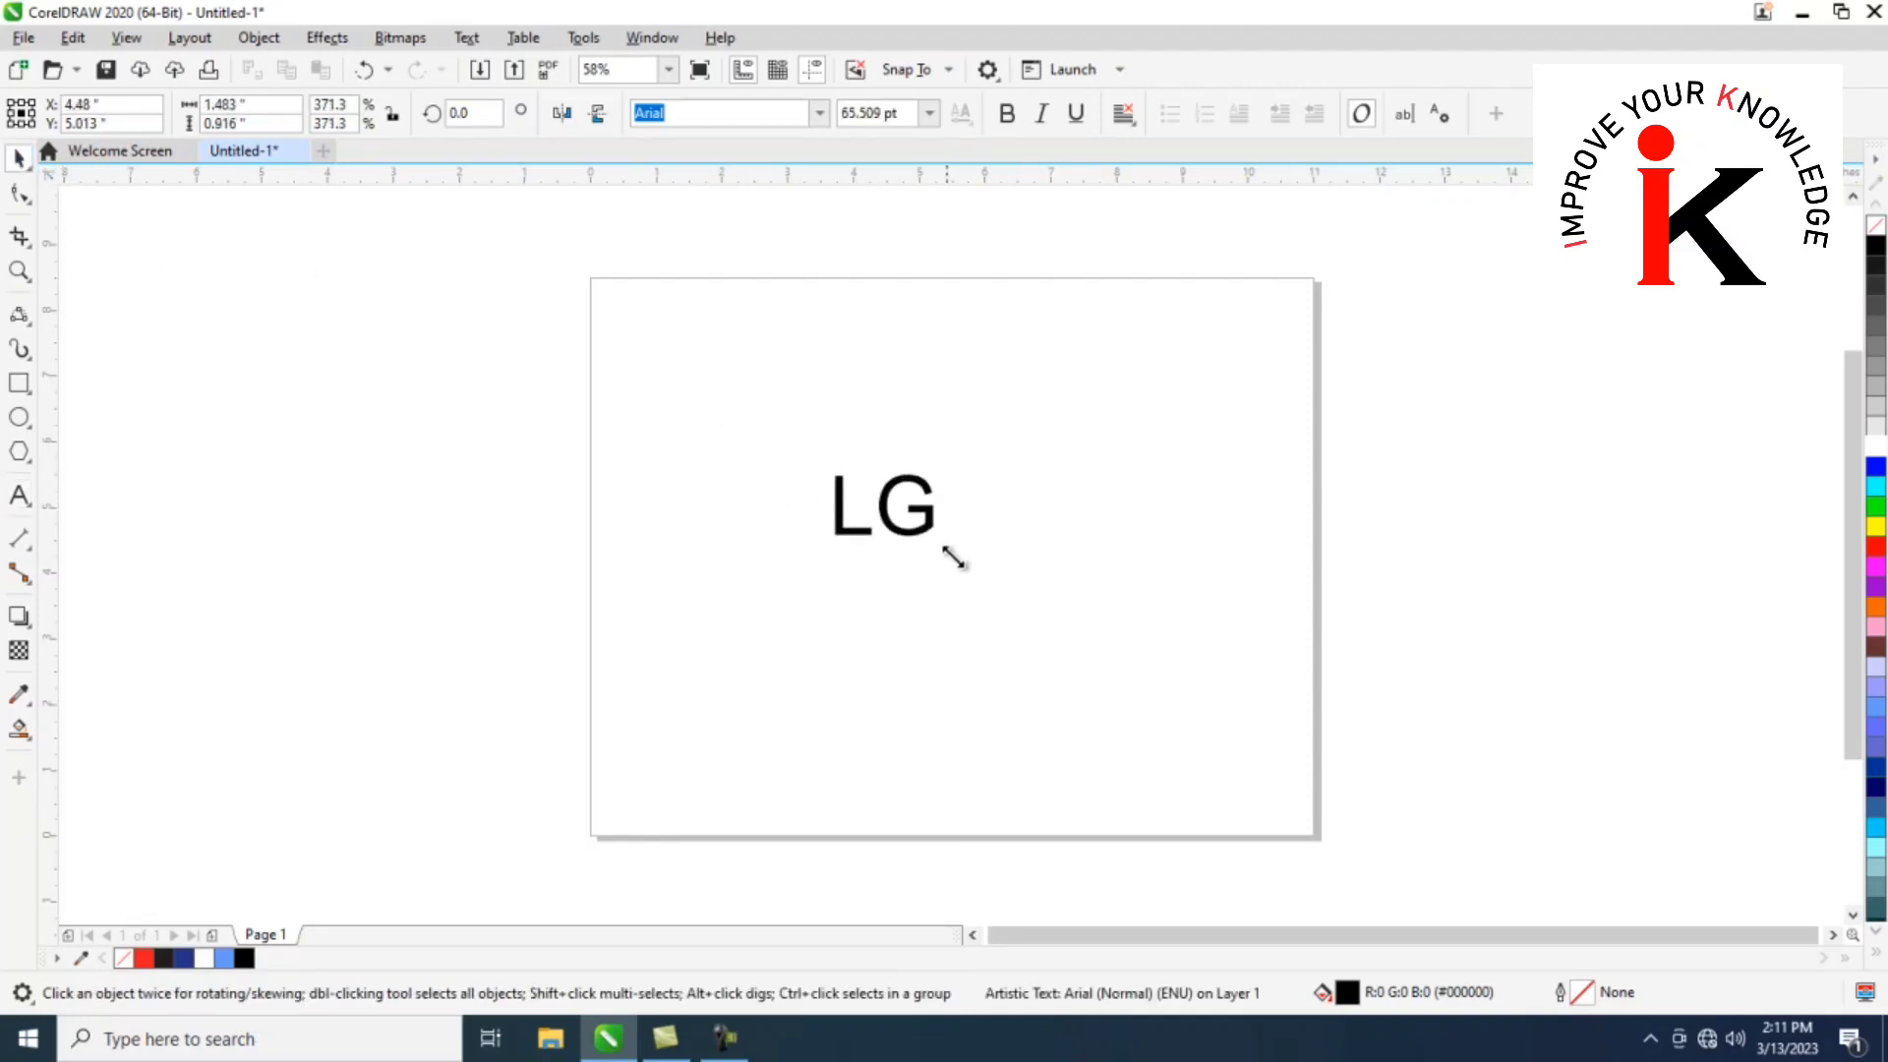
{"action": "double_click", "coordinate": [890, 516]}
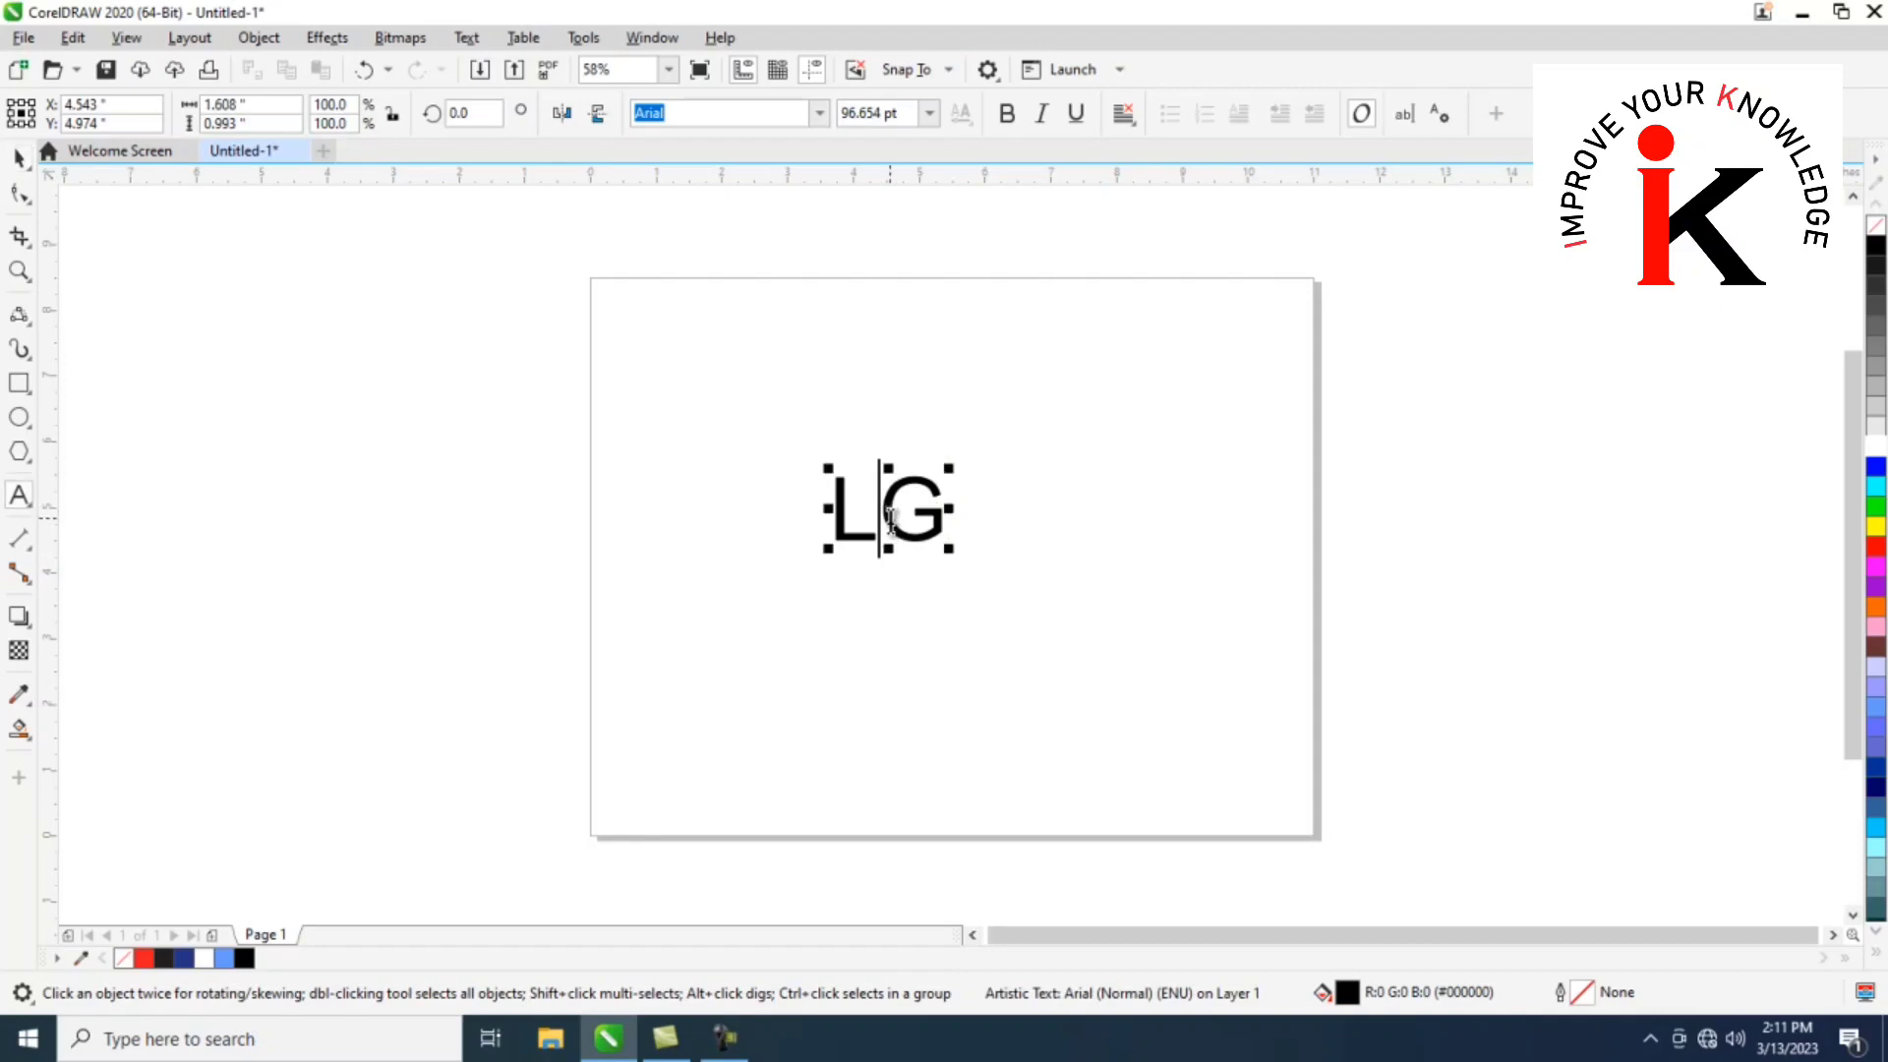
{"action": "key", "text": "End"}
{"action": "type", "text": "Lo"}
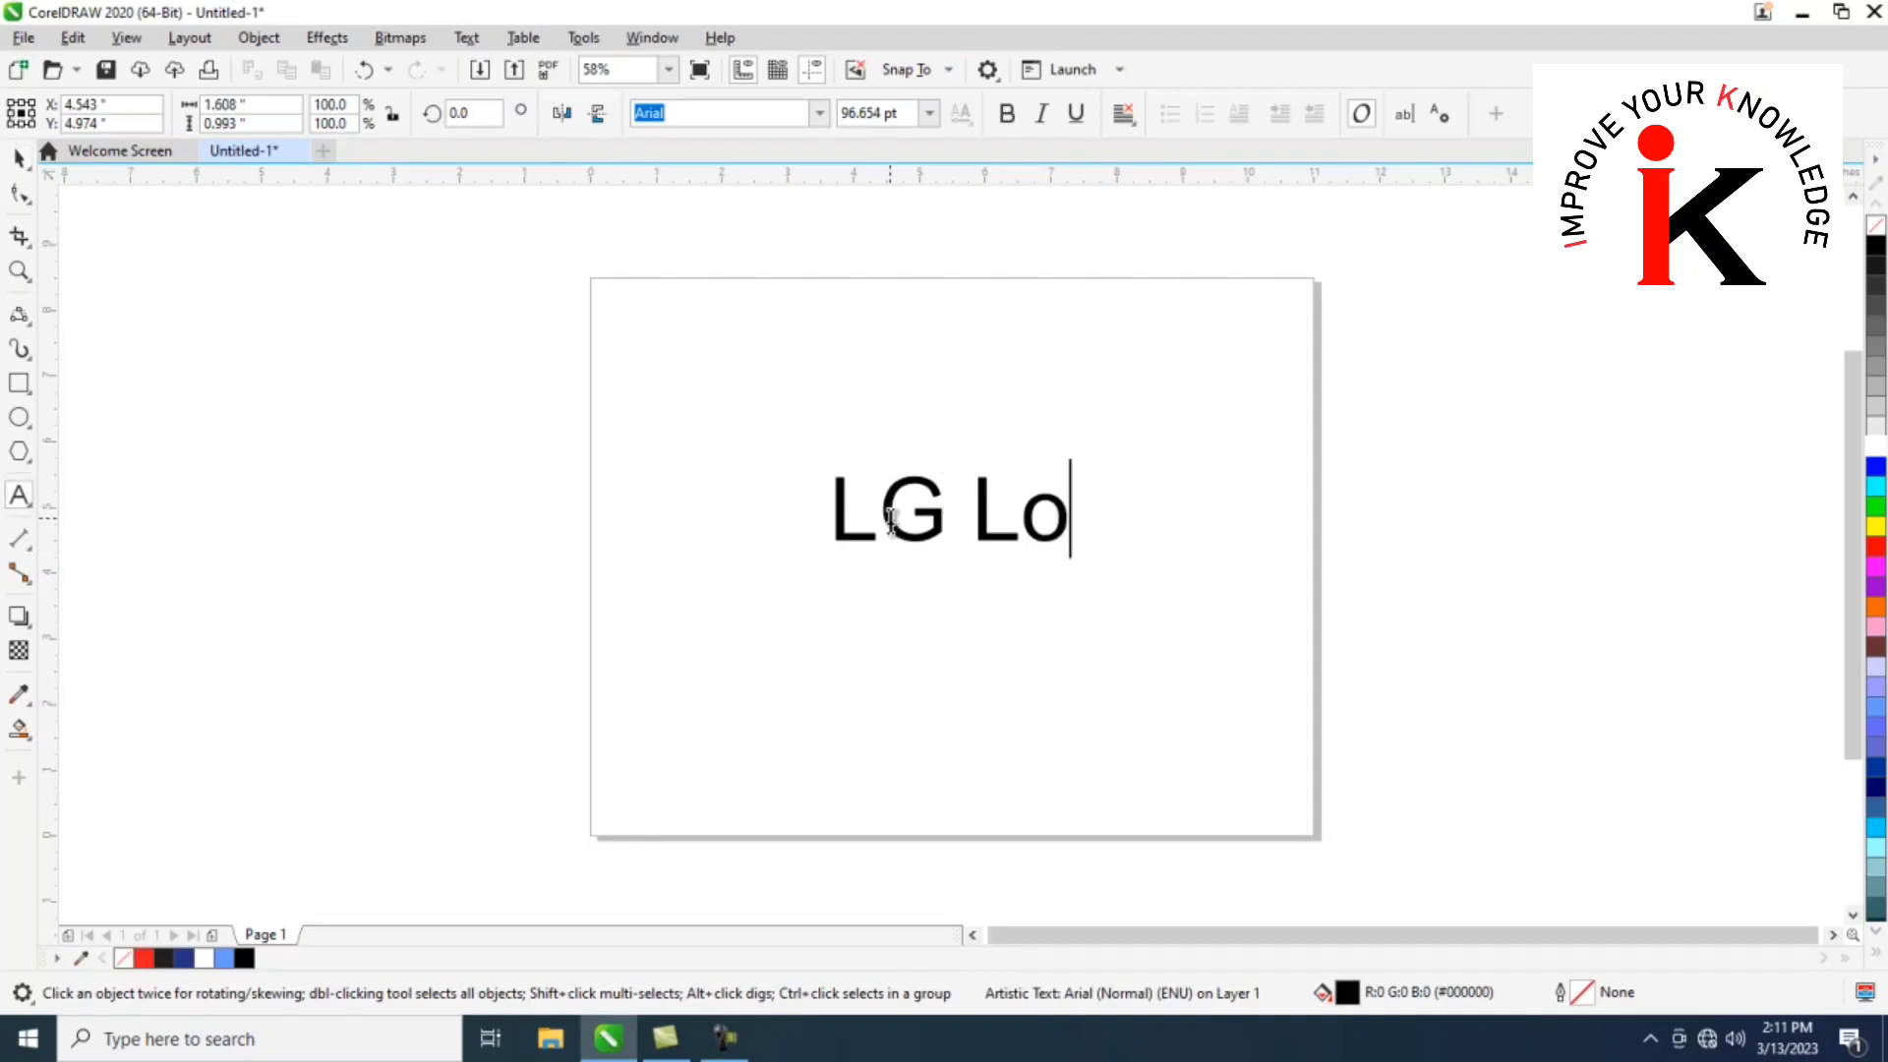
{"action": "type", "text": "go"}
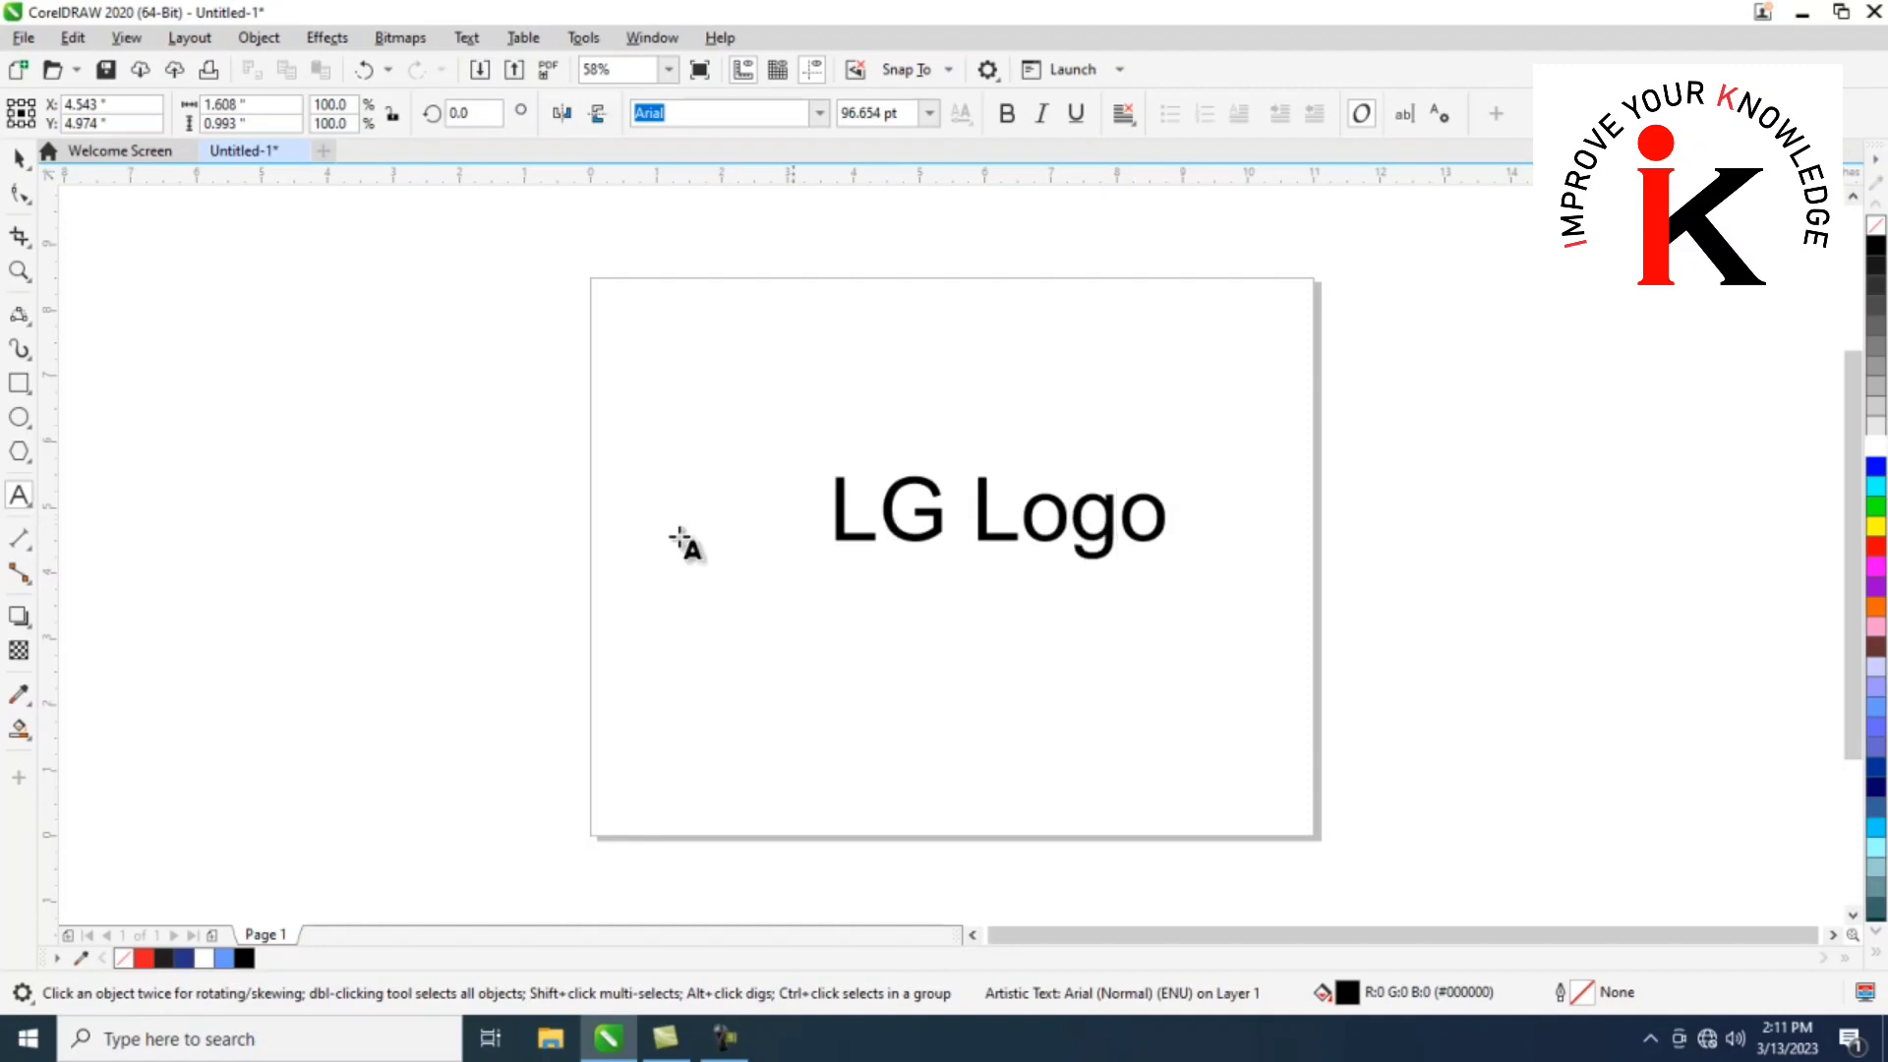
Scale the "LG Logo" text down to about 64 pt and move it just above the page's upper edge
{"action": "left_click", "coordinate": [21, 156]}
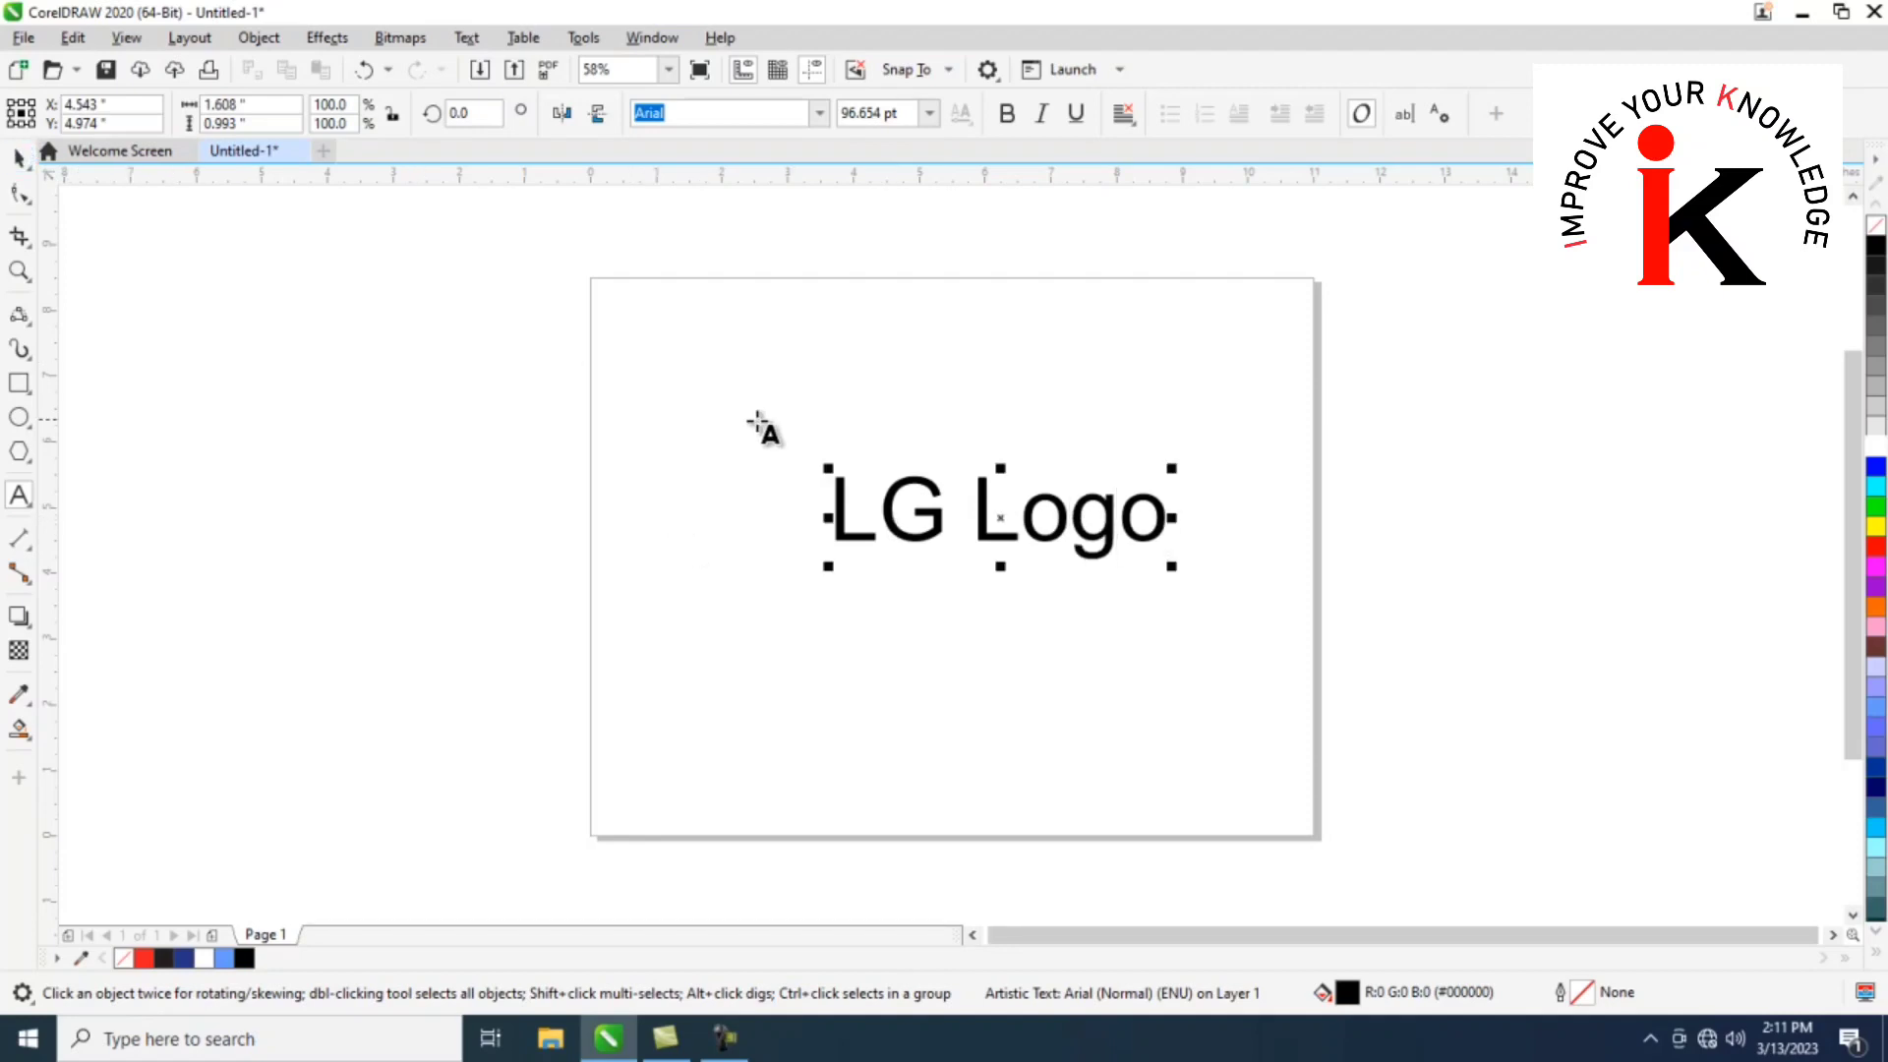
{"action": "left_click_drag", "start_coordinate": [1170, 572], "coordinate": [1061, 542]}
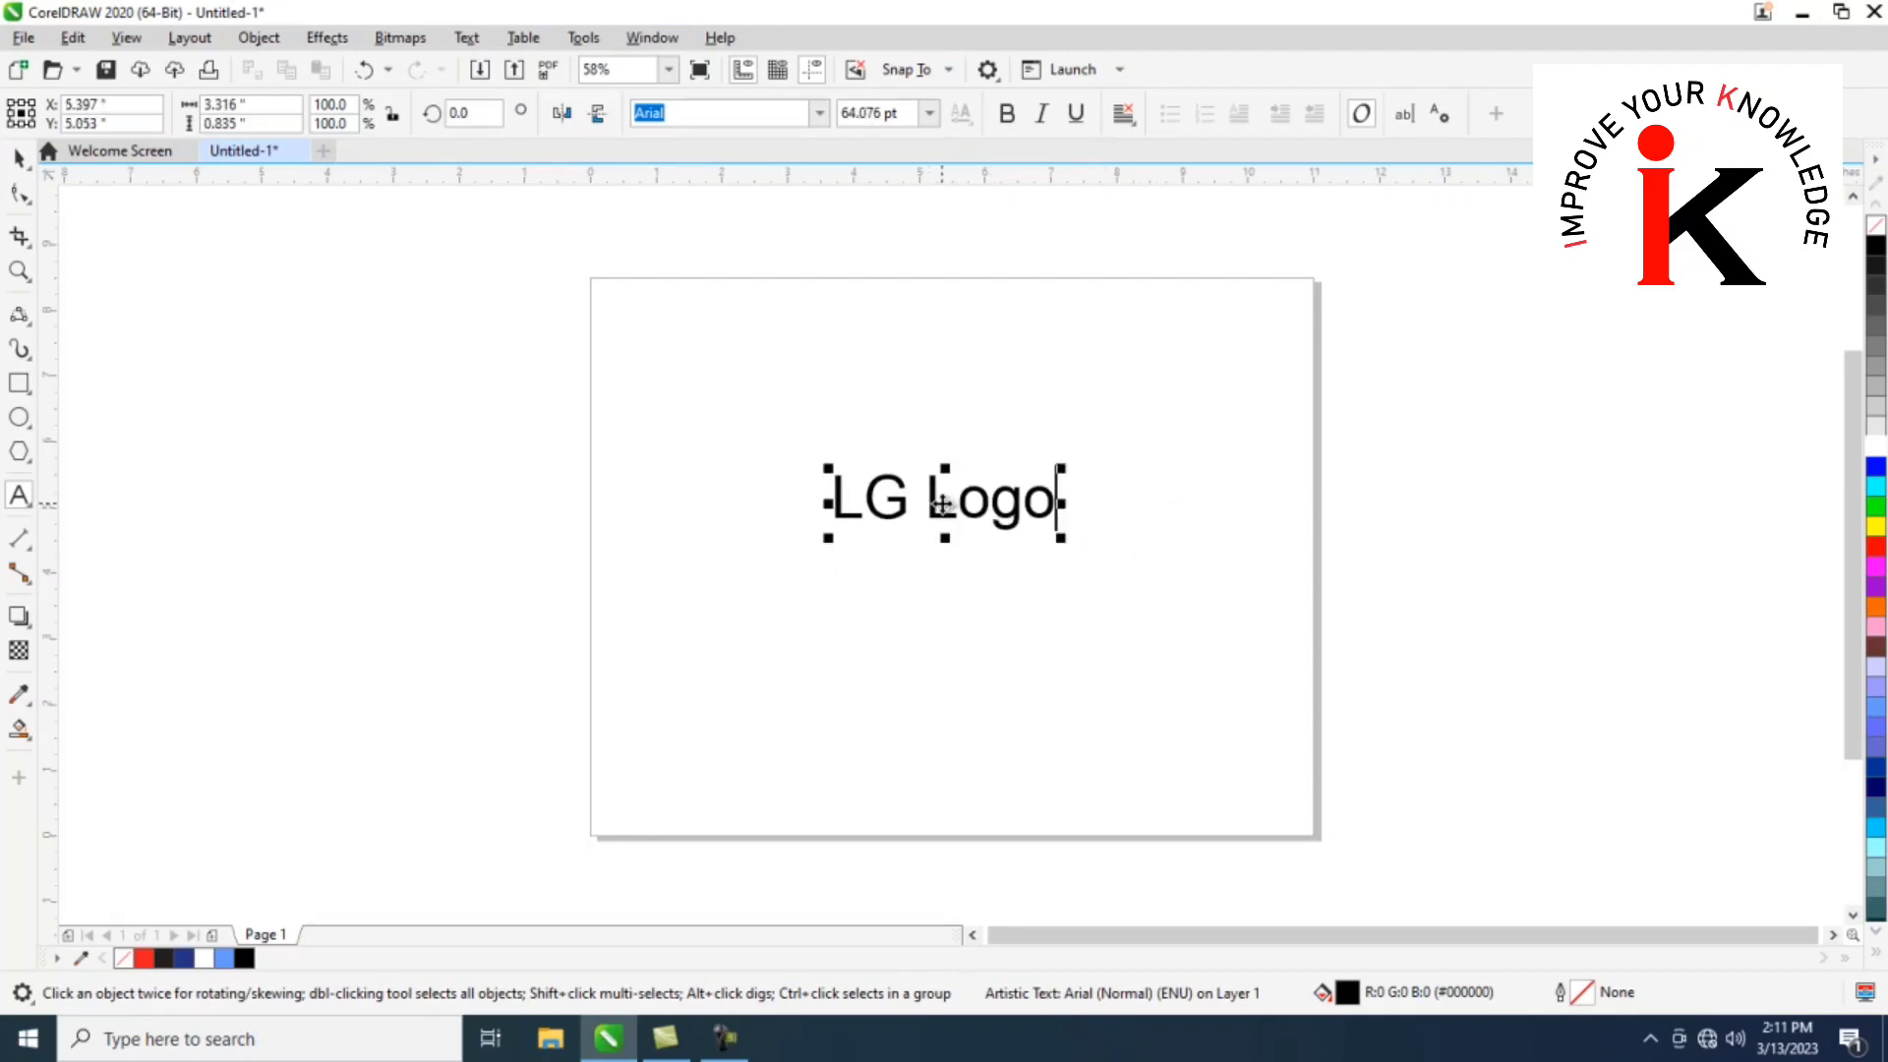
{"action": "left_click_drag", "start_coordinate": [941, 504], "coordinate": [941, 252]}
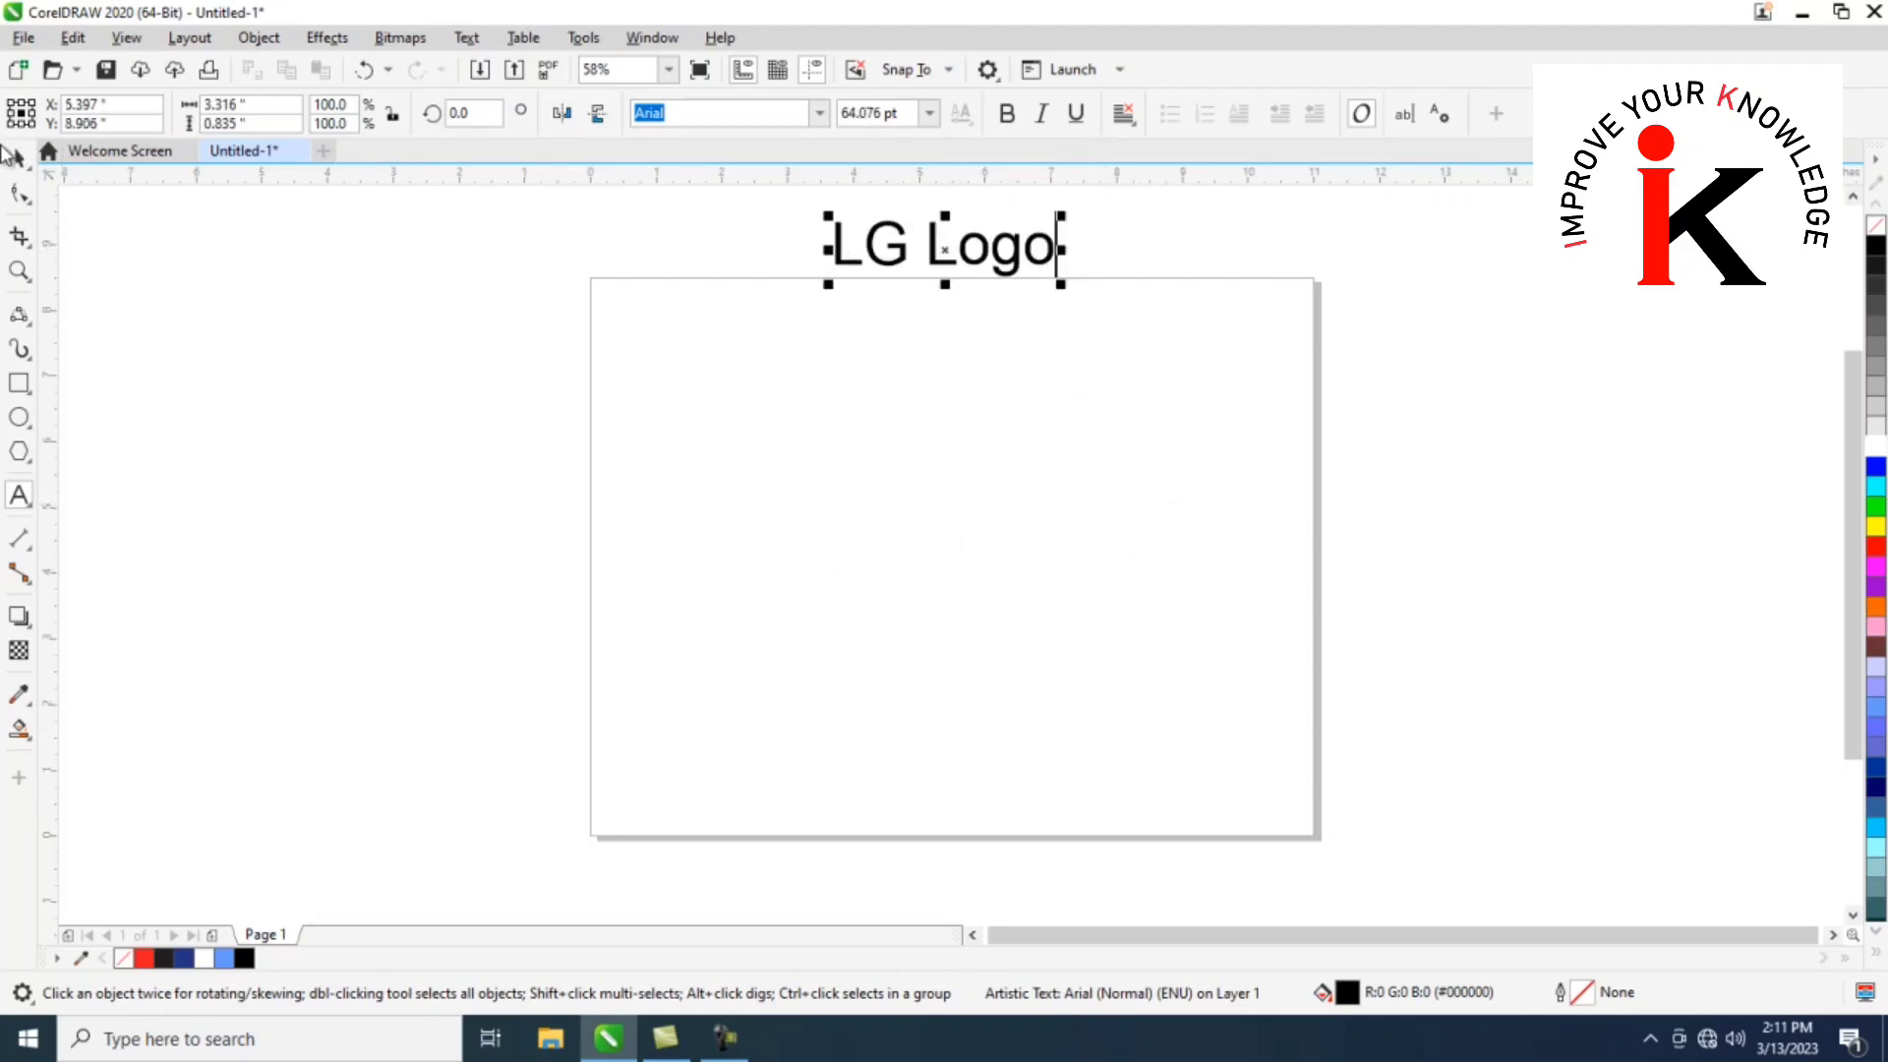
{"action": "left_click", "coordinate": [12, 156]}
{"action": "left_click", "coordinate": [1010, 441]}
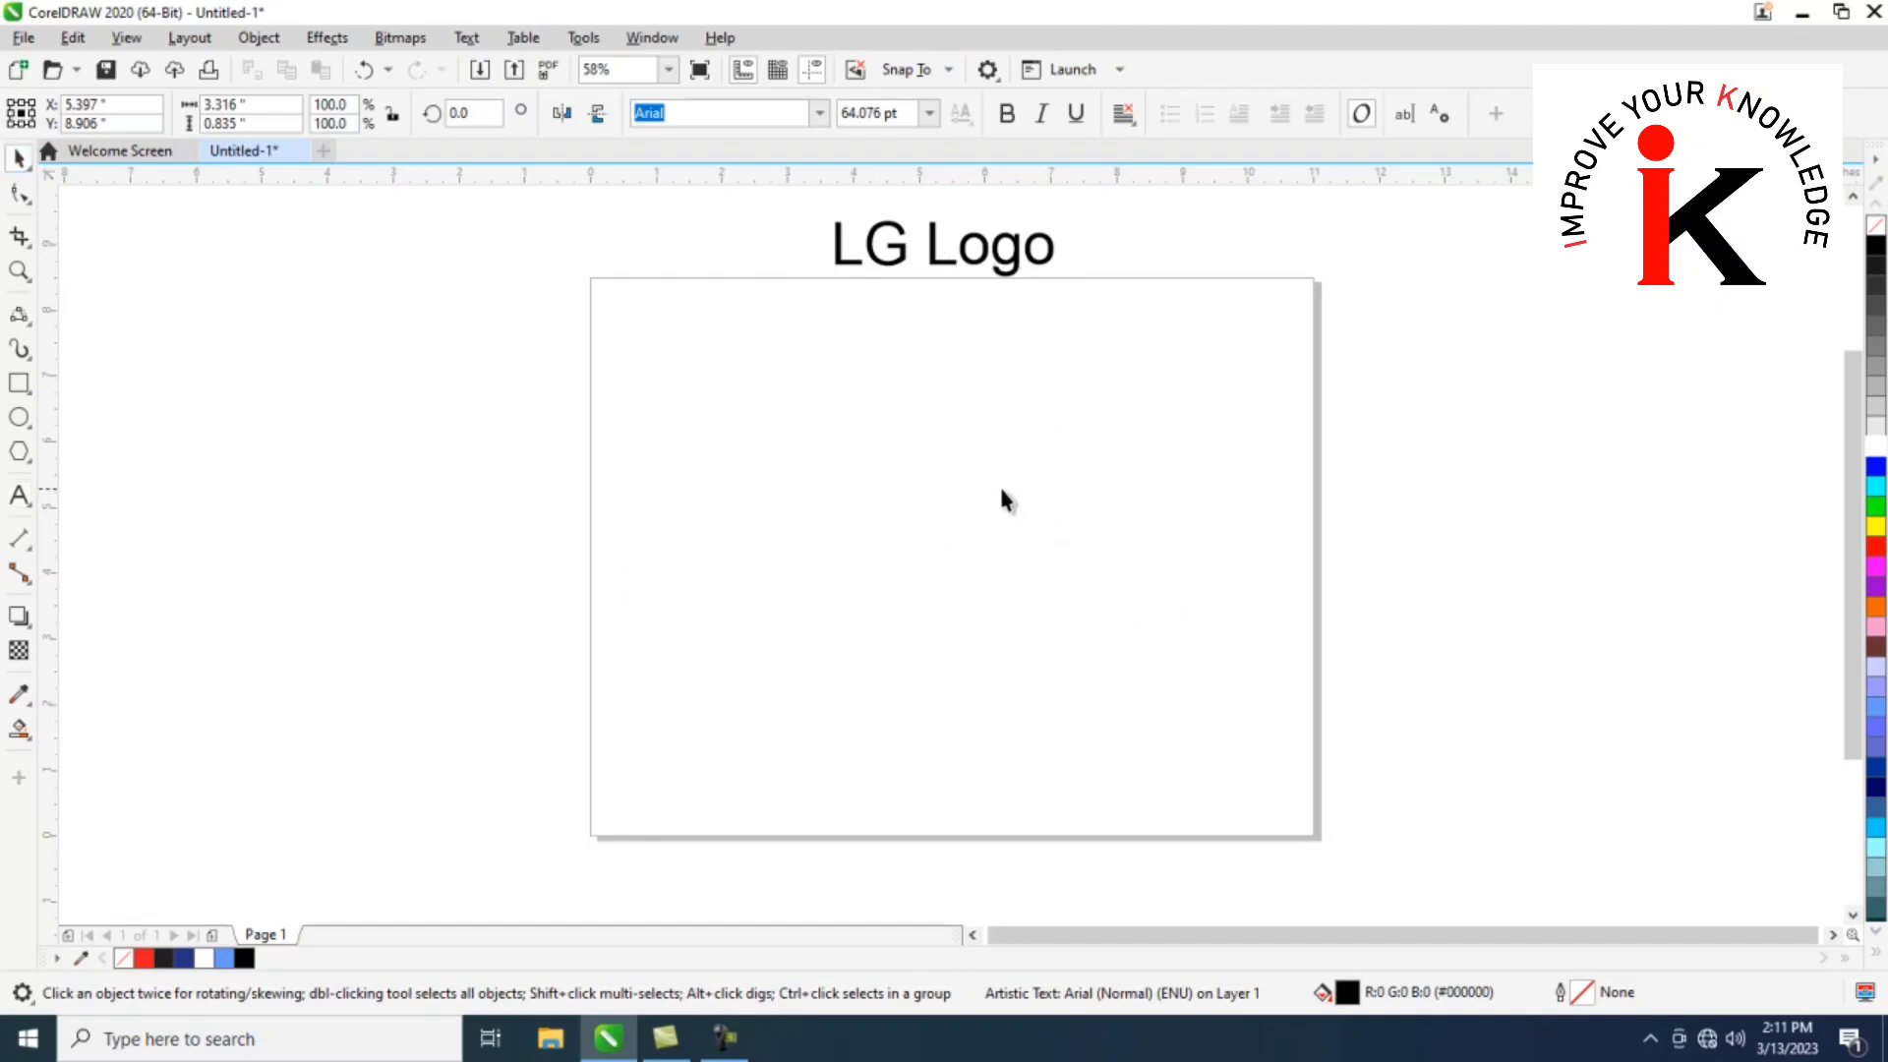
Draw an ellipse about 6.19 by 6.33 inches on the page and place a duplicate outside the page's right edge
{"action": "left_click", "coordinate": [19, 417]}
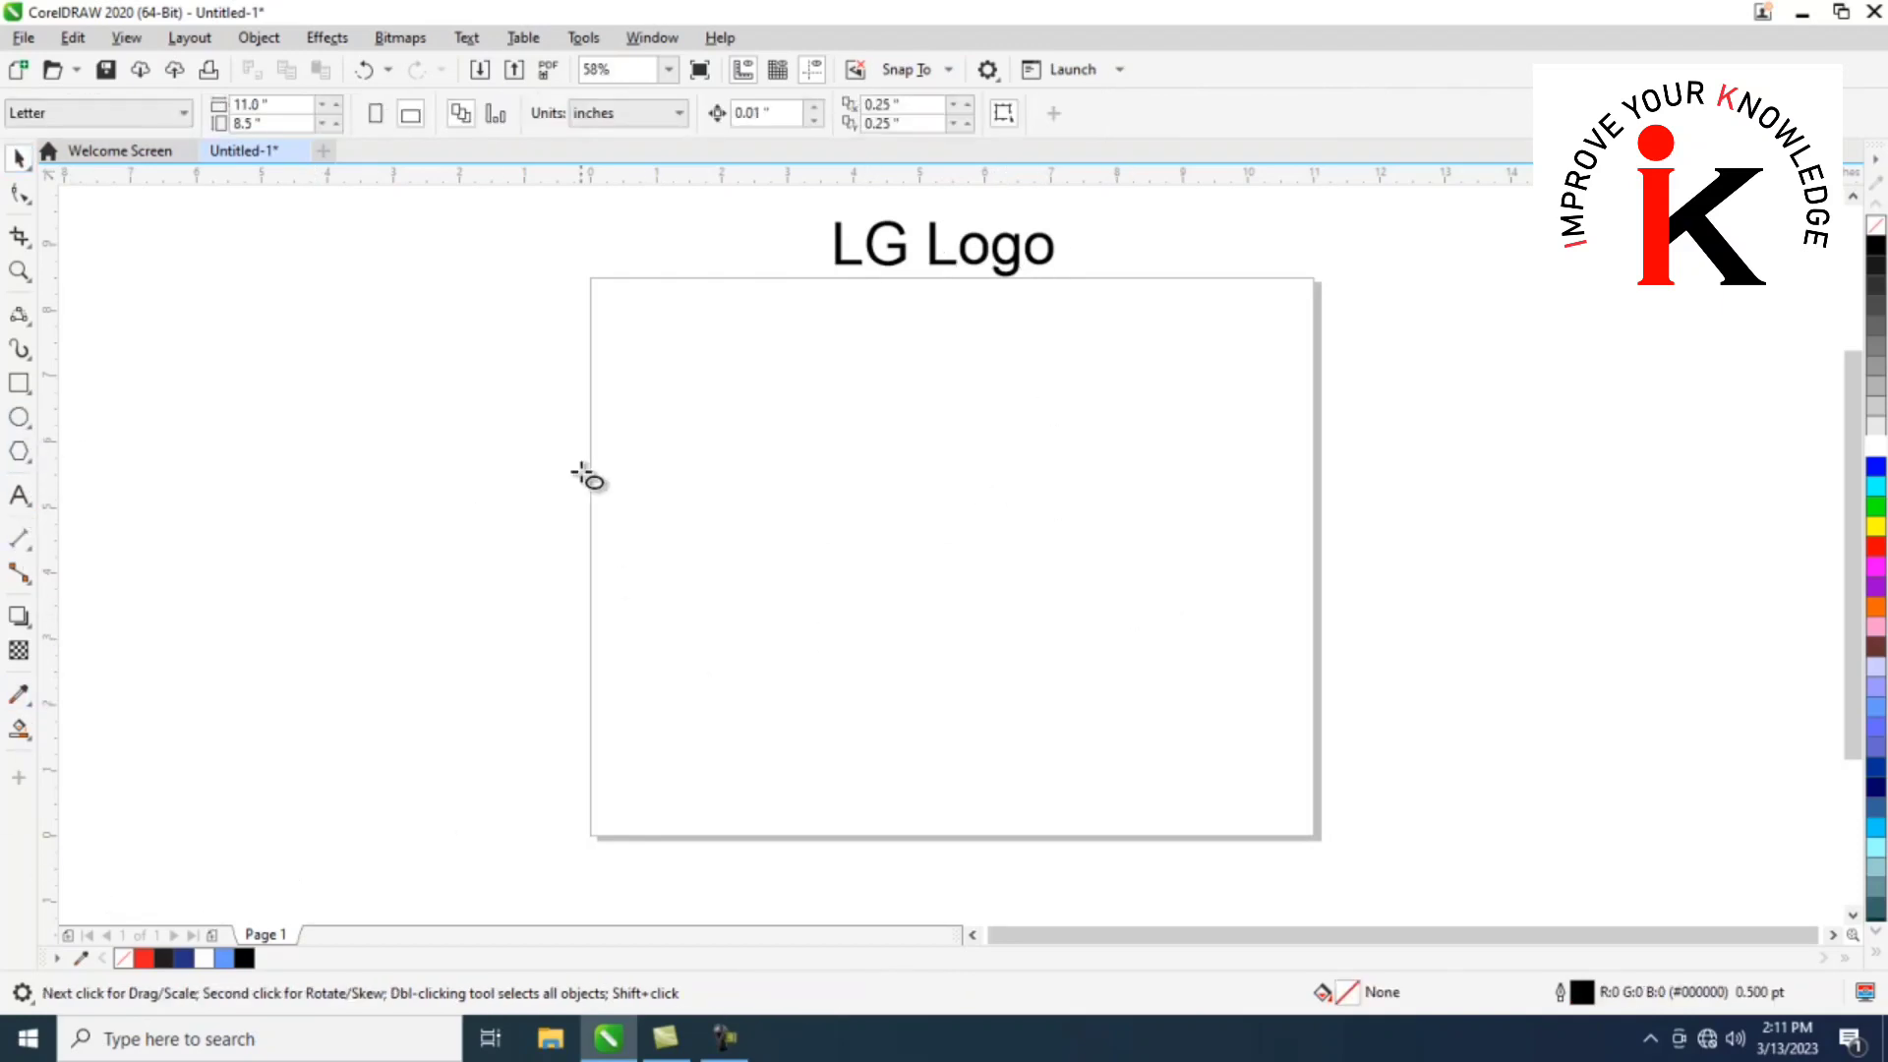
{"action": "left_click_drag", "start_coordinate": [647, 346], "coordinate": [1053, 768]}
{"action": "left_click", "coordinate": [19, 159]}
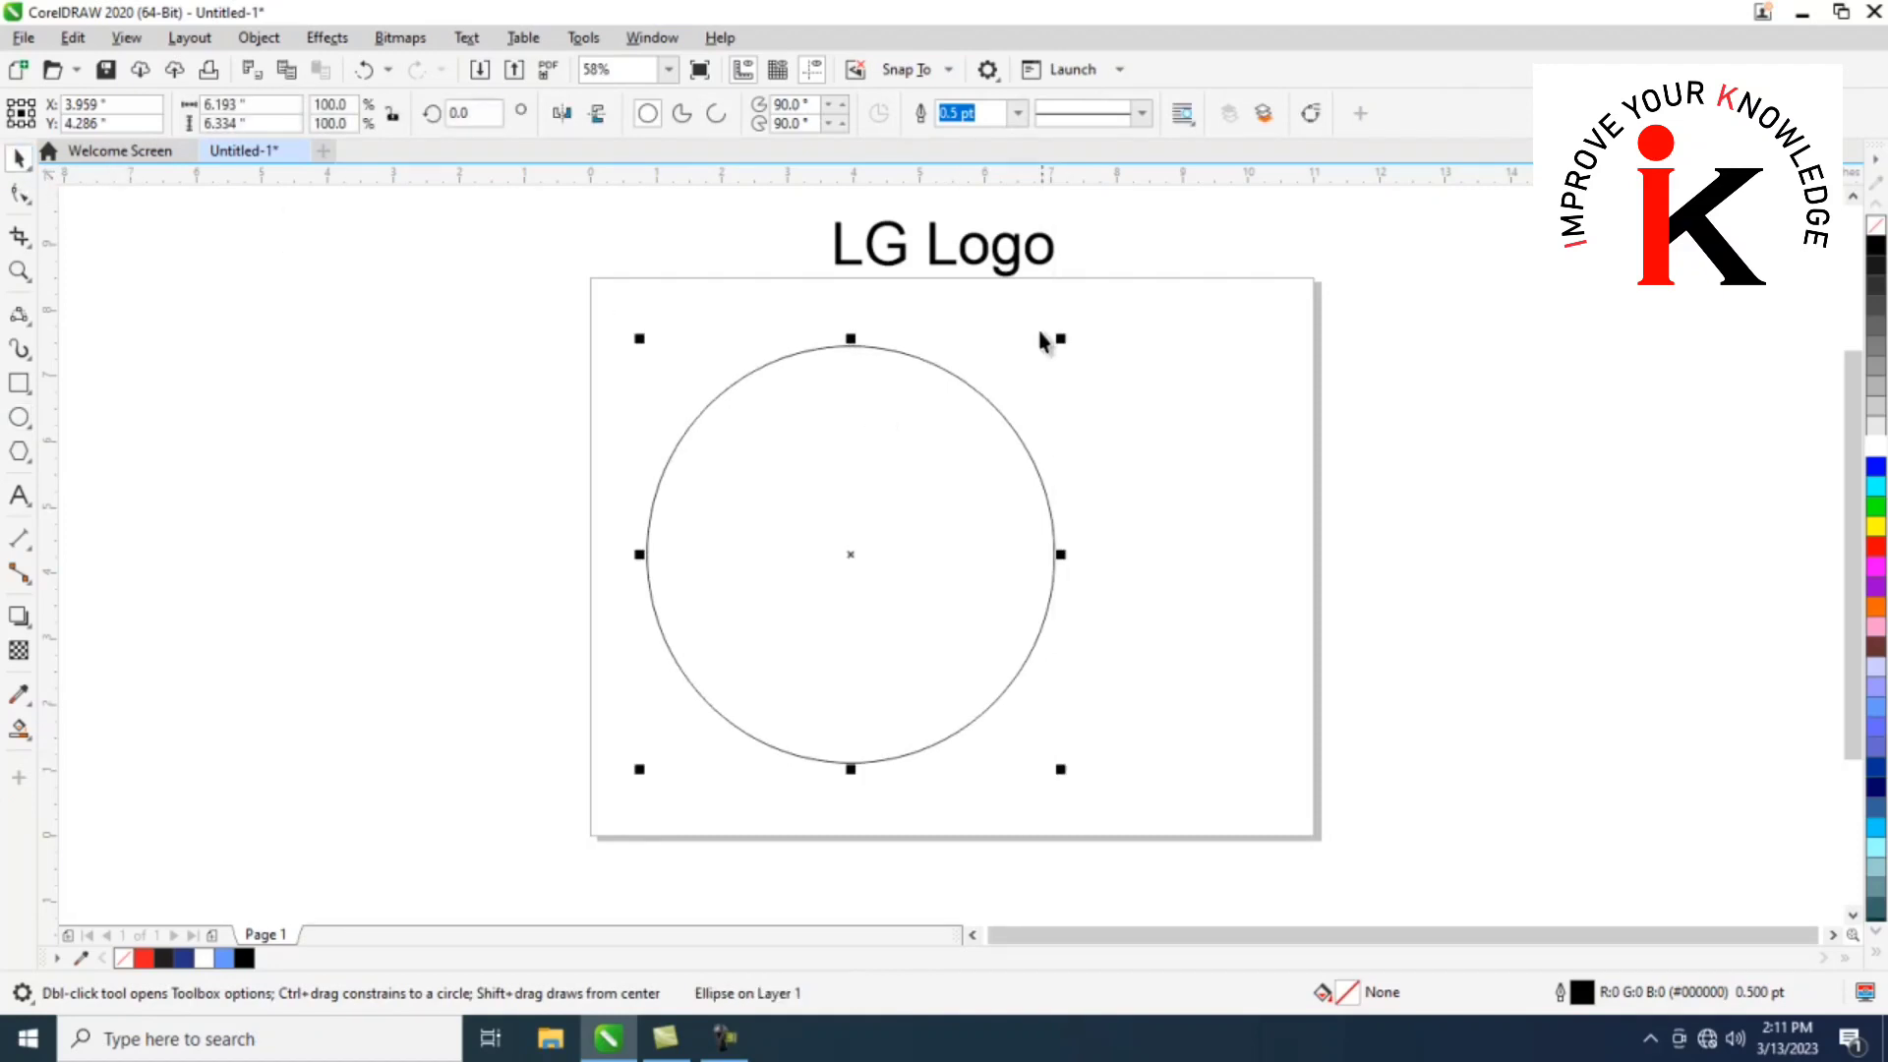
{"action": "left_click_drag", "start_coordinate": [852, 554], "coordinate": [1565, 531]}
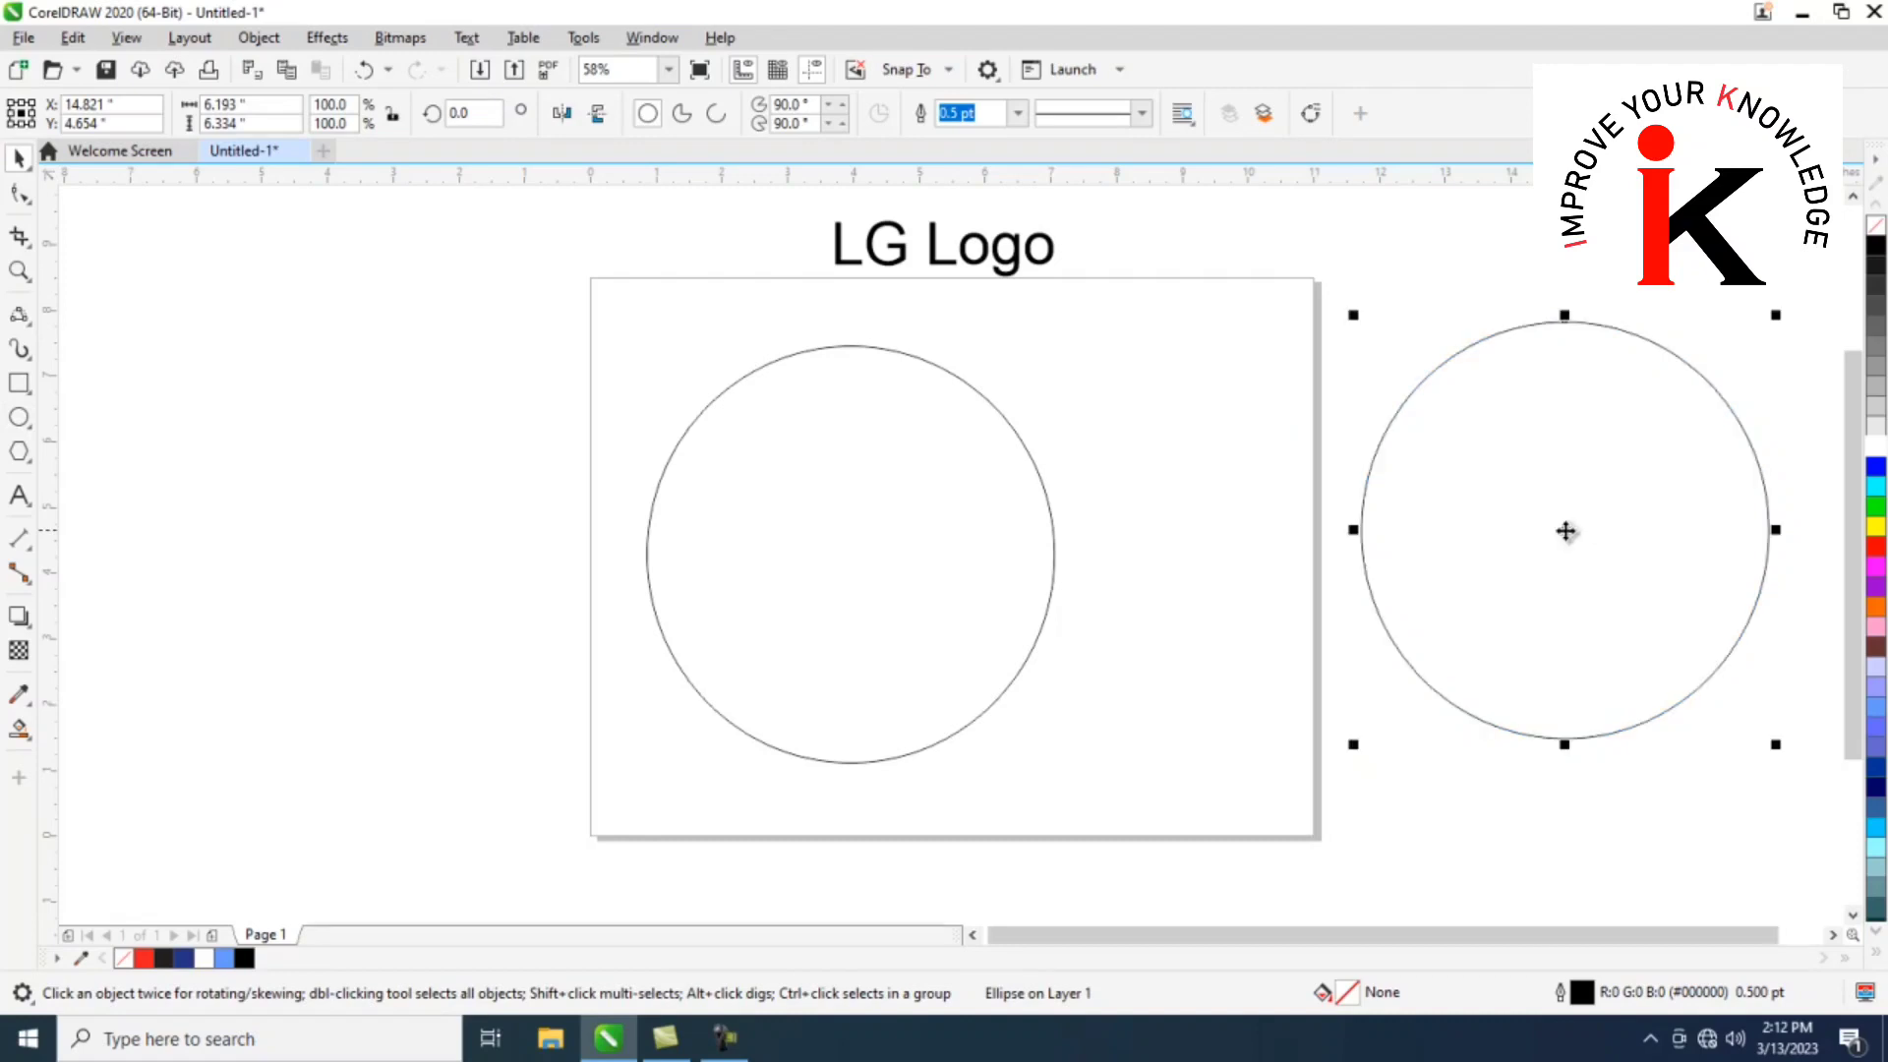
Make a slightly smaller concentric copy of the circle on the page and combine both circles into a ring
{"action": "left_click", "coordinate": [1009, 417]}
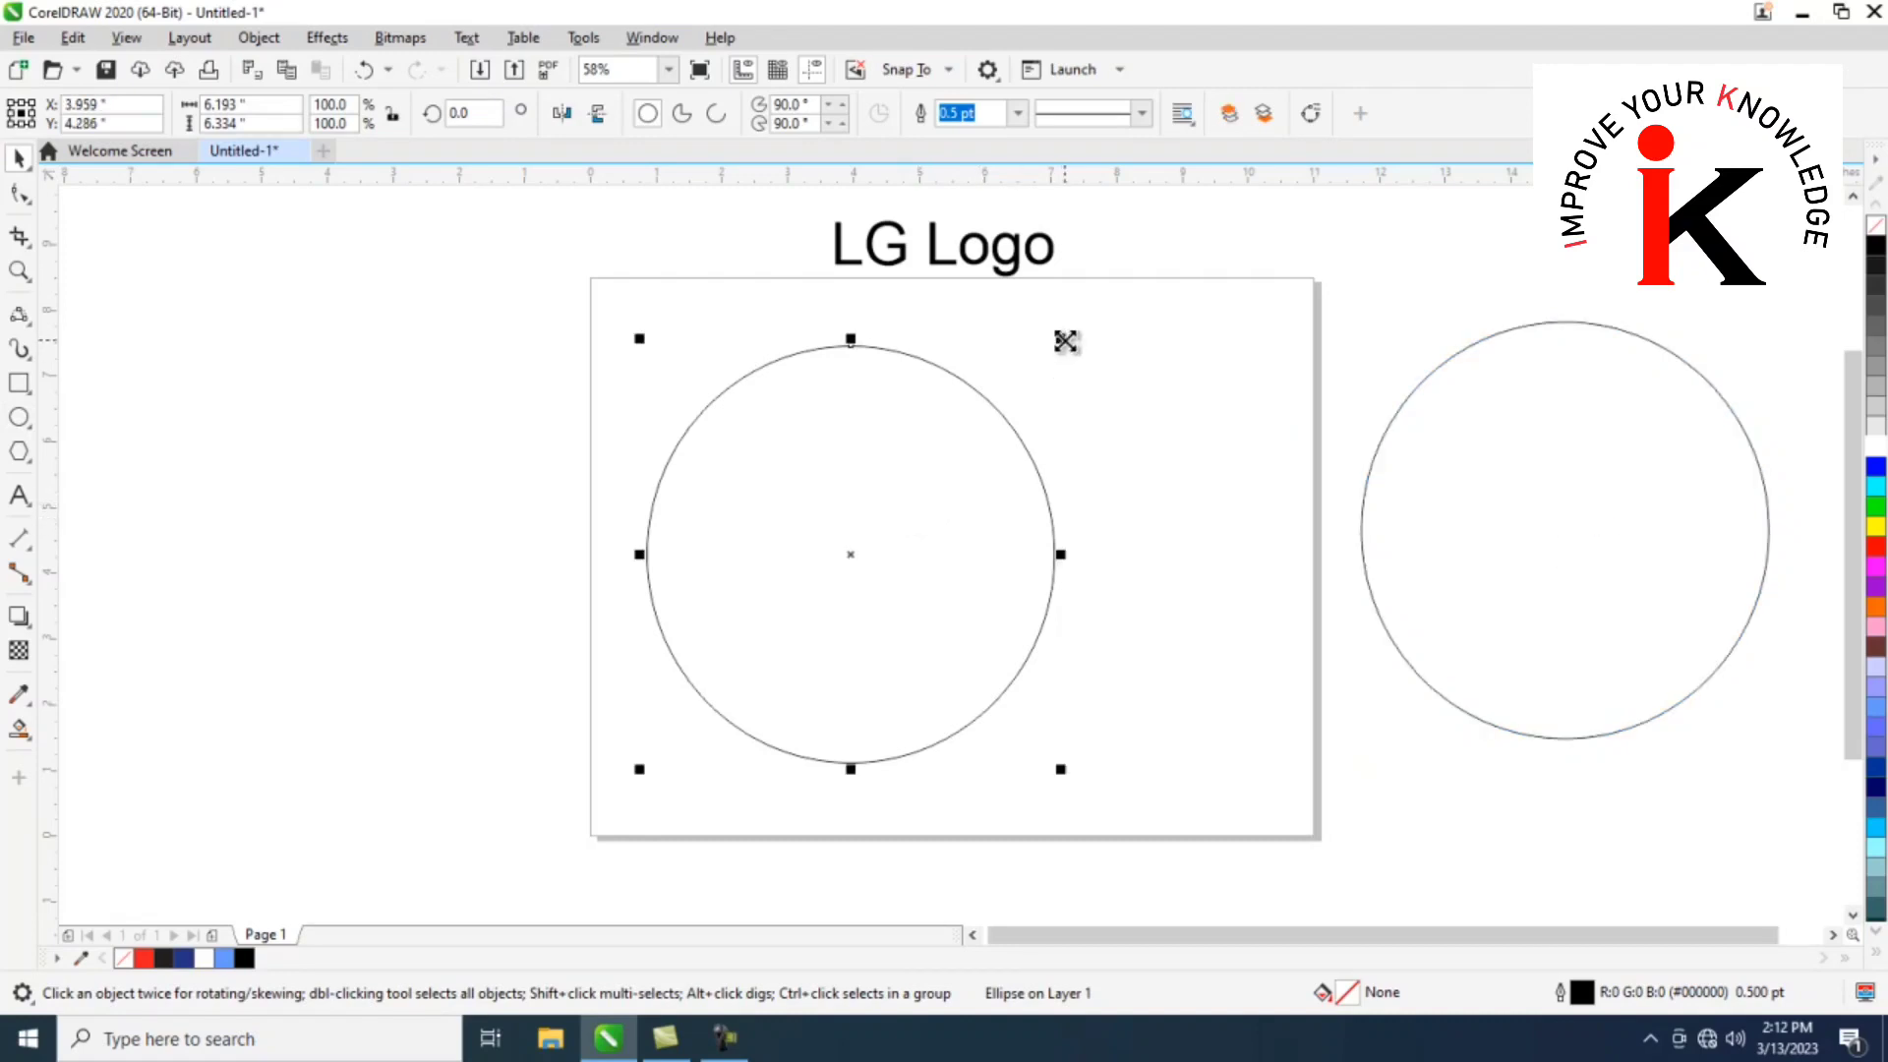
{"action": "left_click_drag", "start_coordinate": [1060, 339], "coordinate": [592, 806]}
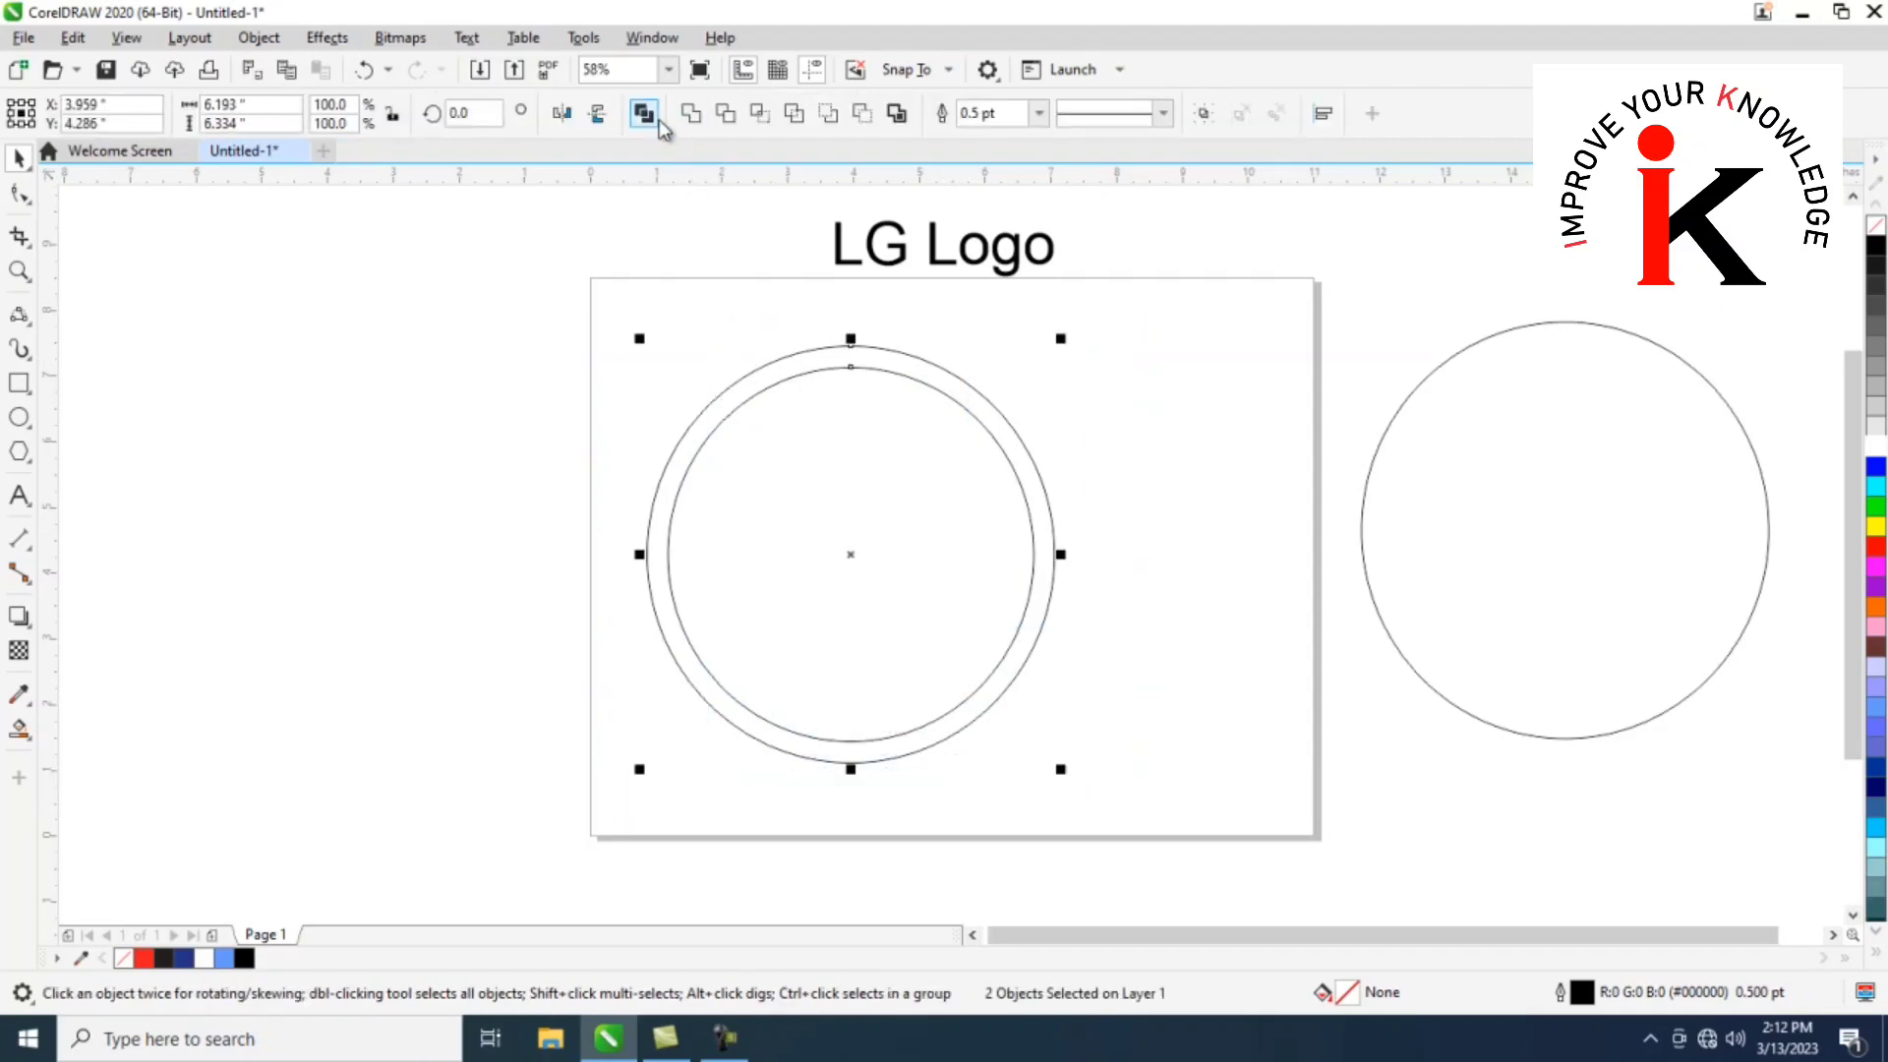
{"action": "left_click", "coordinate": [644, 114]}
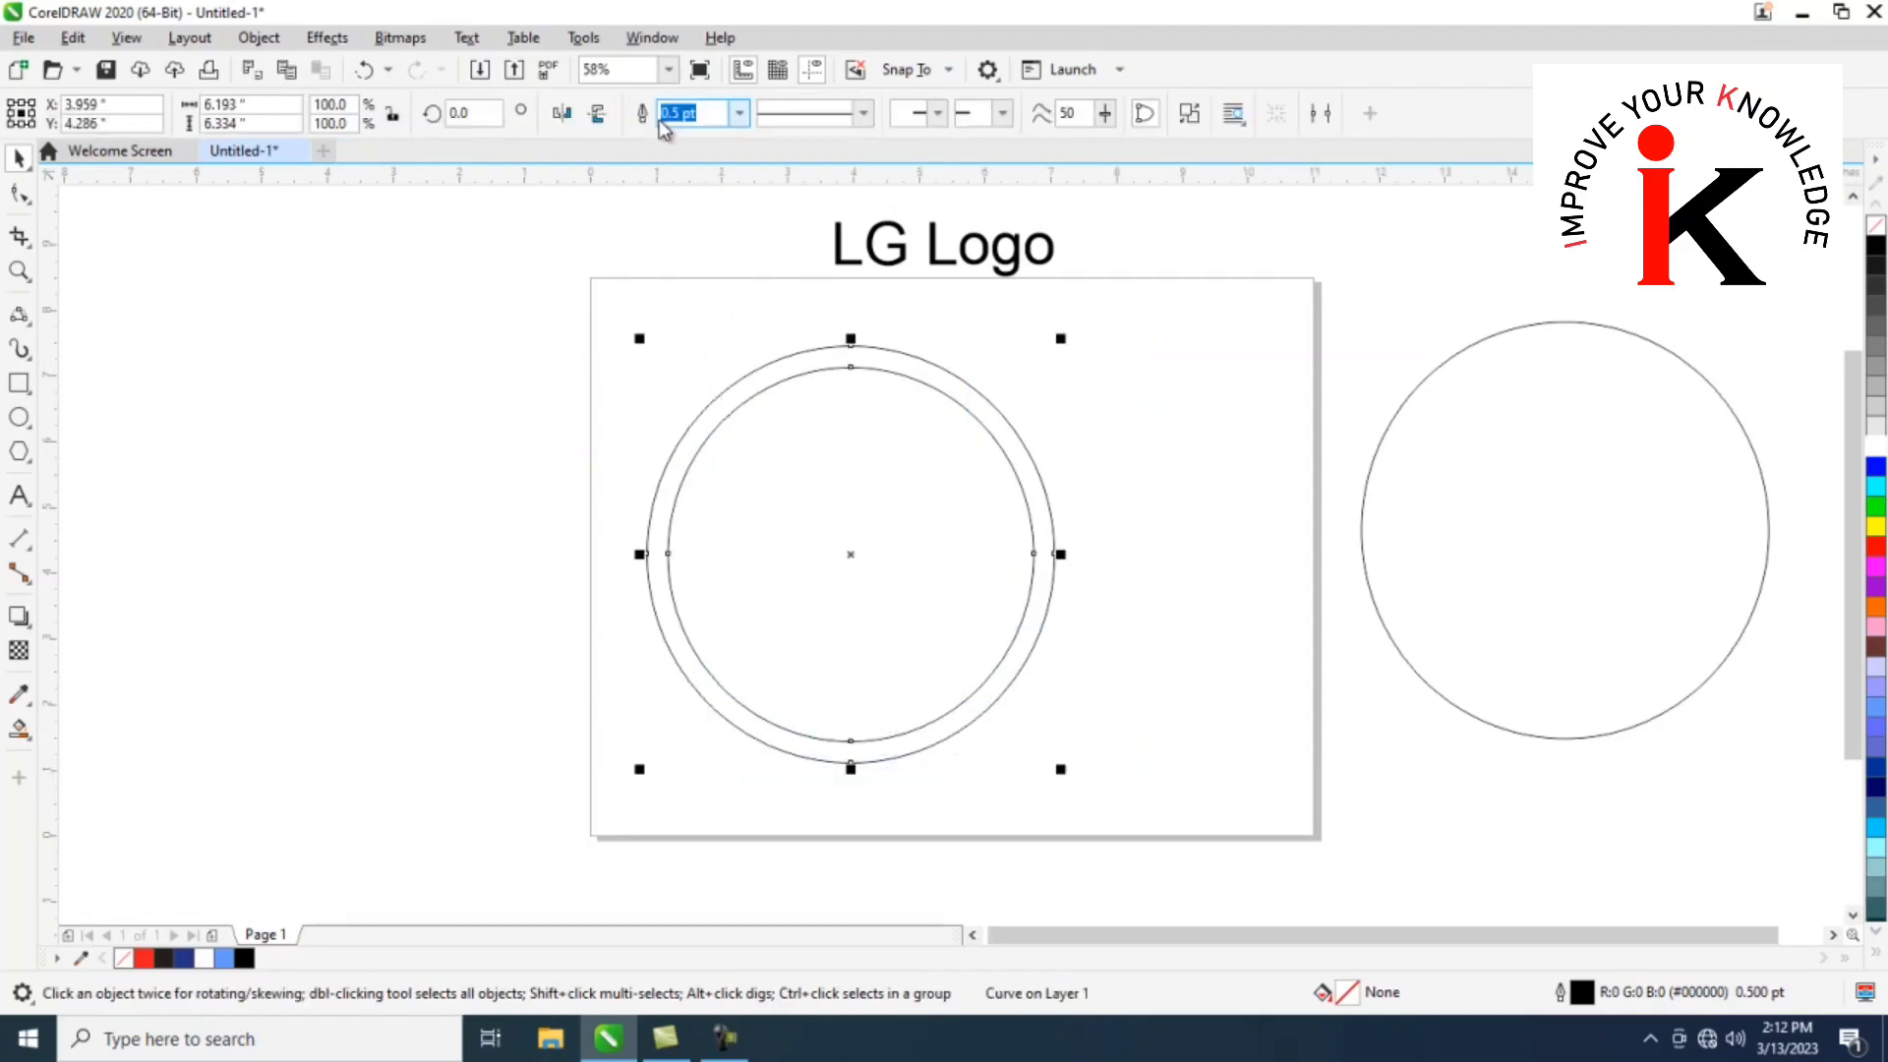
Trim away the ring's upper-right quarter with a rectangle about 3.38 by 3.47 inches drawn from its center, and delete the rectangle
{"action": "left_click", "coordinate": [20, 383]}
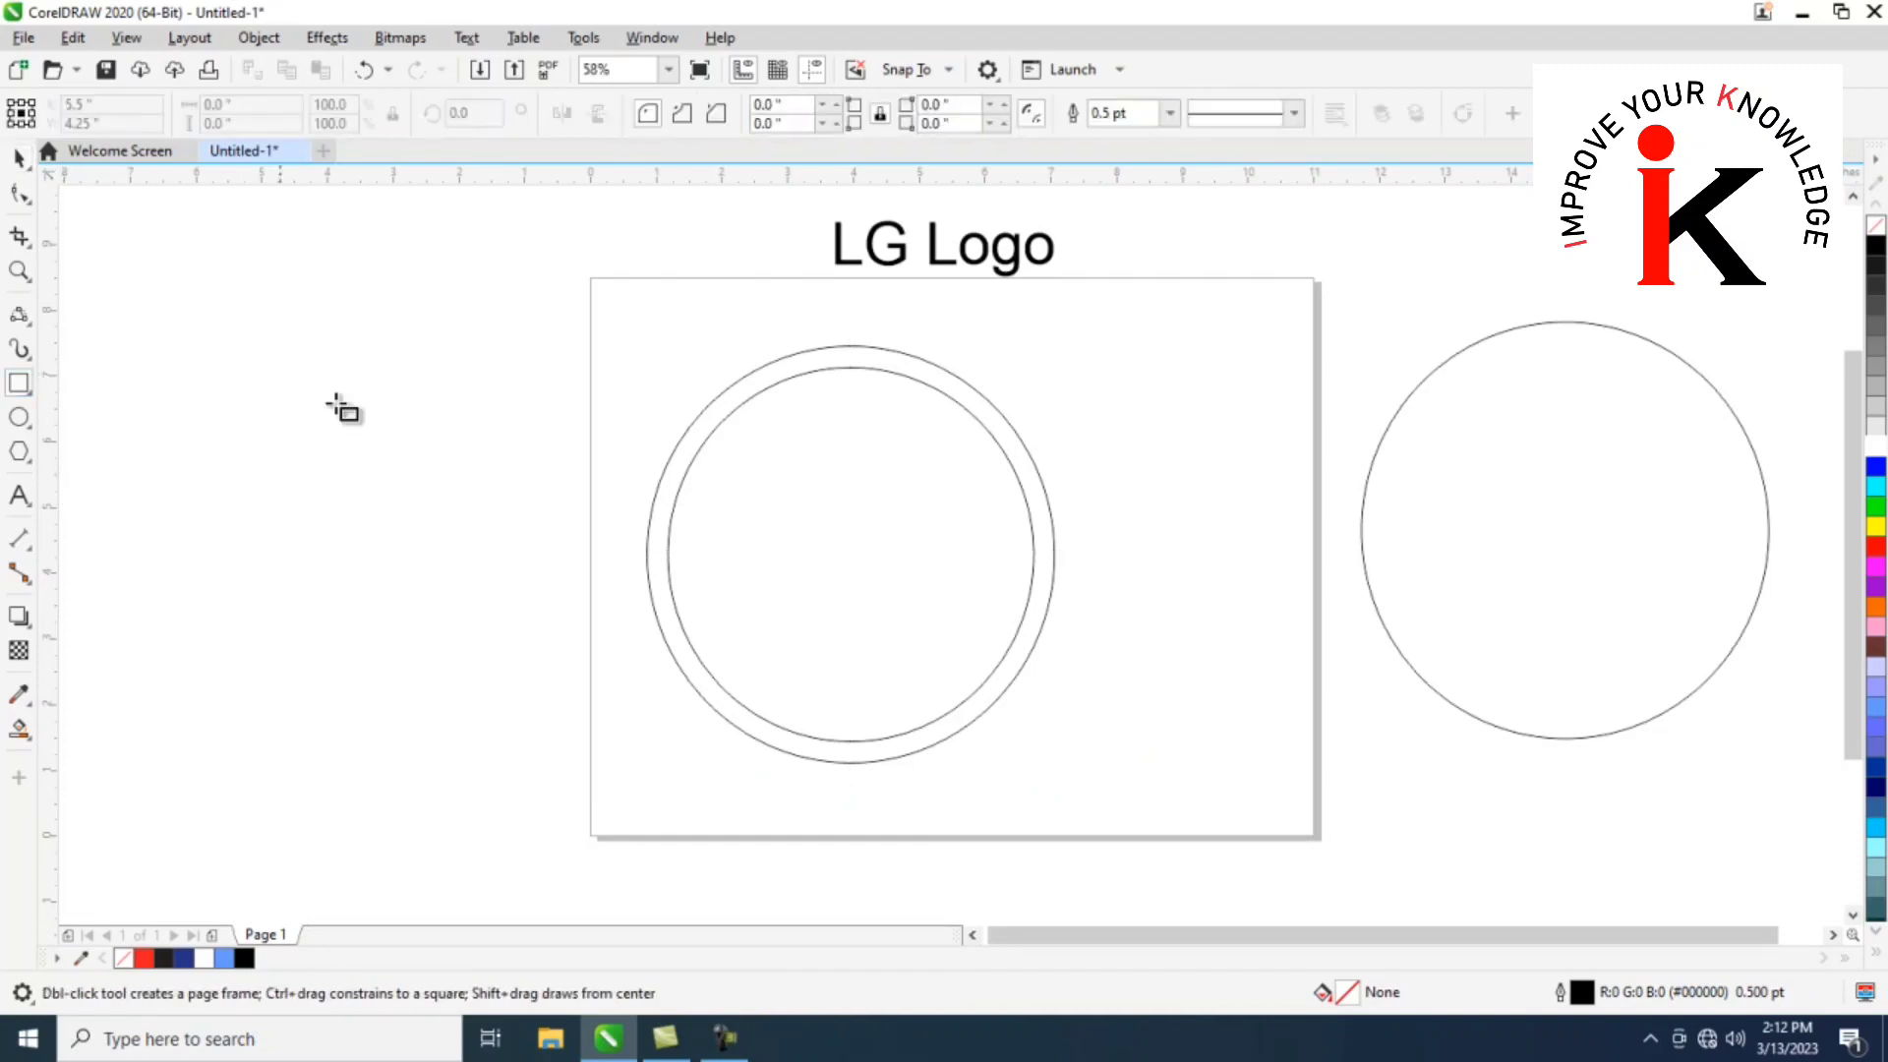
{"action": "left_click_drag", "start_coordinate": [849, 557], "coordinate": [1079, 318]}
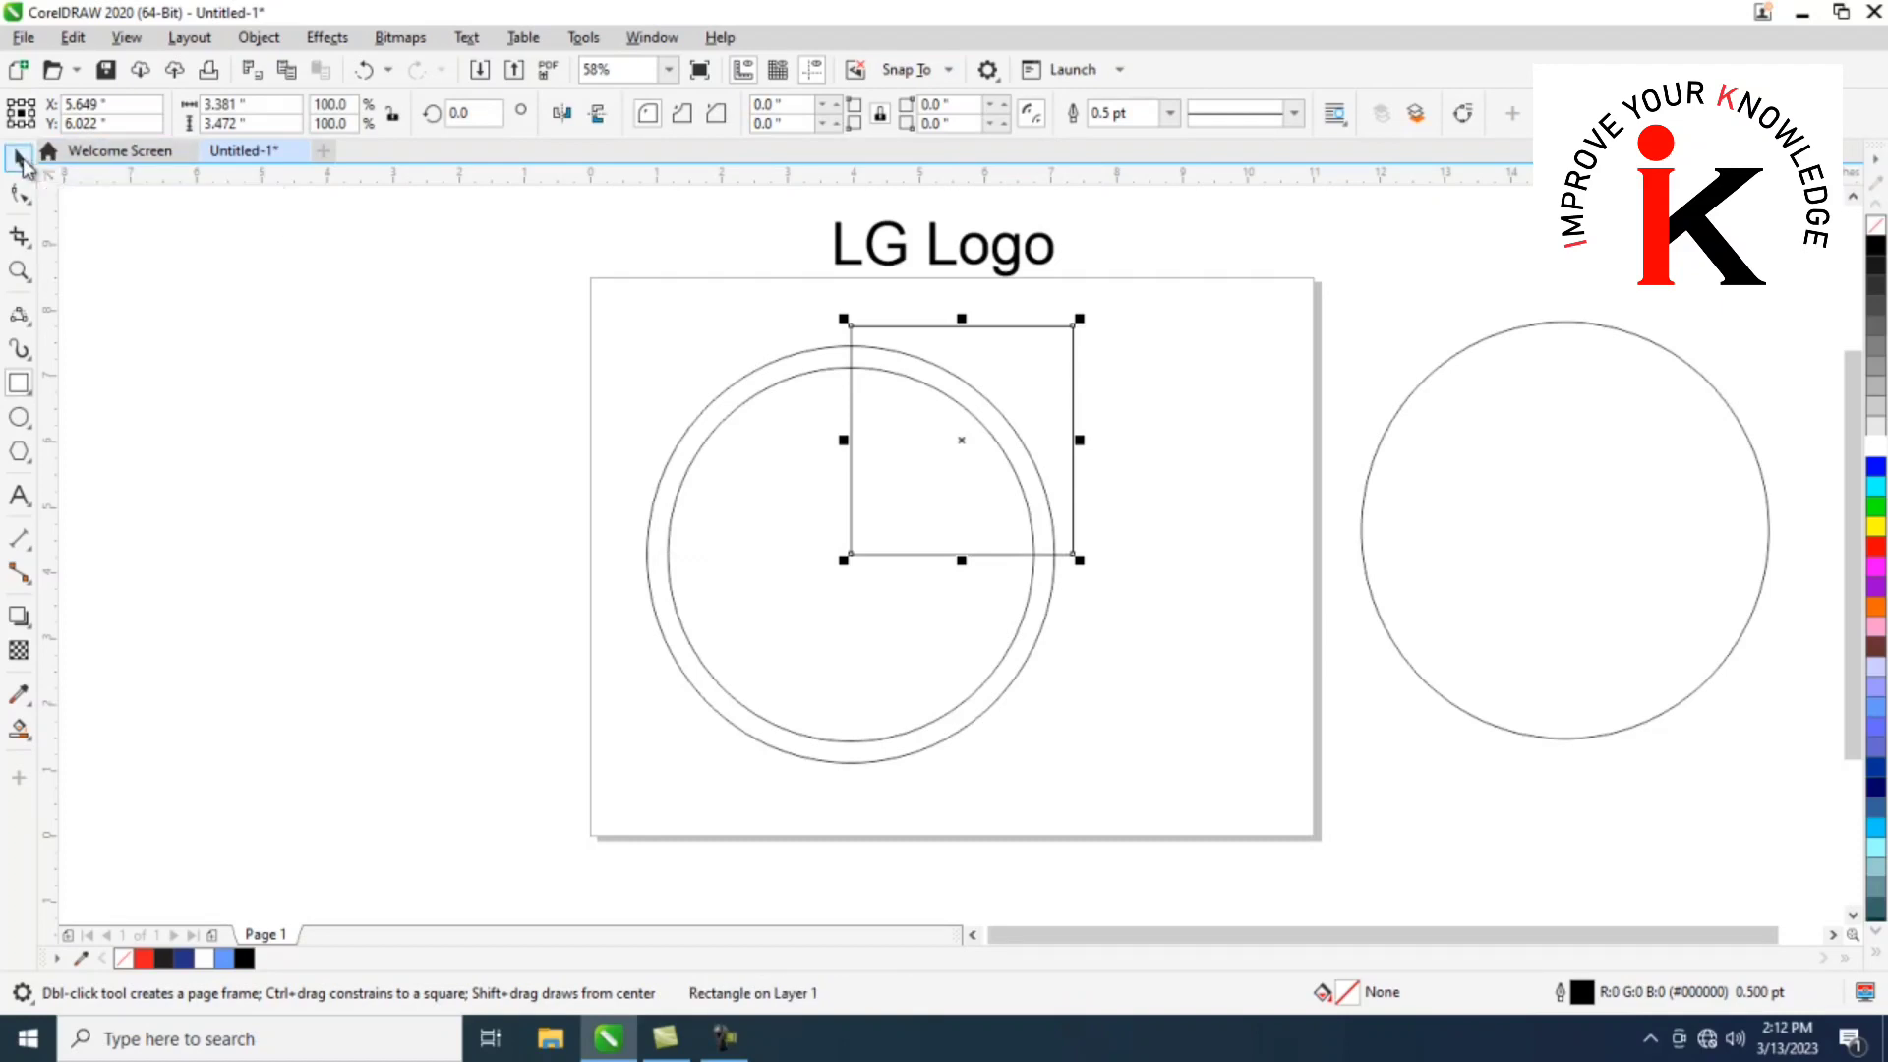
{"action": "left_click", "coordinate": [20, 157]}
{"action": "left_click_drag", "start_coordinate": [608, 292], "coordinate": [1137, 788]}
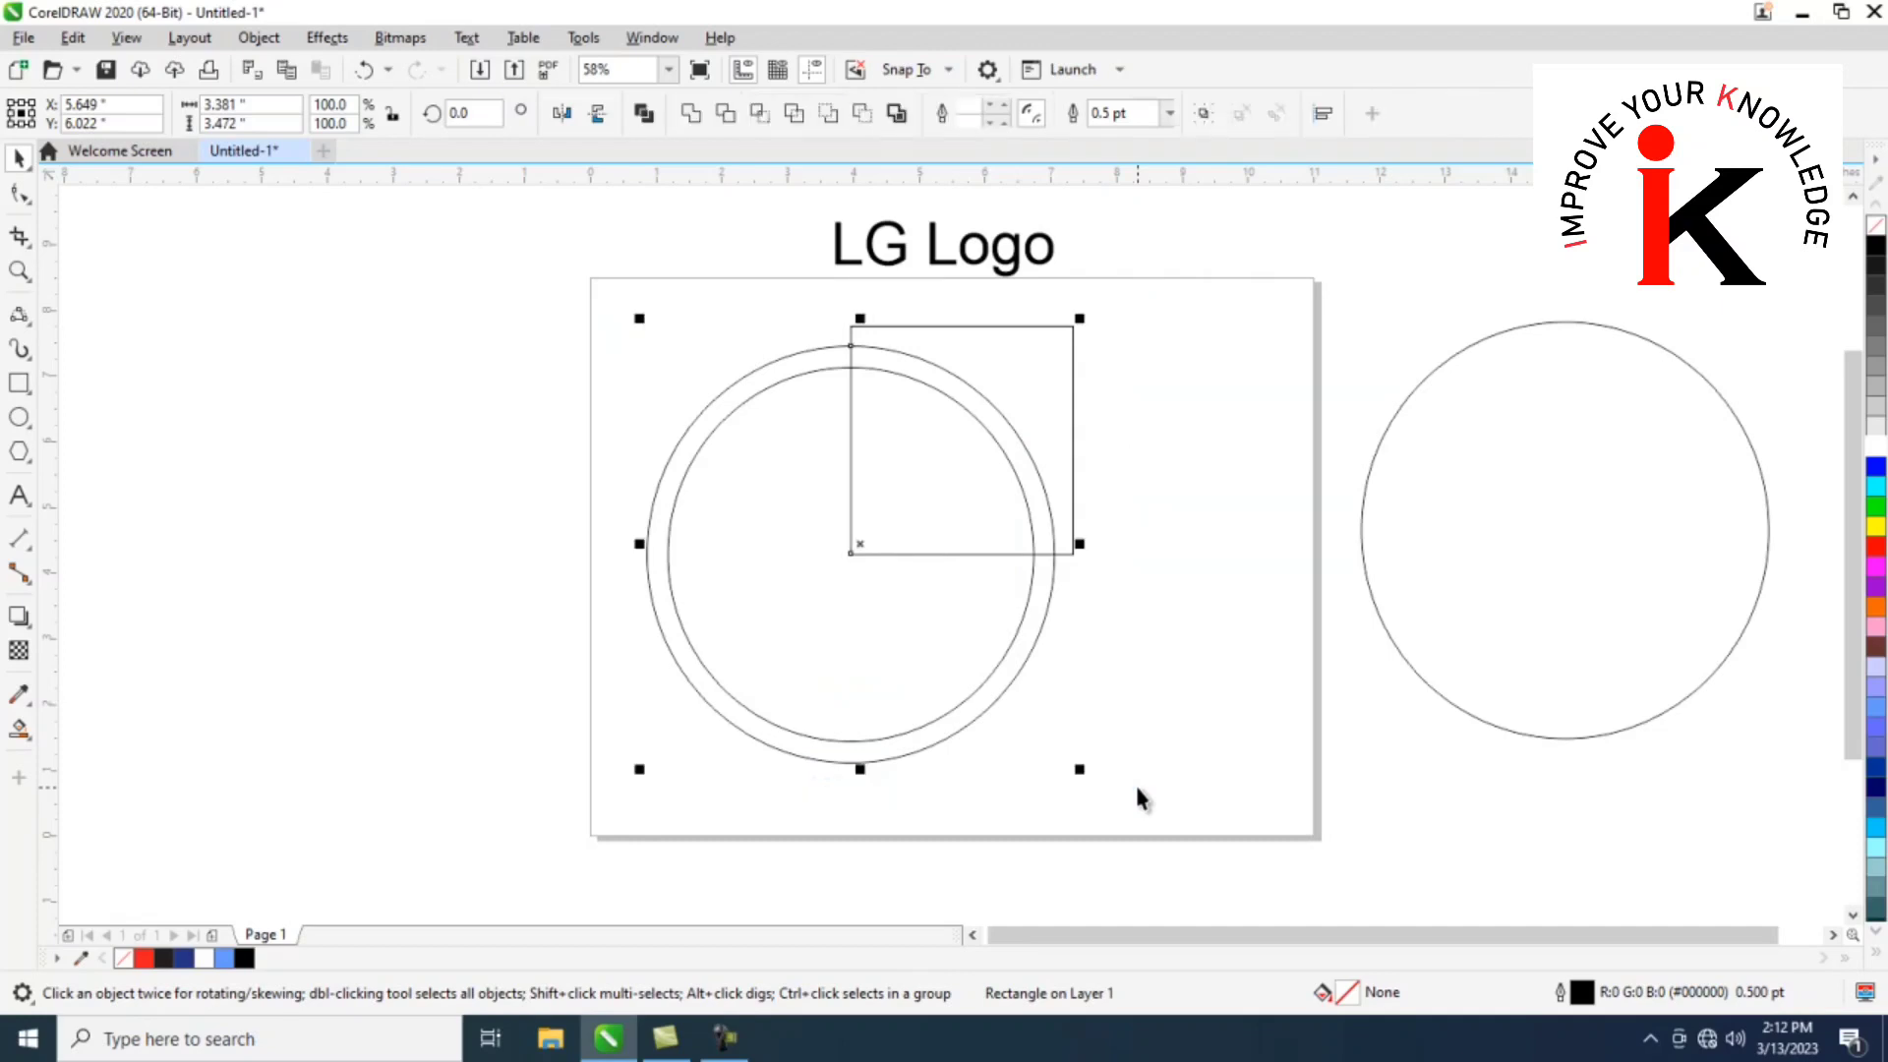
{"action": "left_click", "coordinate": [730, 124]}
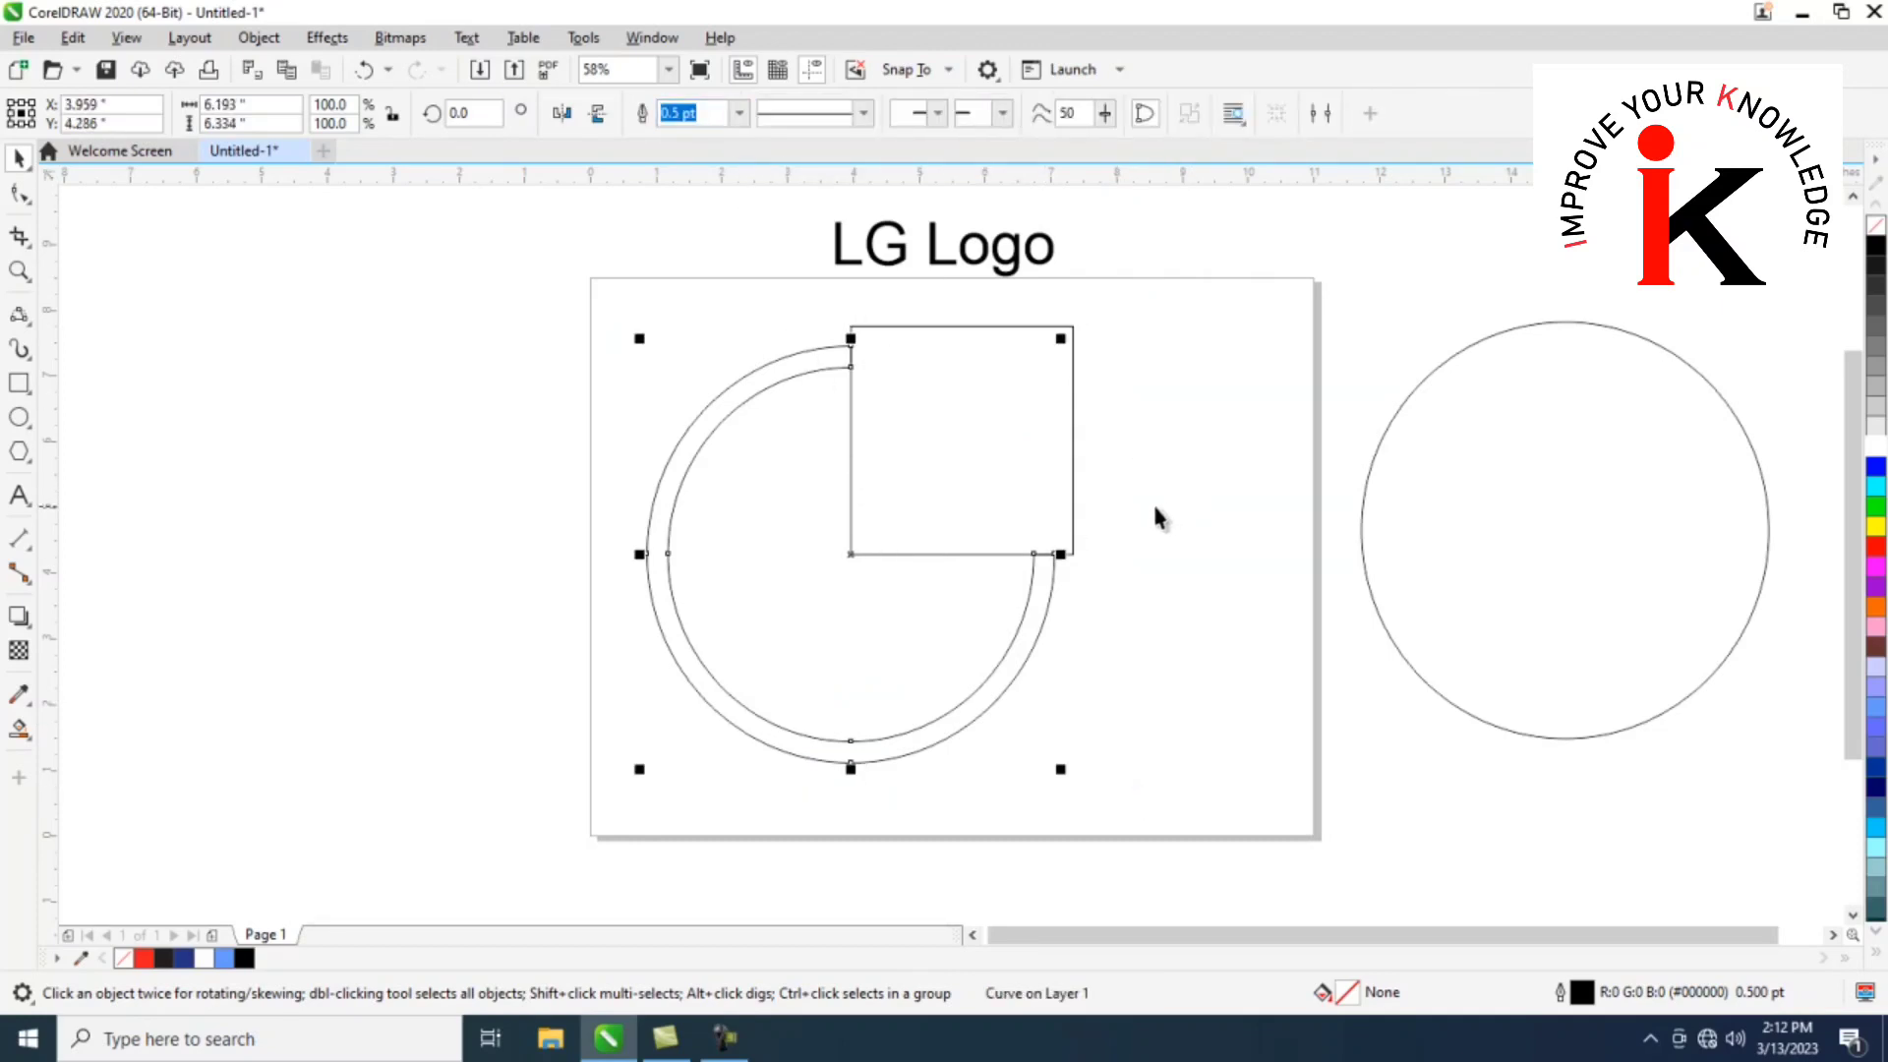
{"action": "left_click_drag", "start_coordinate": [983, 439], "coordinate": [1091, 417]}
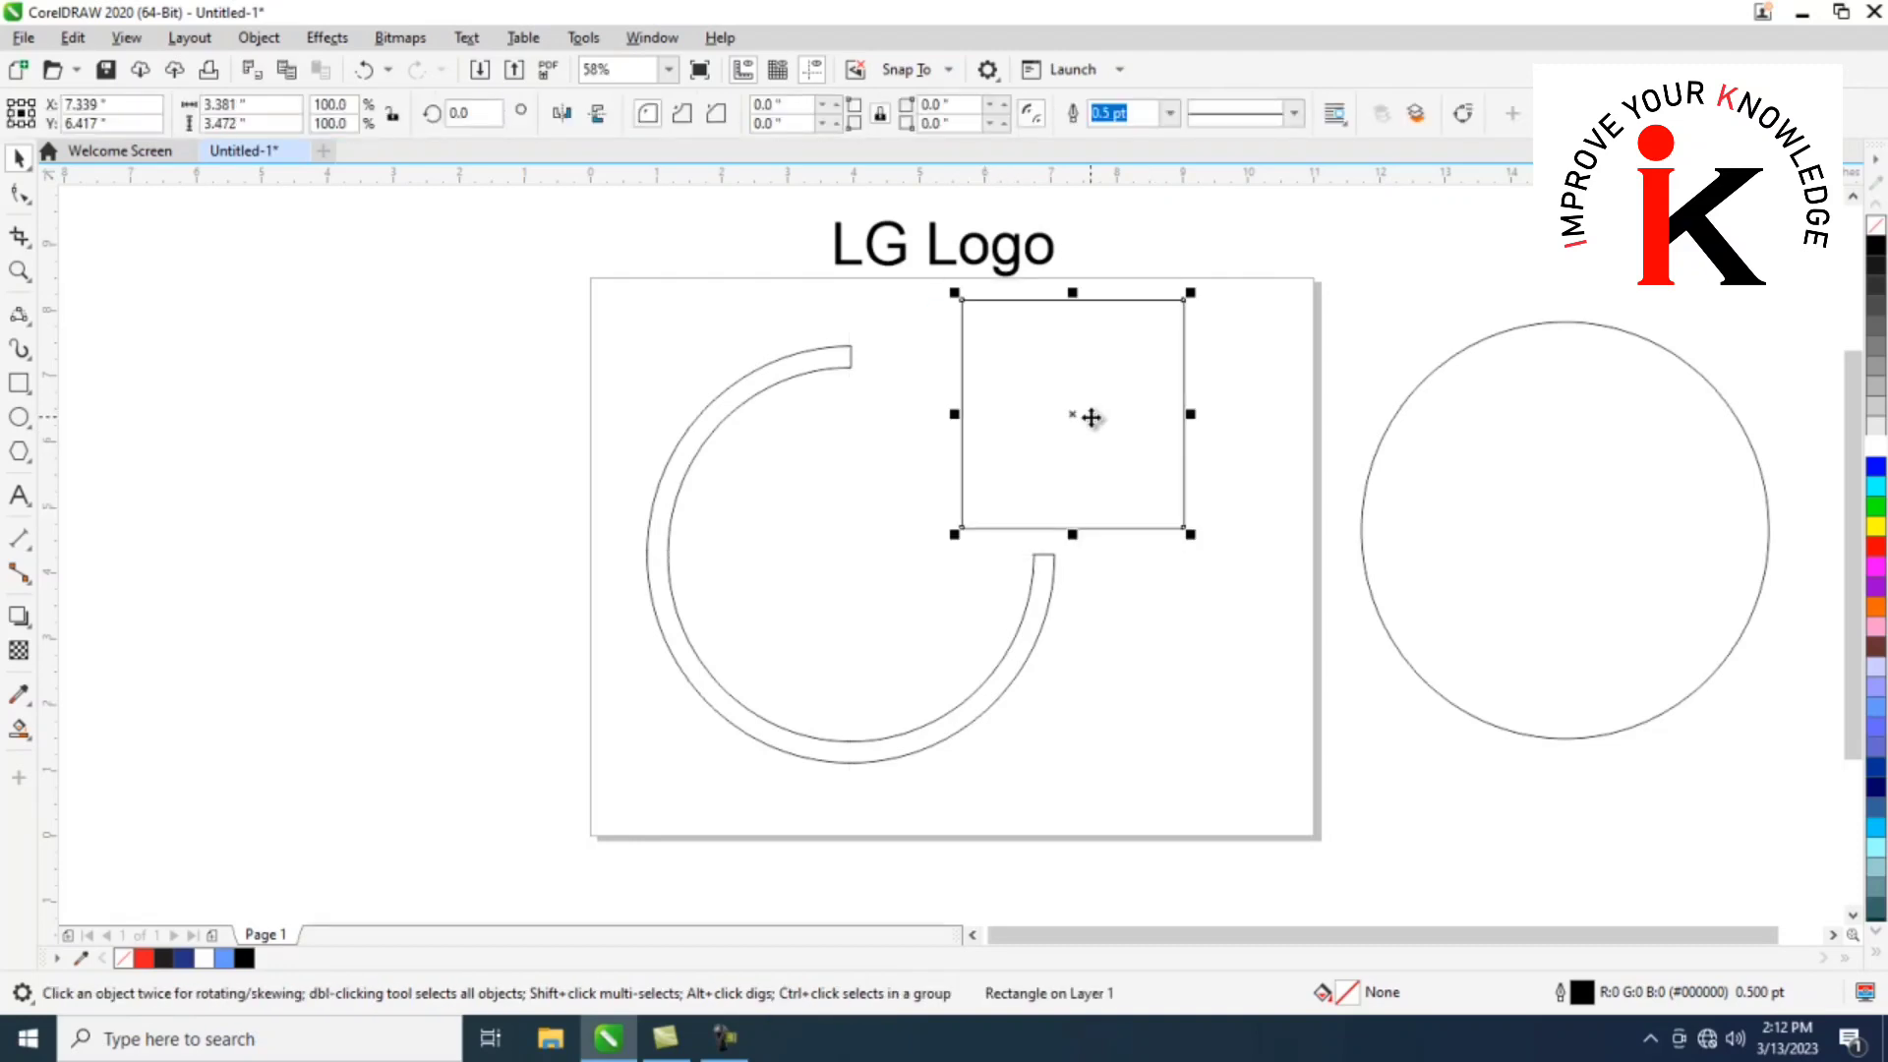
{"action": "key", "text": "Delete"}
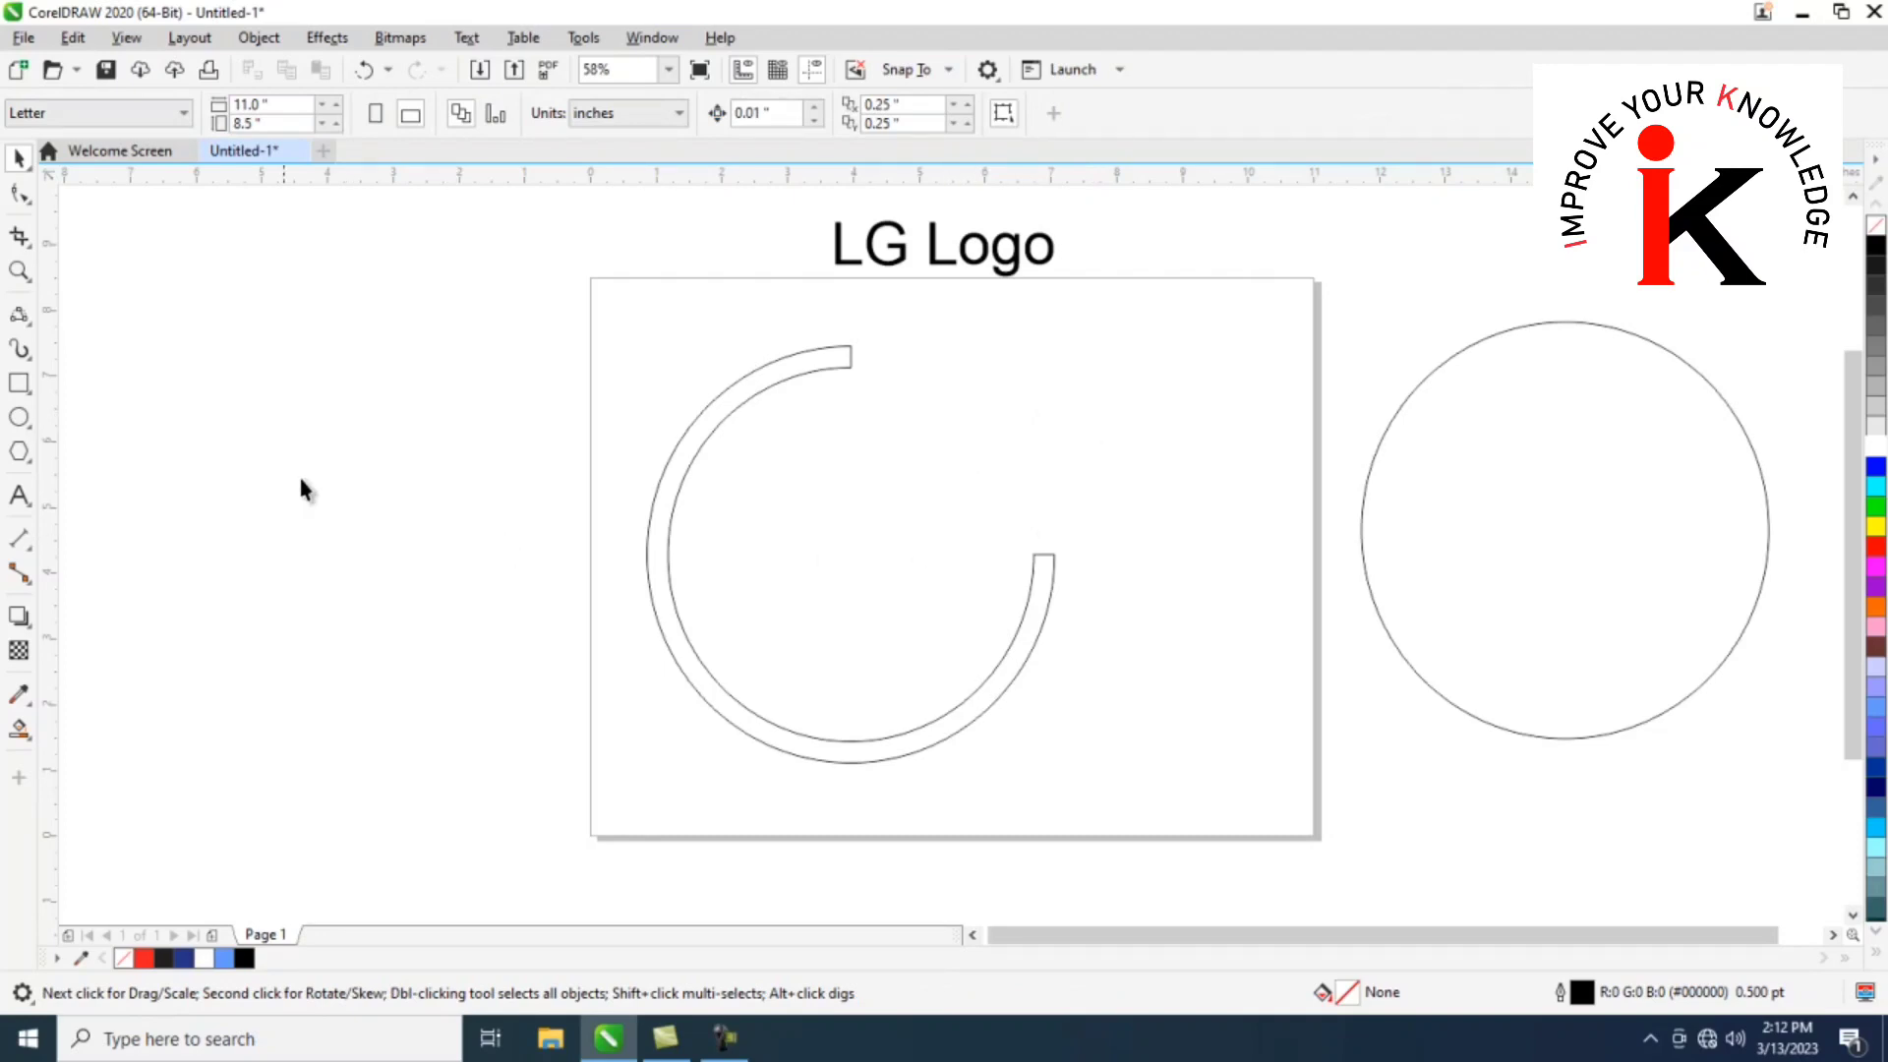
Draw a bar about 2.41 by 0.32 inches matching the ring's thickness and move it to the ring's right-hand open end
{"action": "left_click", "coordinate": [18, 387]}
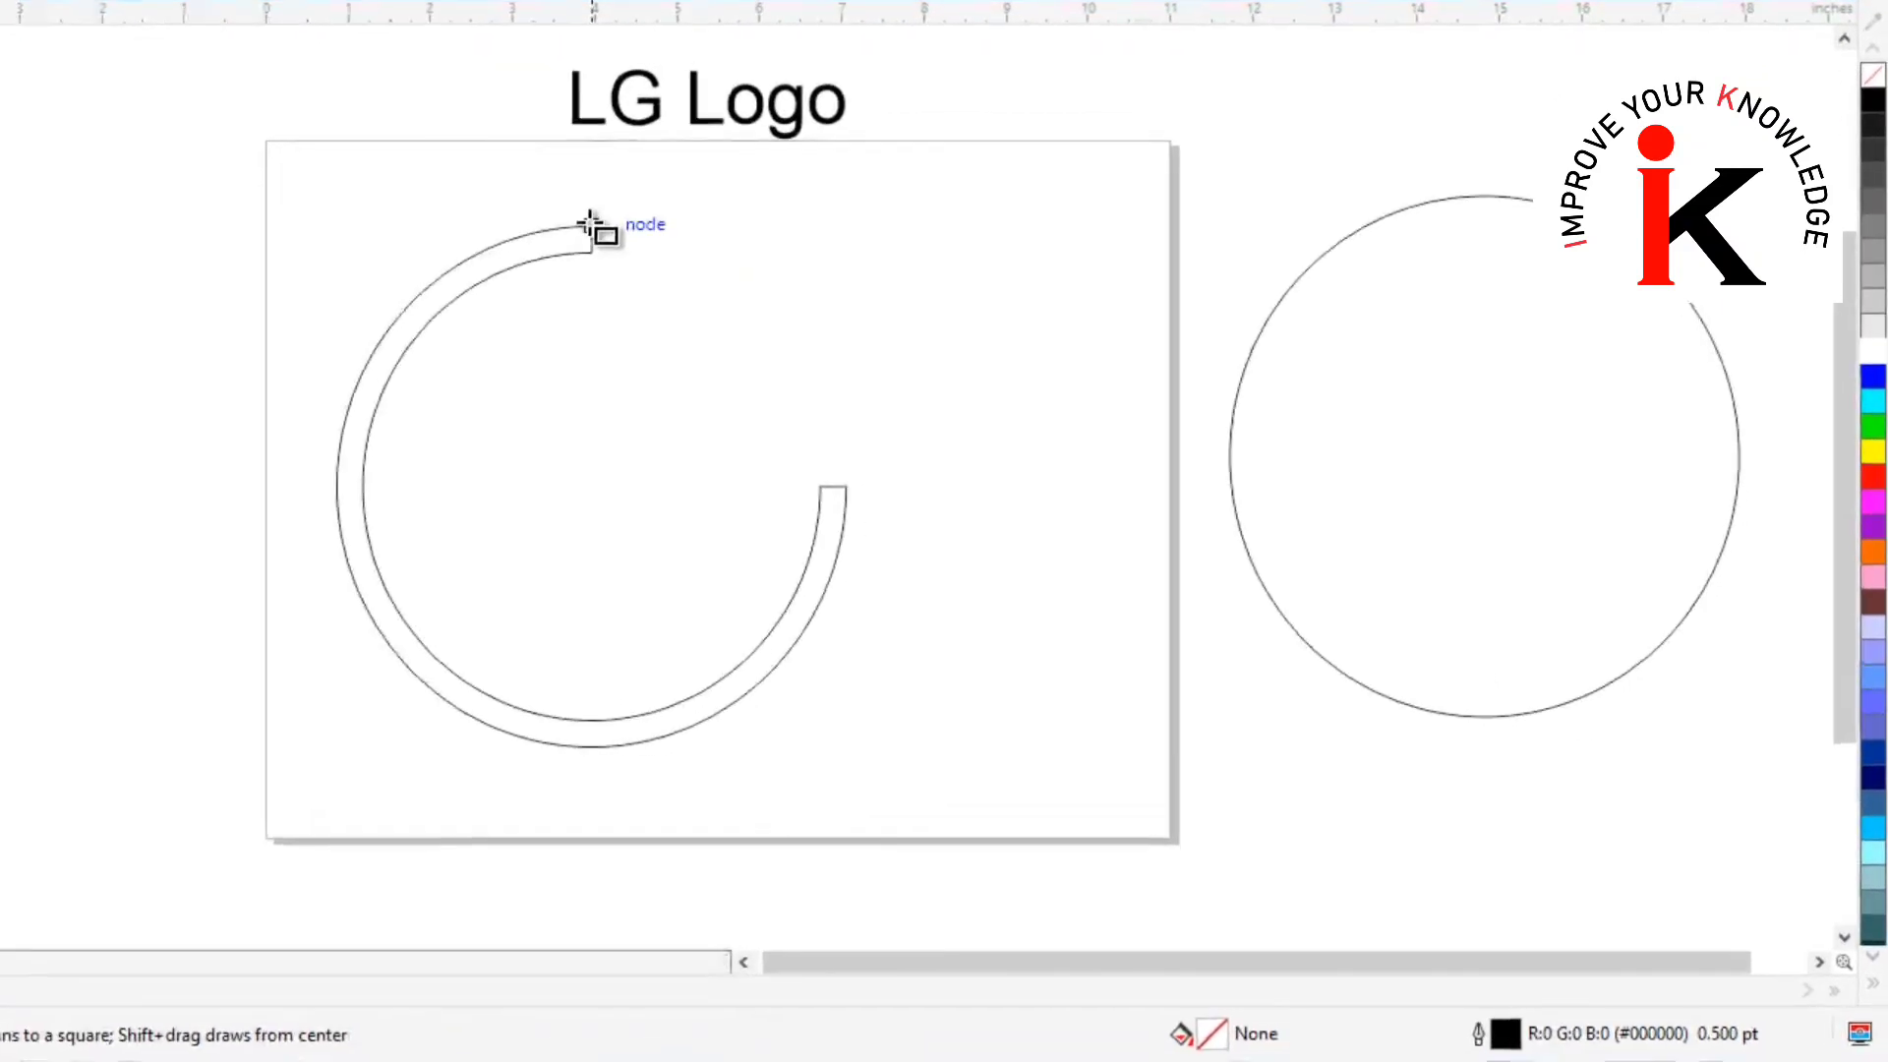
{"action": "left_click_drag", "start_coordinate": [590, 226], "coordinate": [789, 253]}
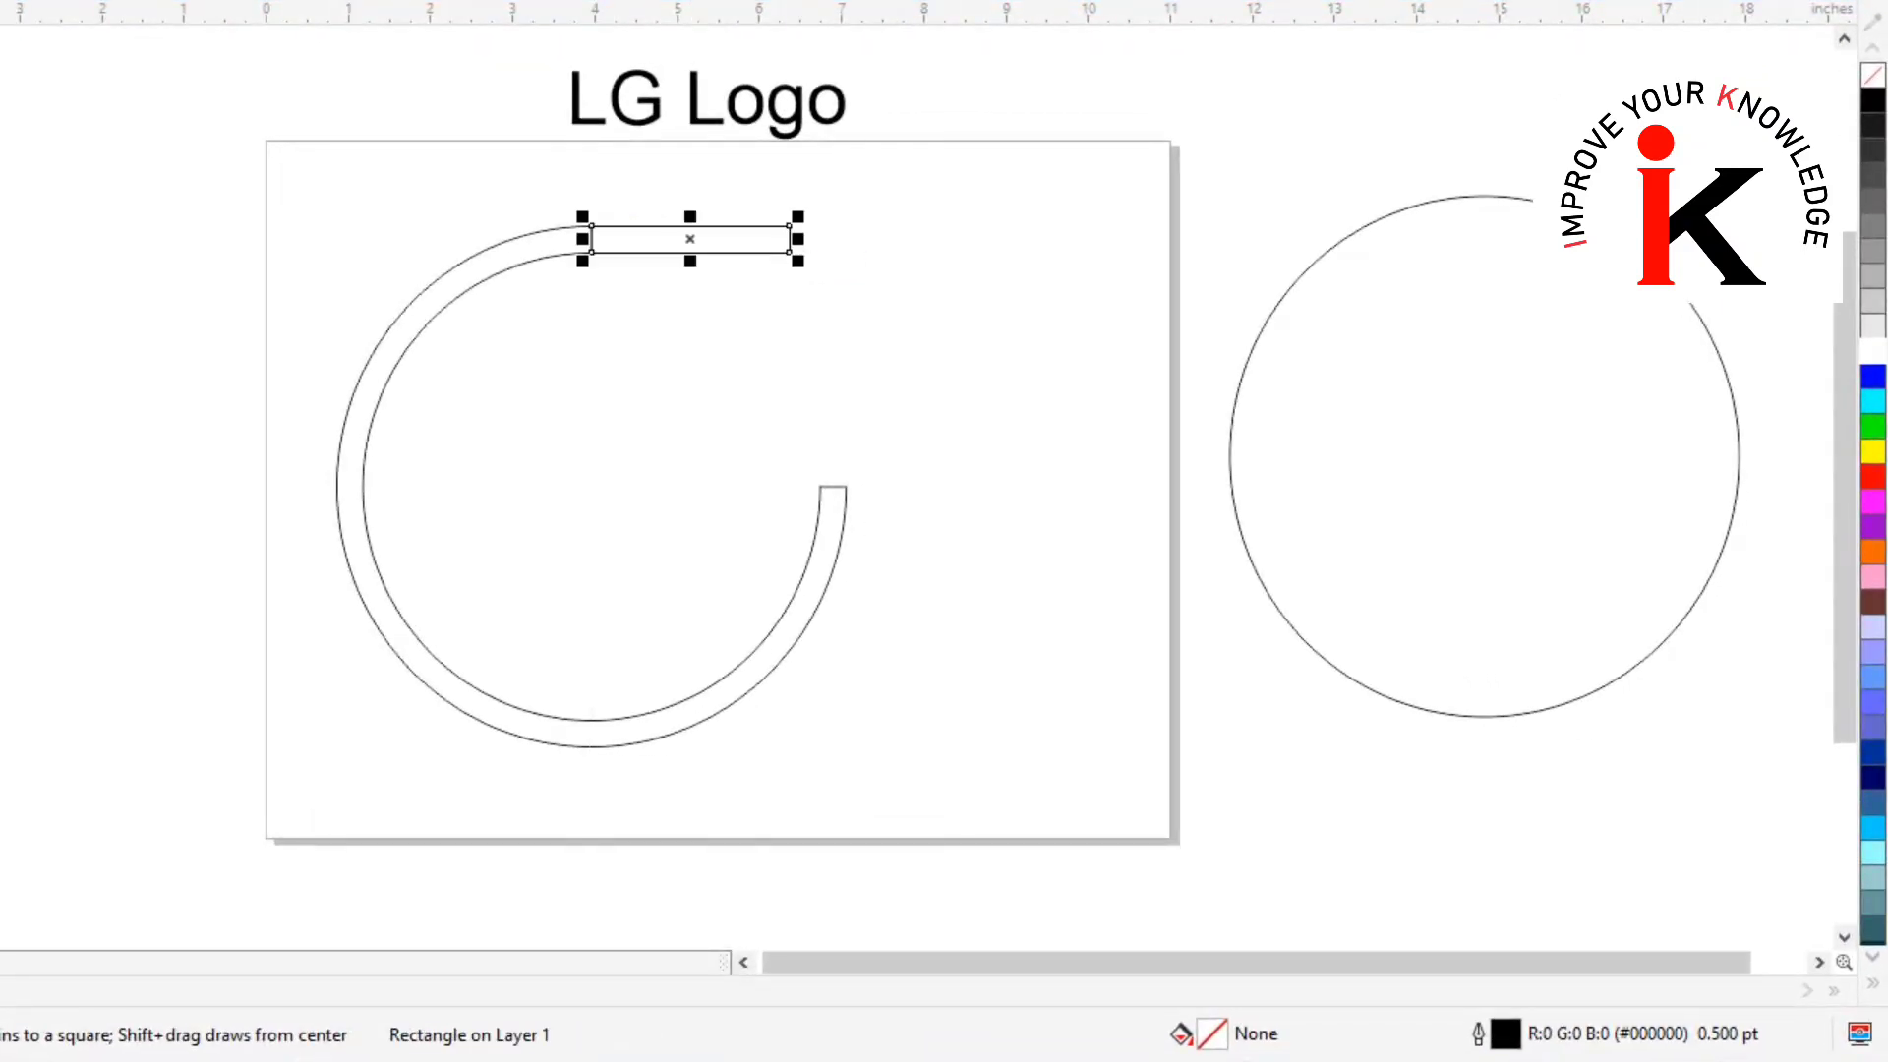
{"action": "key", "text": "space"}
{"action": "left_click", "coordinate": [802, 236]}
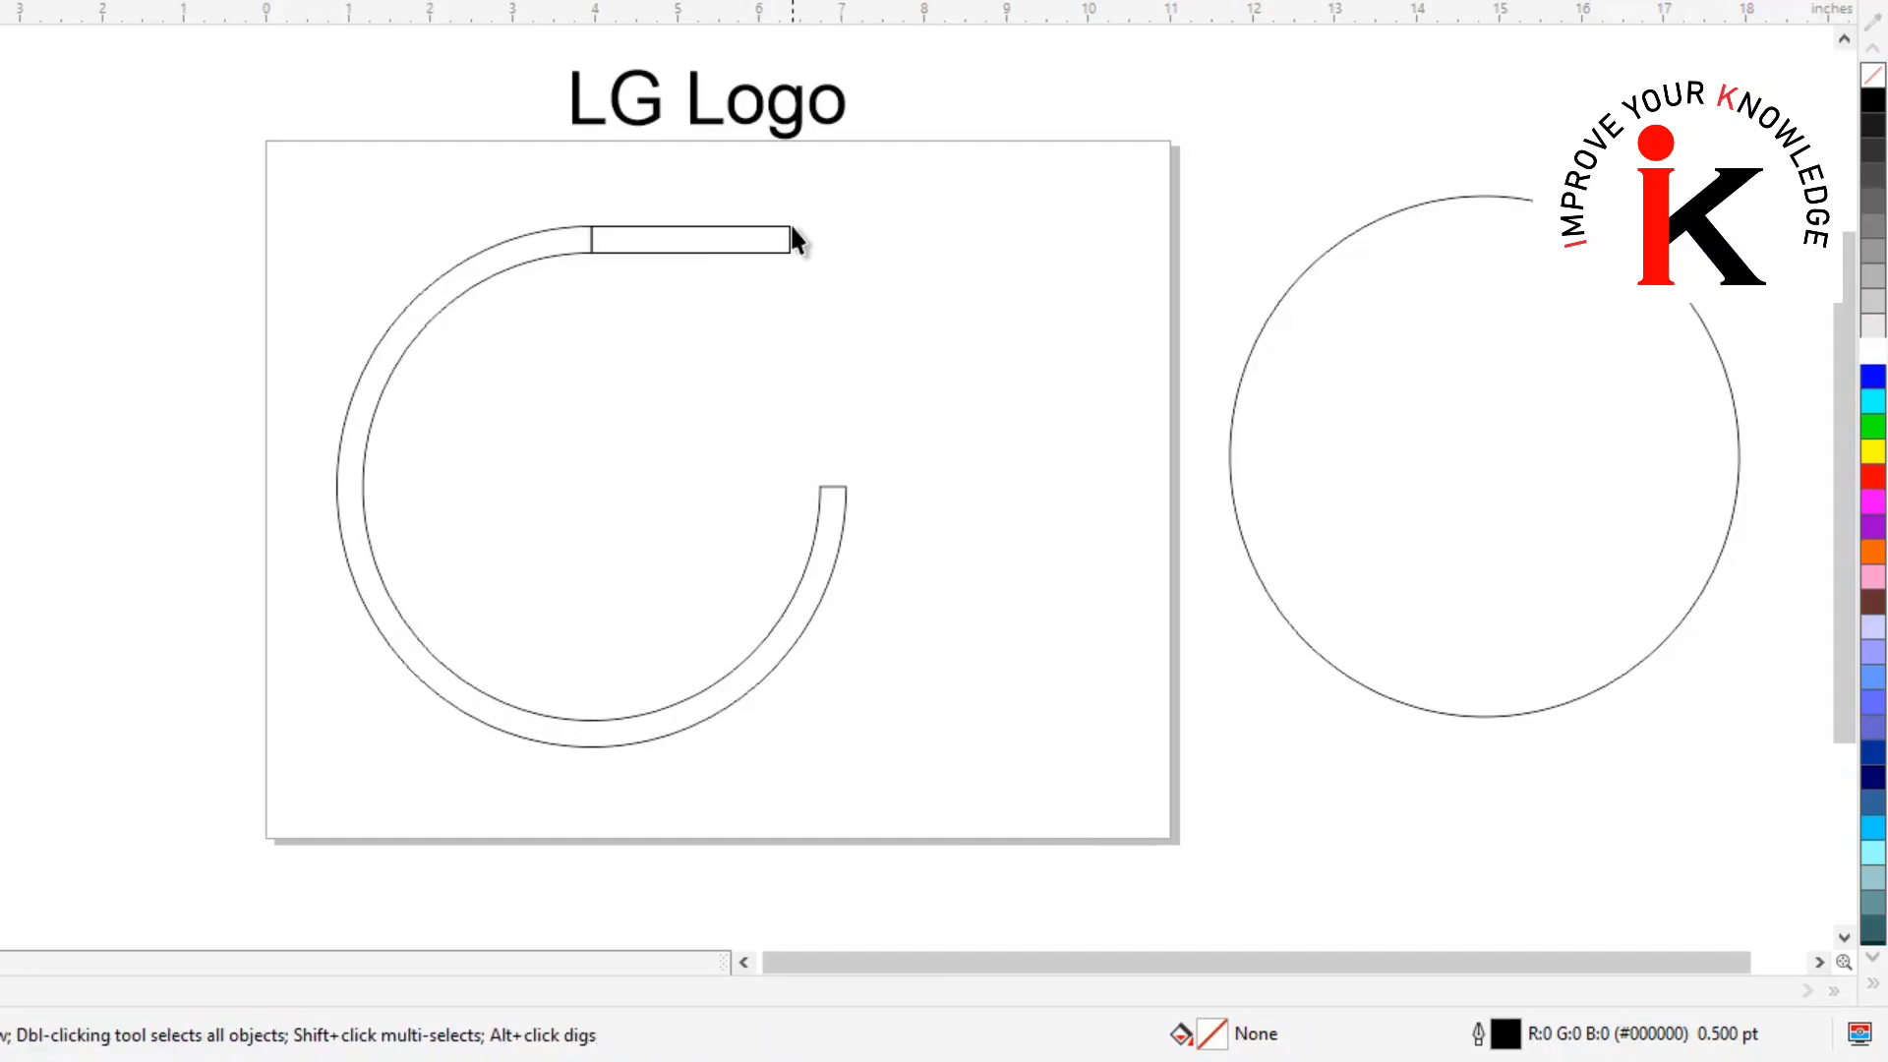
{"action": "left_click", "coordinate": [790, 237]}
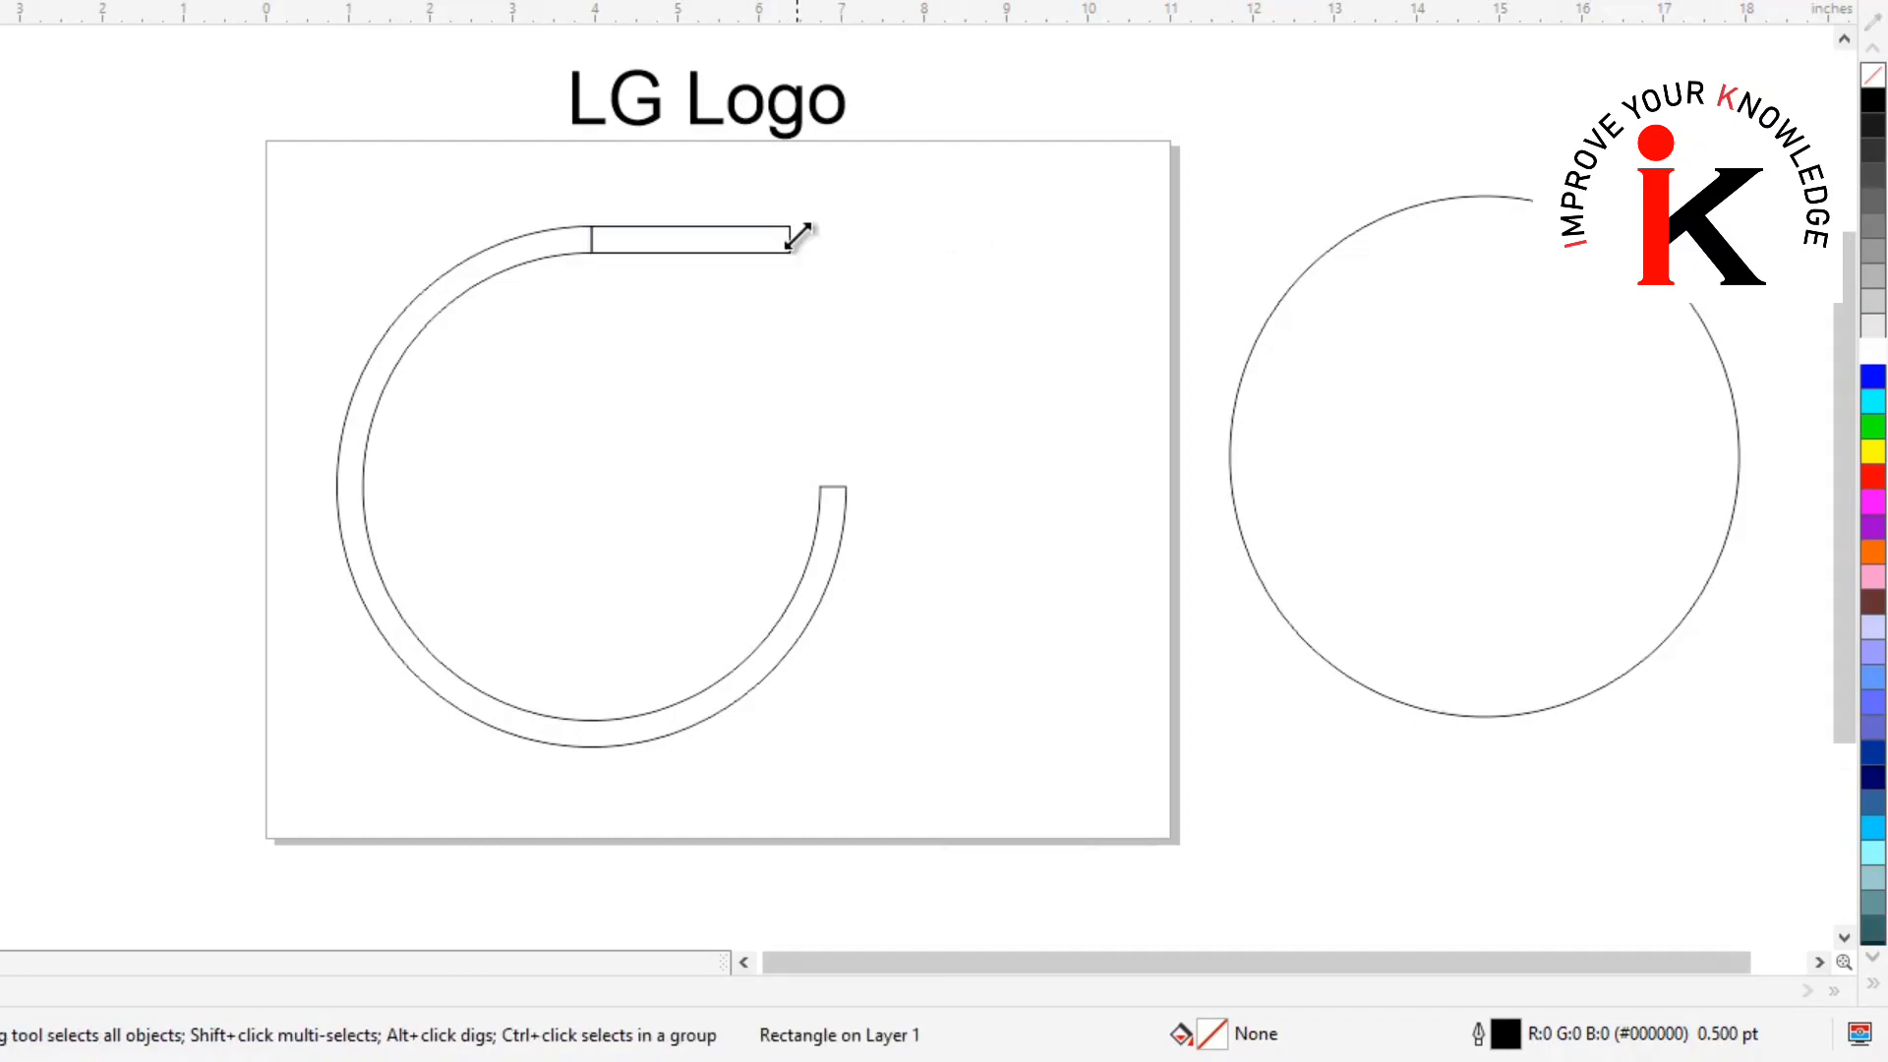
{"action": "left_click_drag", "start_coordinate": [799, 236], "coordinate": [834, 489]}
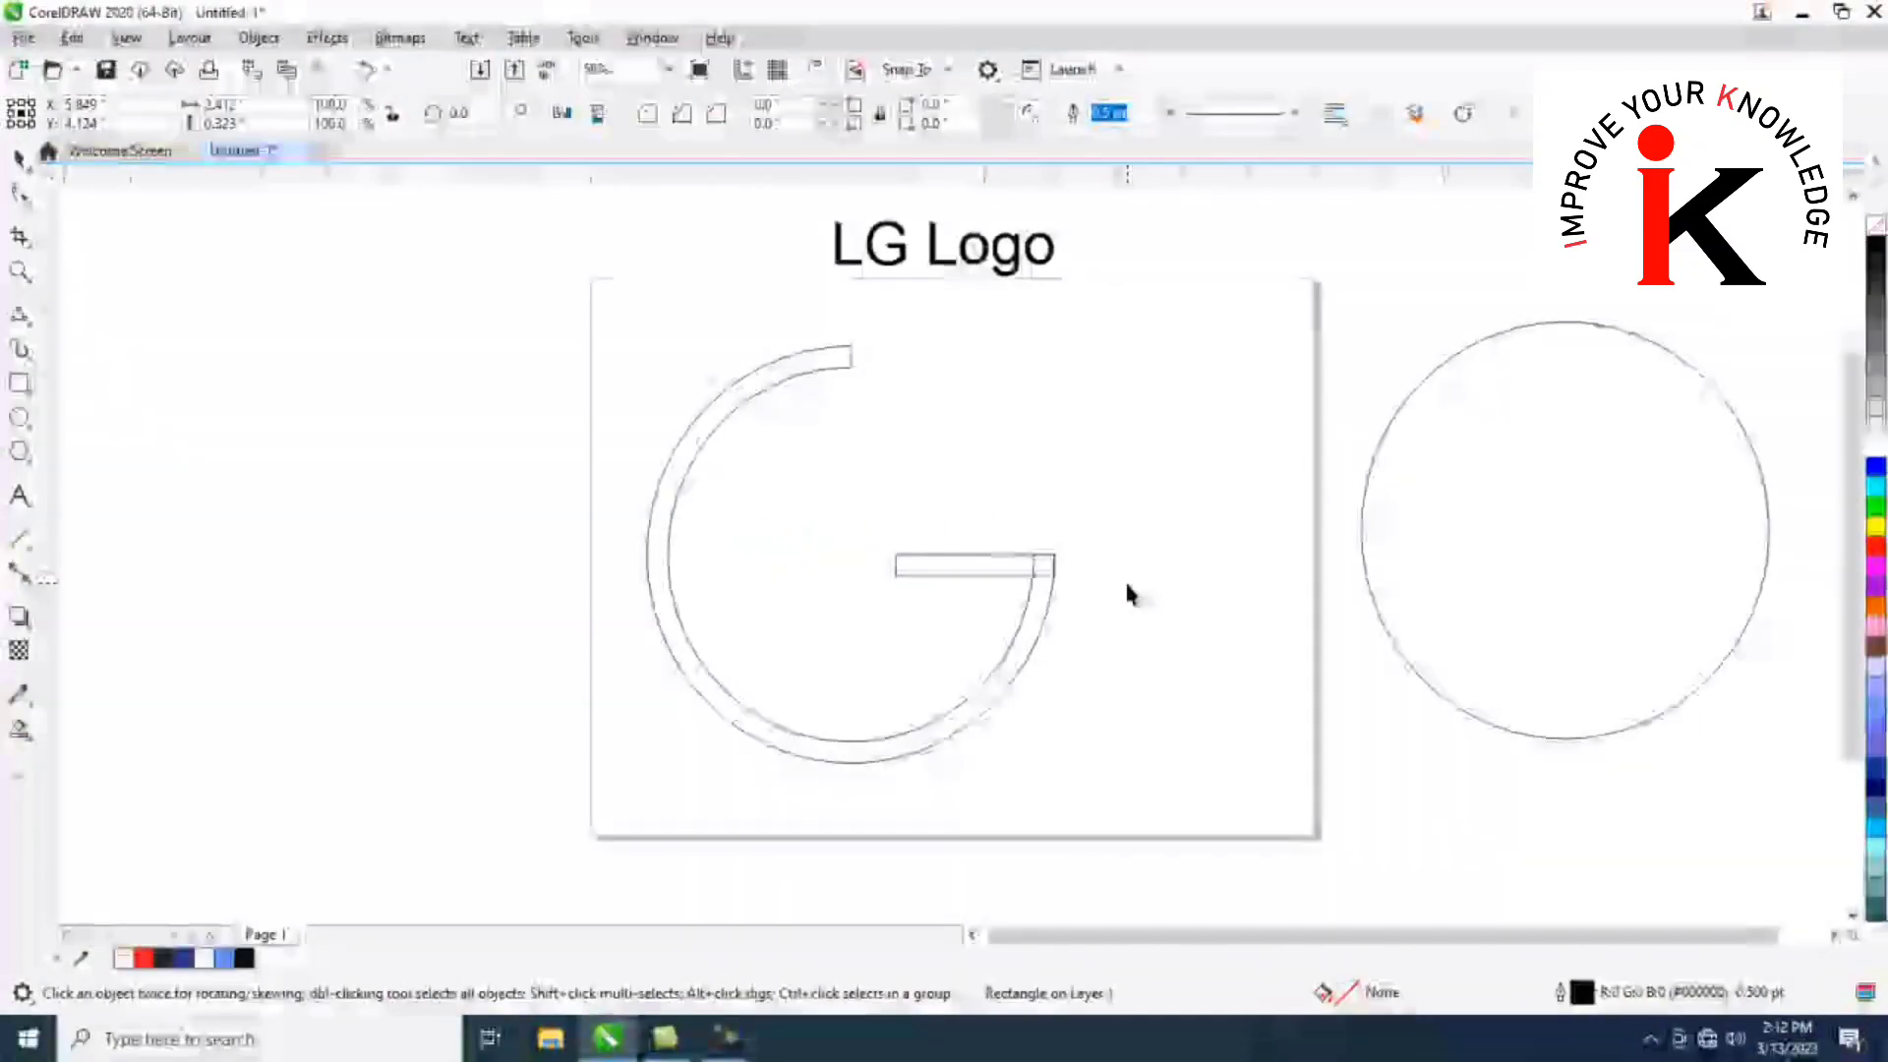
Shift the G's bar slightly left inside the ring's outer edge and shorten its inner end to a length of about 2 inches
{"action": "scroll", "coordinate": [1032, 578], "scroll_direction": "up", "scroll_amount": 3}
{"action": "left_click", "coordinate": [1062, 573]}
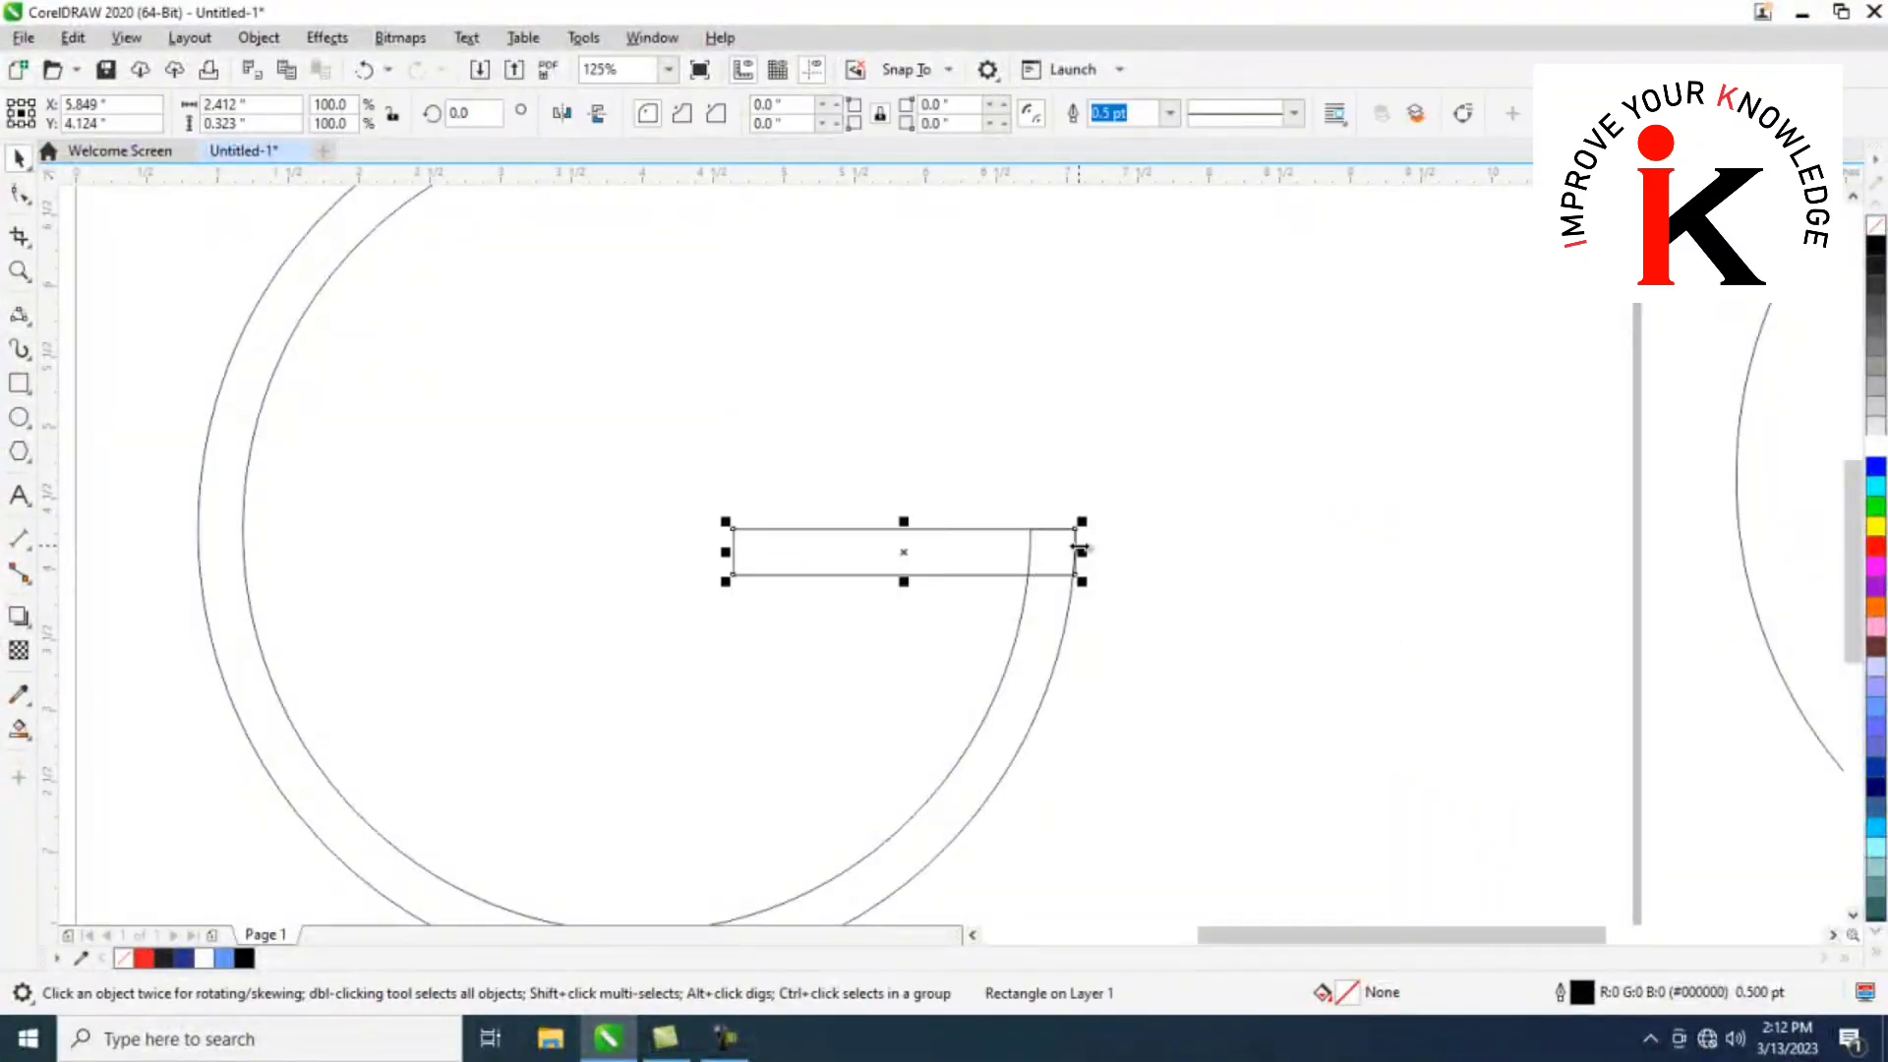
{"action": "scroll", "coordinate": [1080, 547], "scroll_direction": "up", "scroll_amount": 3}
{"action": "left_click_drag", "start_coordinate": [1062, 480], "coordinate": [1030, 481]}
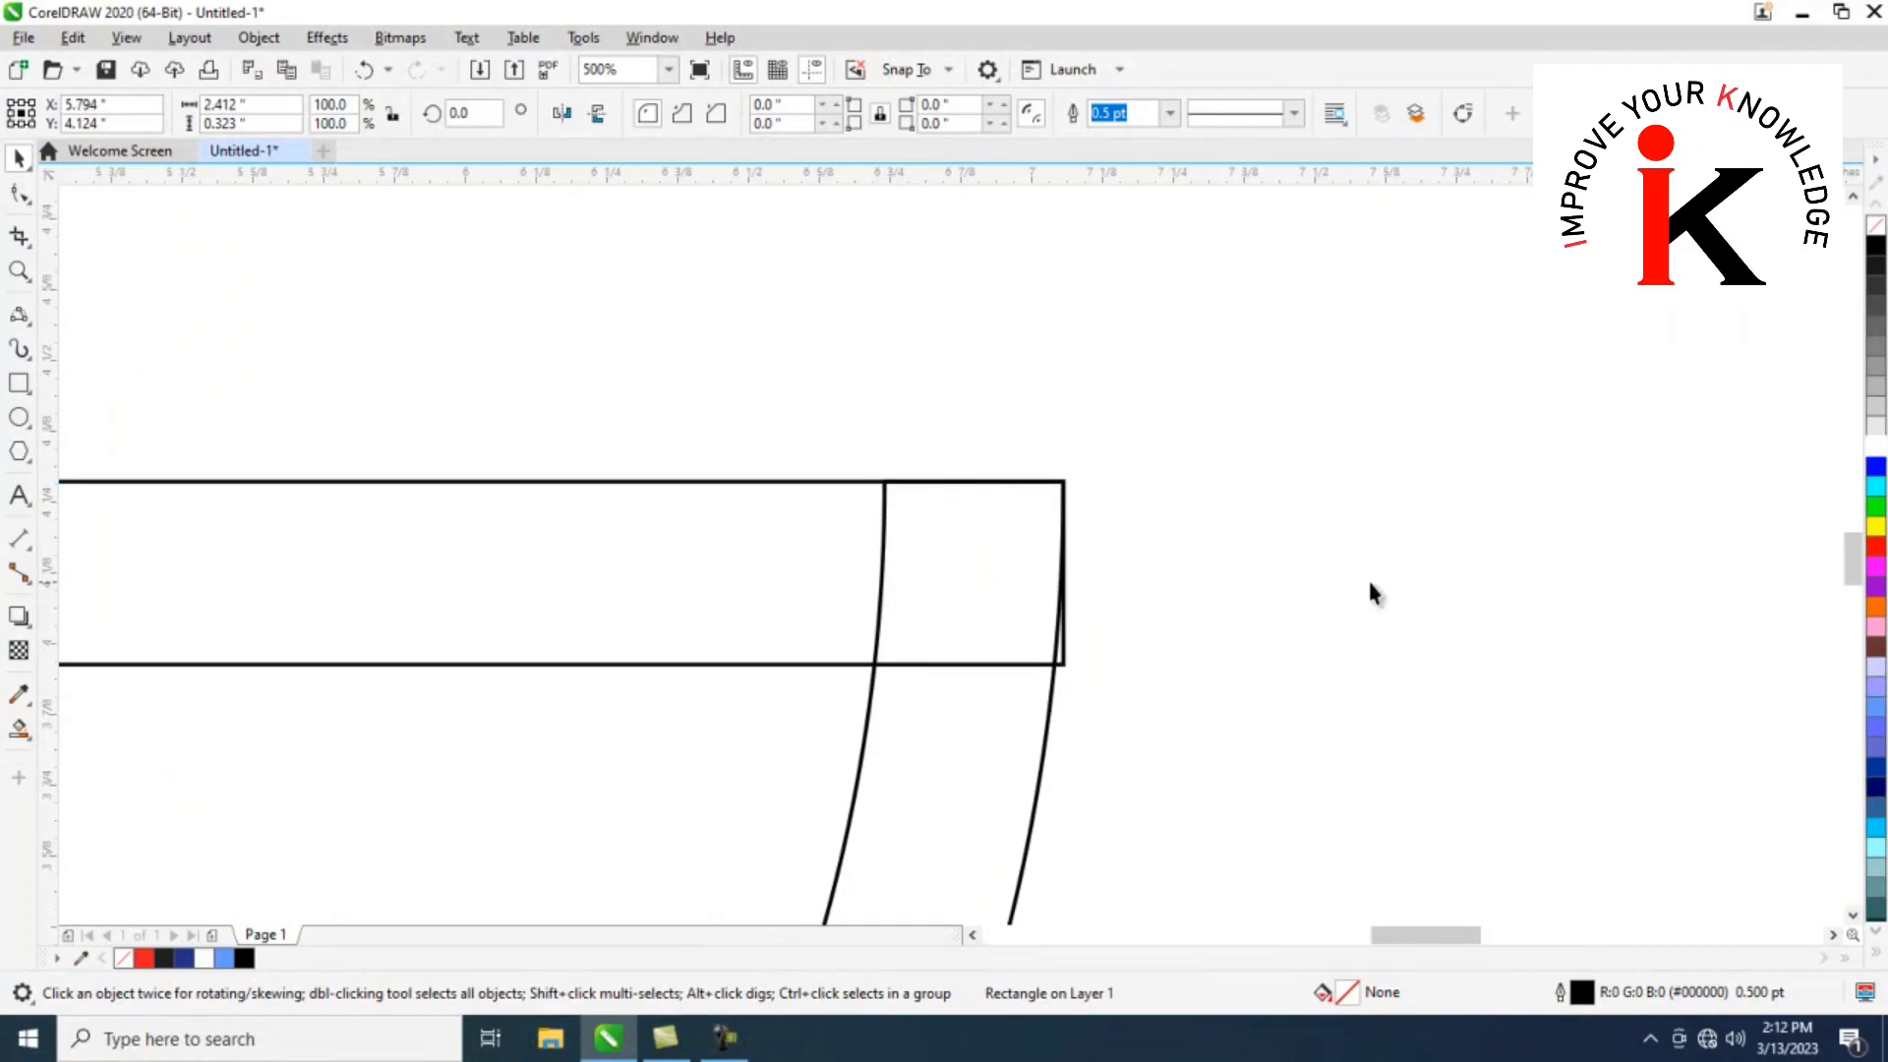
{"action": "scroll", "coordinate": [1347, 582], "scroll_direction": "down", "scroll_amount": 3}
{"action": "mouse_move", "coordinate": [949, 581]}
{"action": "left_mouse_down"}
{"action": "mouse_move", "coordinate": [991, 589]}
{"action": "mouse_move", "coordinate": [977, 581]}
{"action": "left_mouse_up"}
{"action": "scroll", "coordinate": [940, 556], "scroll_direction": "down", "scroll_amount": 3}
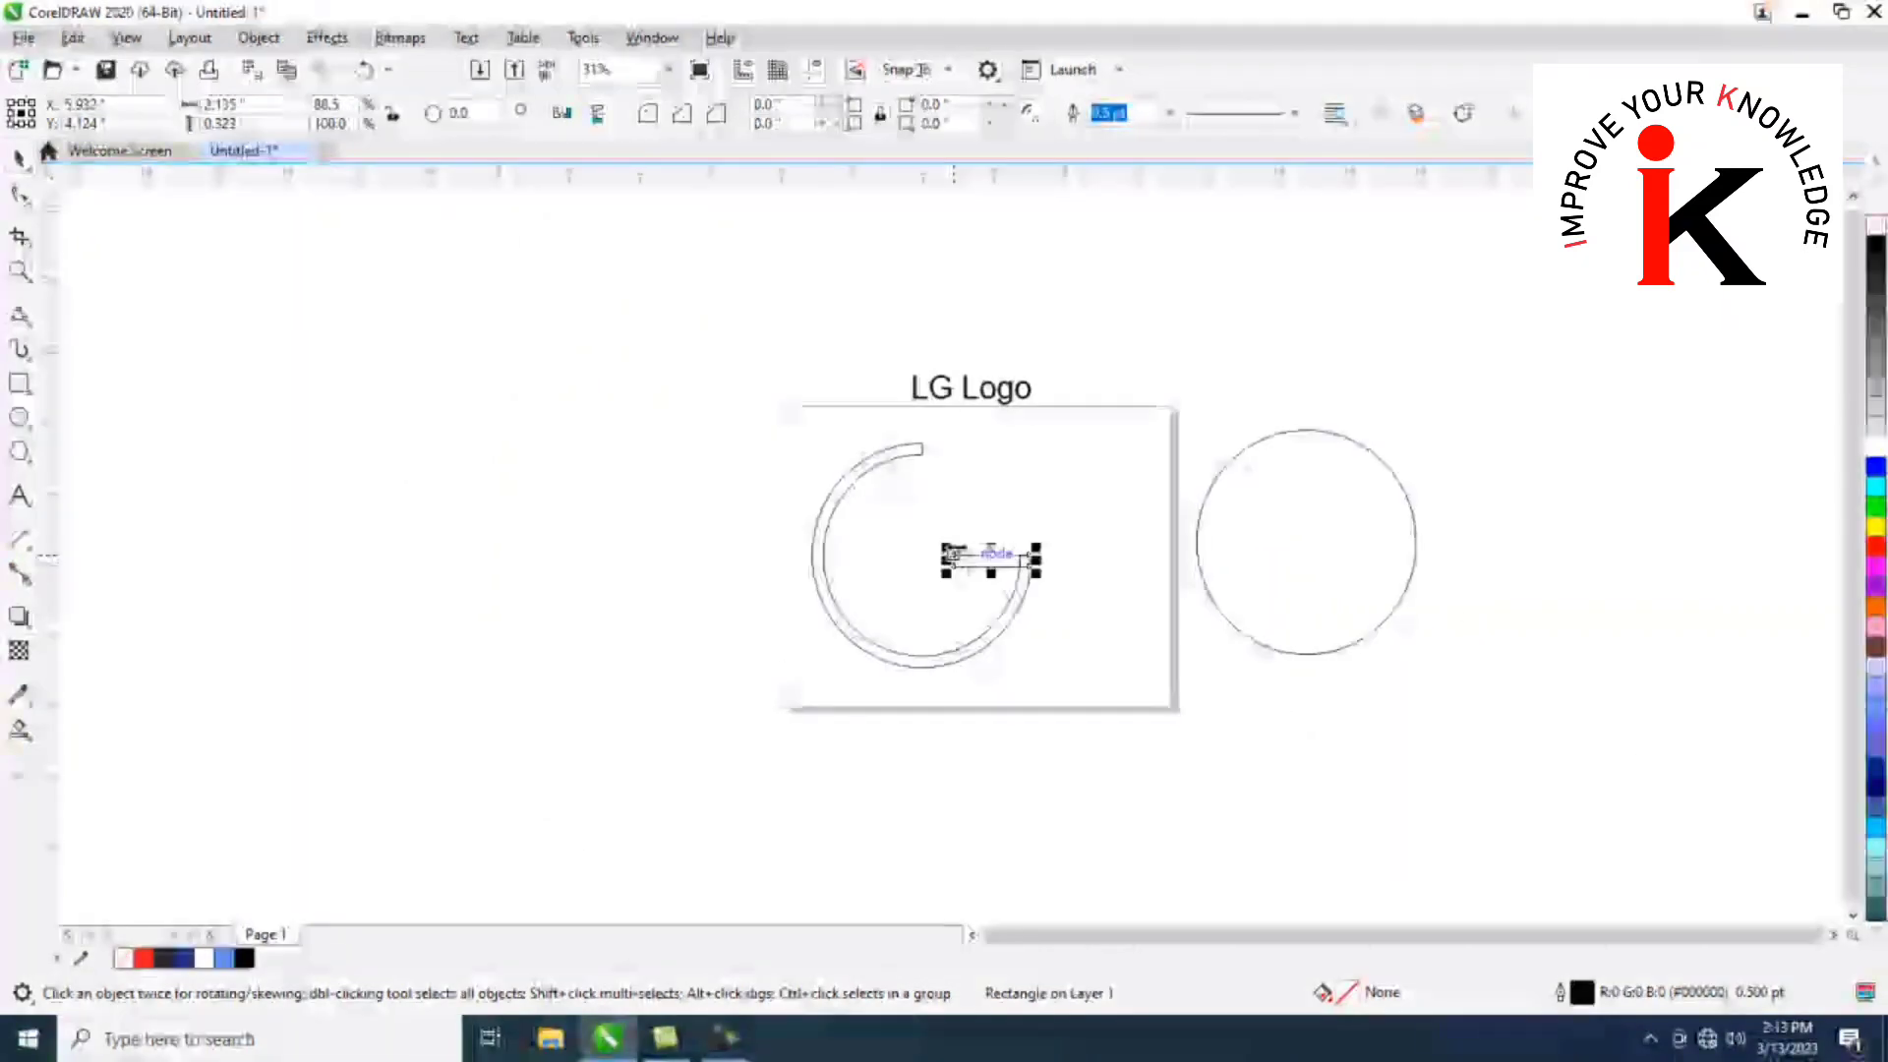
{"action": "scroll", "coordinate": [945, 558], "scroll_direction": "up", "scroll_amount": 4}
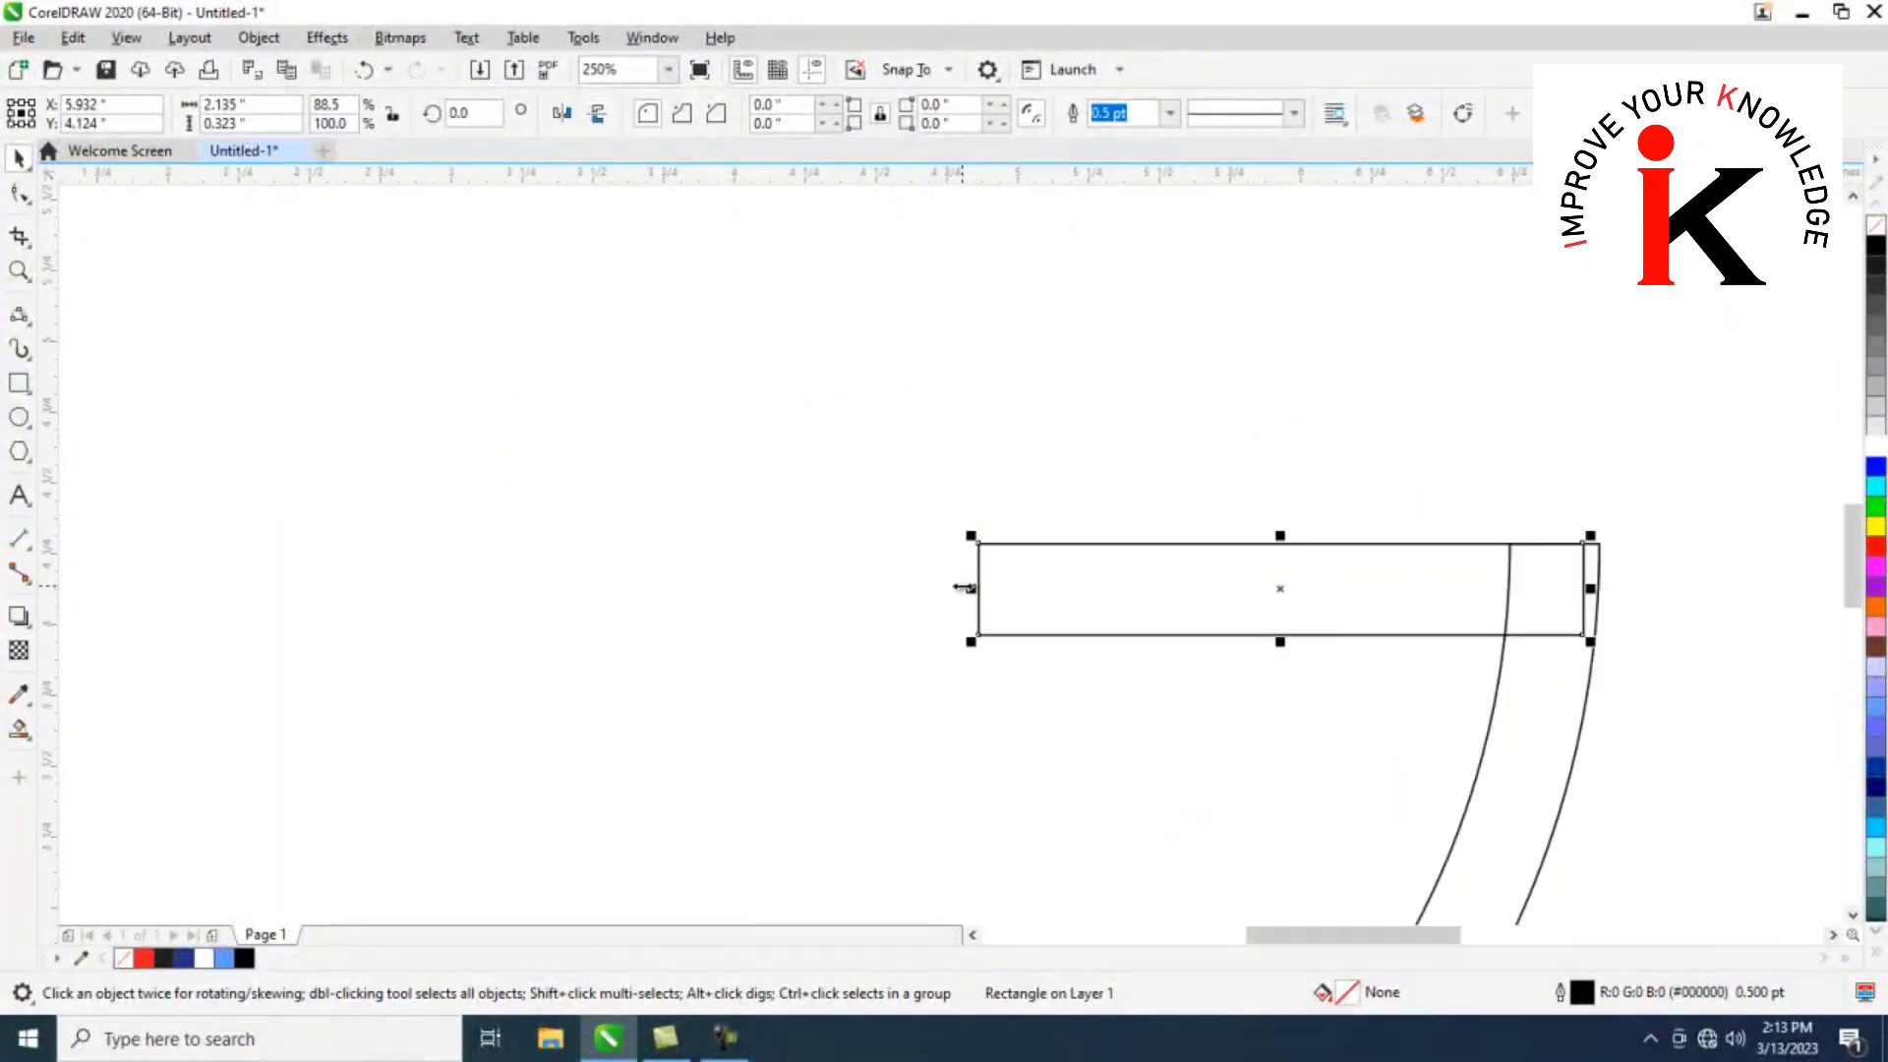
{"action": "left_click_drag", "start_coordinate": [964, 587], "coordinate": [1018, 586]}
{"action": "scroll", "coordinate": [1001, 568], "scroll_direction": "down", "scroll_amount": 2}
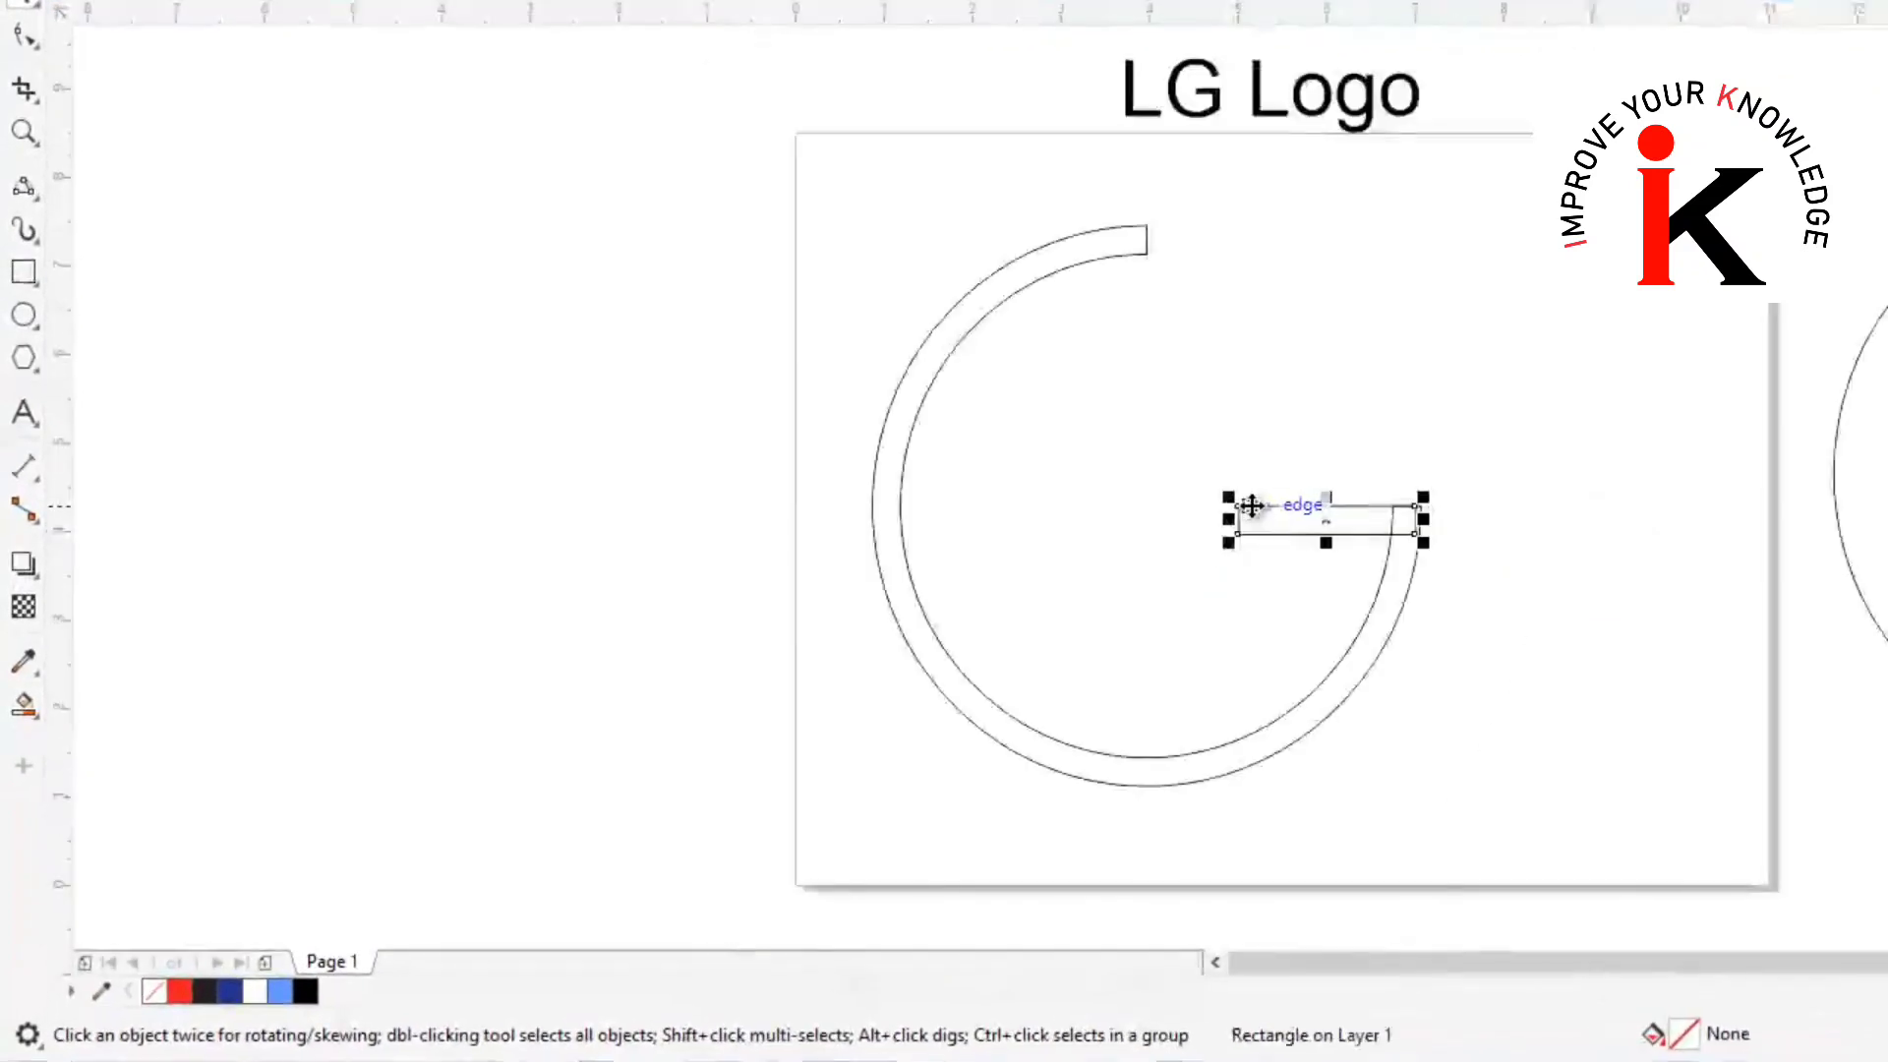
Weld the open ring and the horizontal bar into a single G shape
{"action": "left_click", "coordinate": [1402, 280]}
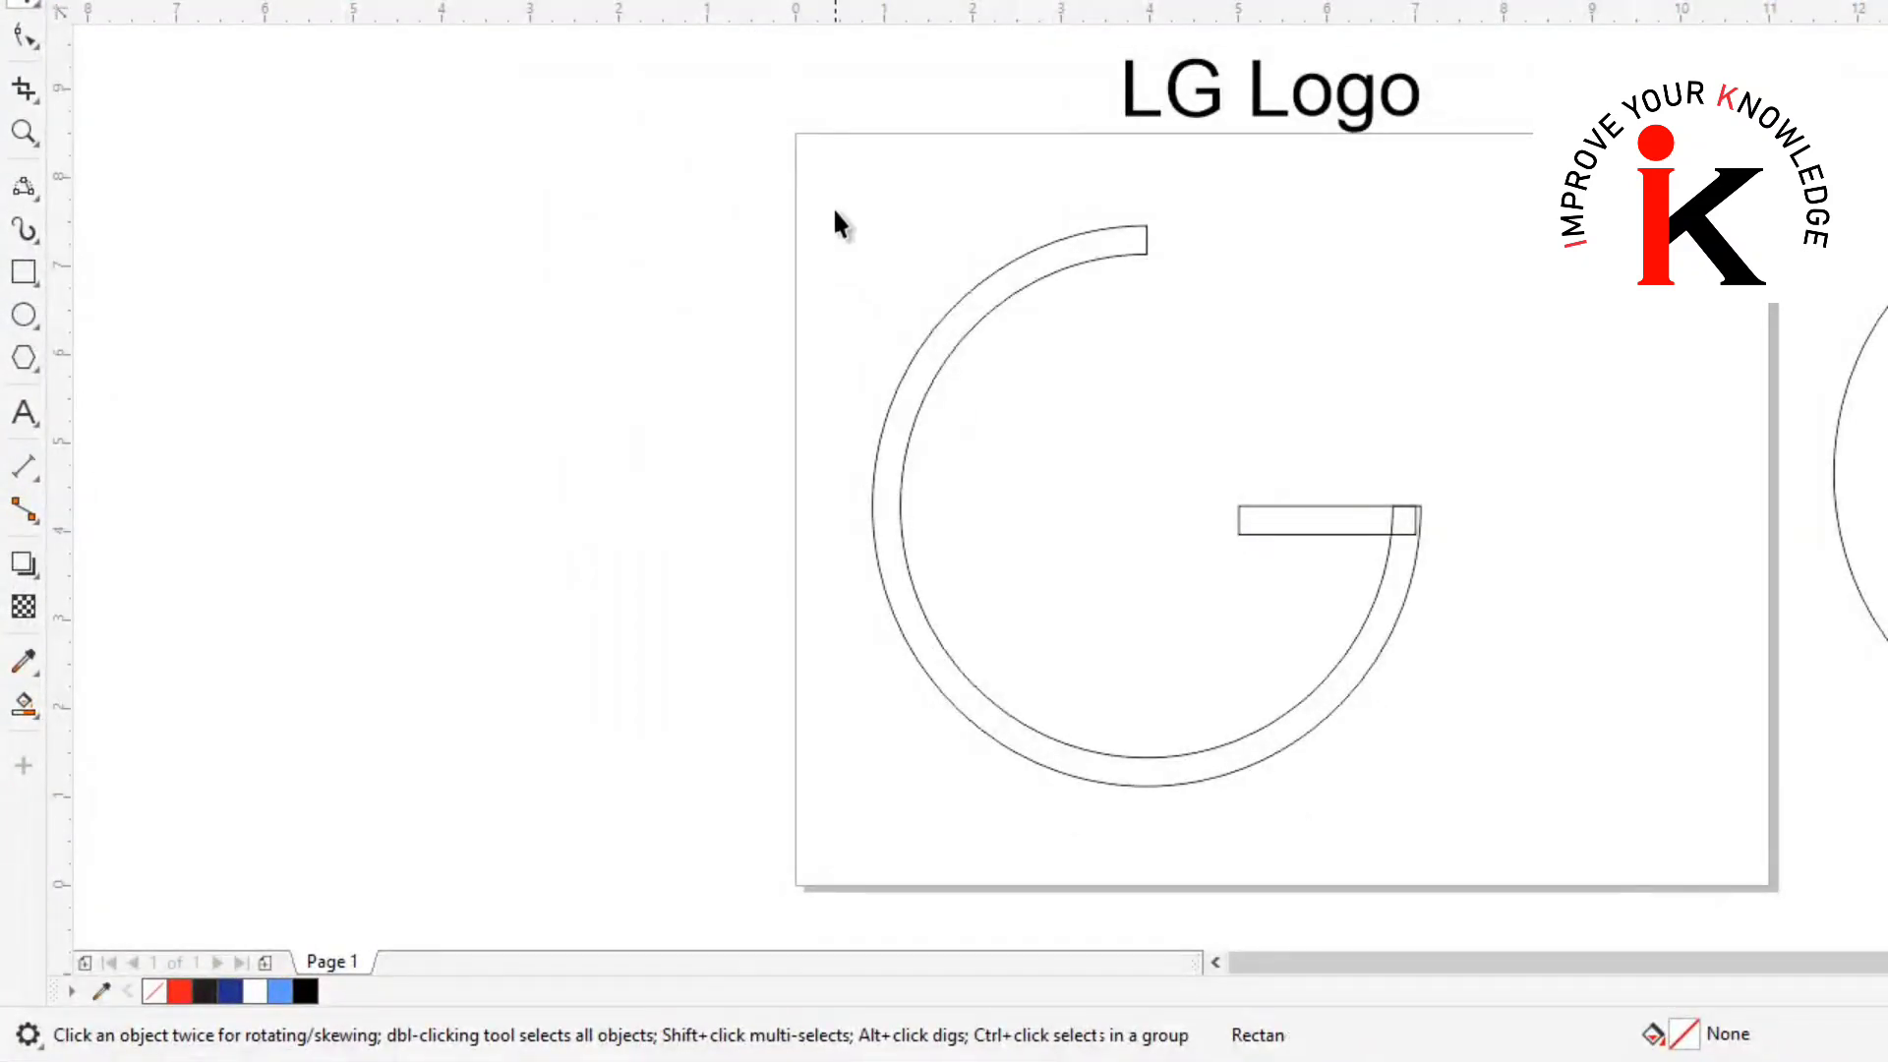
{"action": "left_click_drag", "start_coordinate": [842, 164], "coordinate": [1232, 533]}
{"action": "left_click_drag", "start_coordinate": [1457, 800], "coordinate": [1459, 809]}
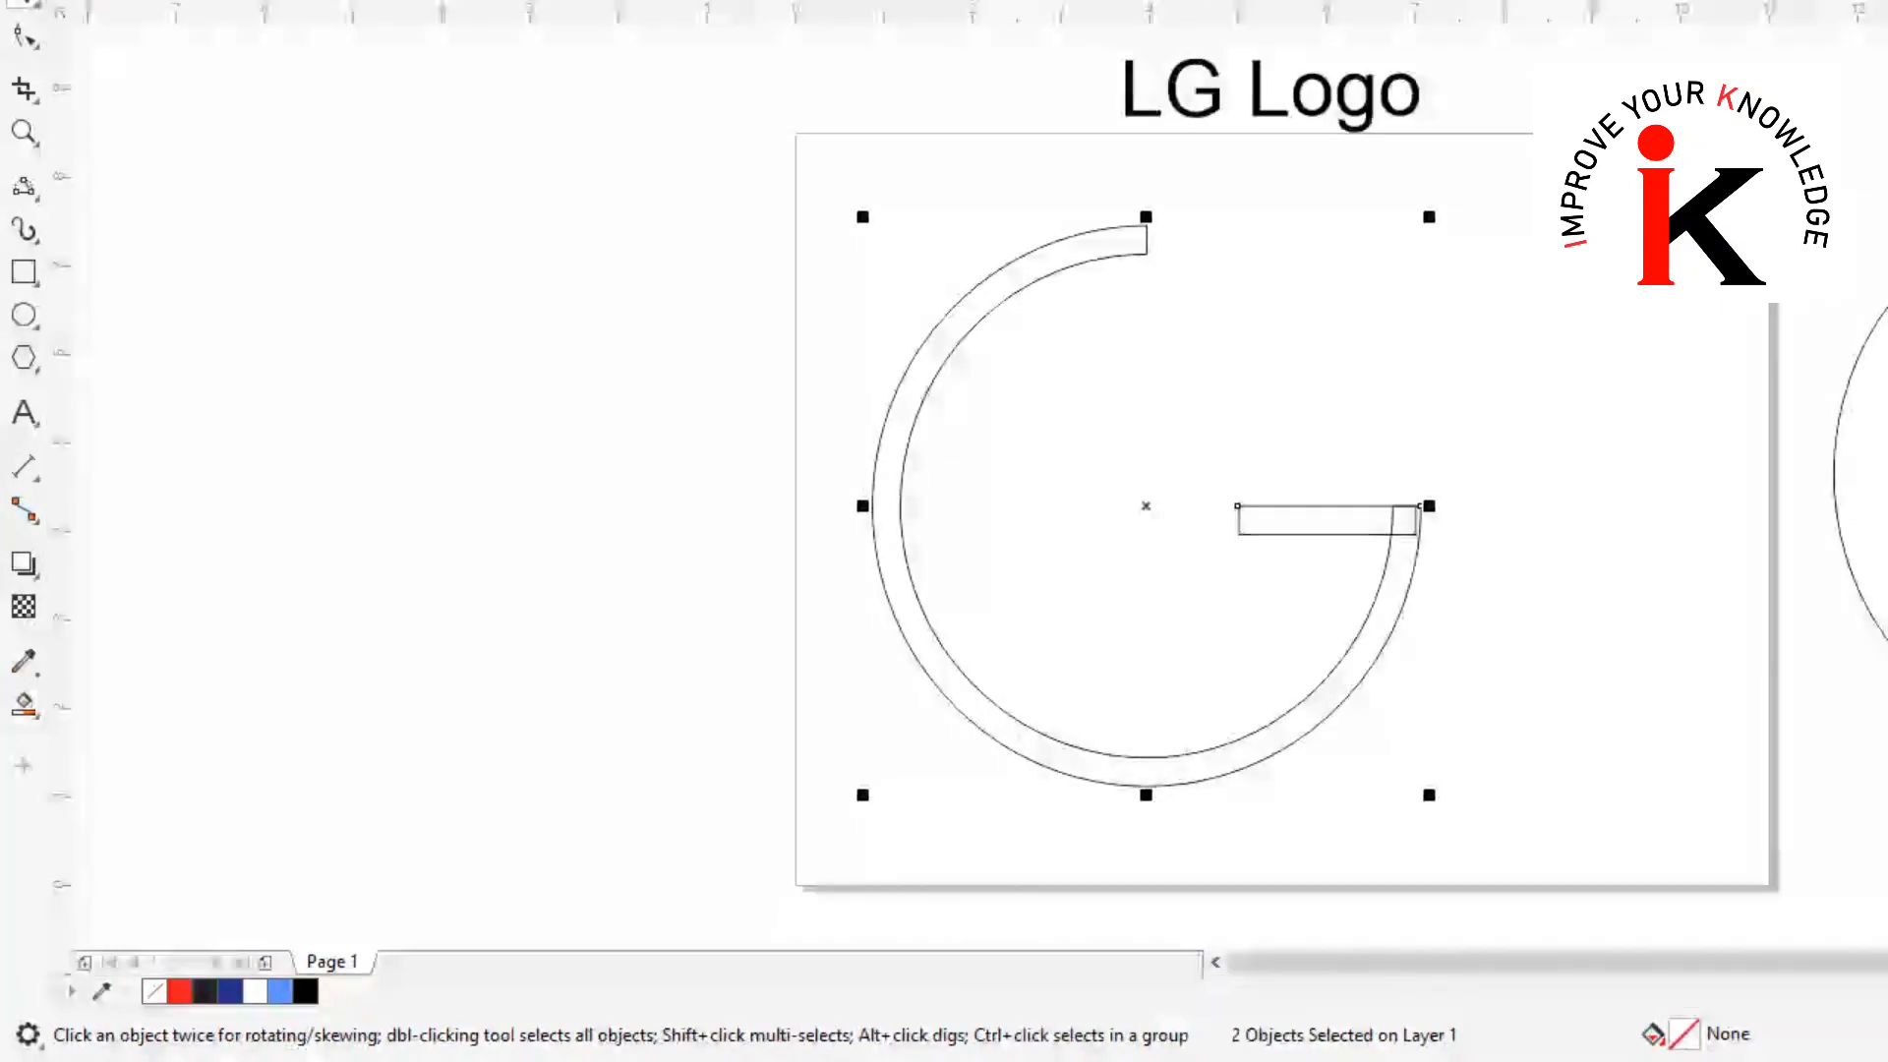
{"action": "left_click", "coordinate": [875, 2]}
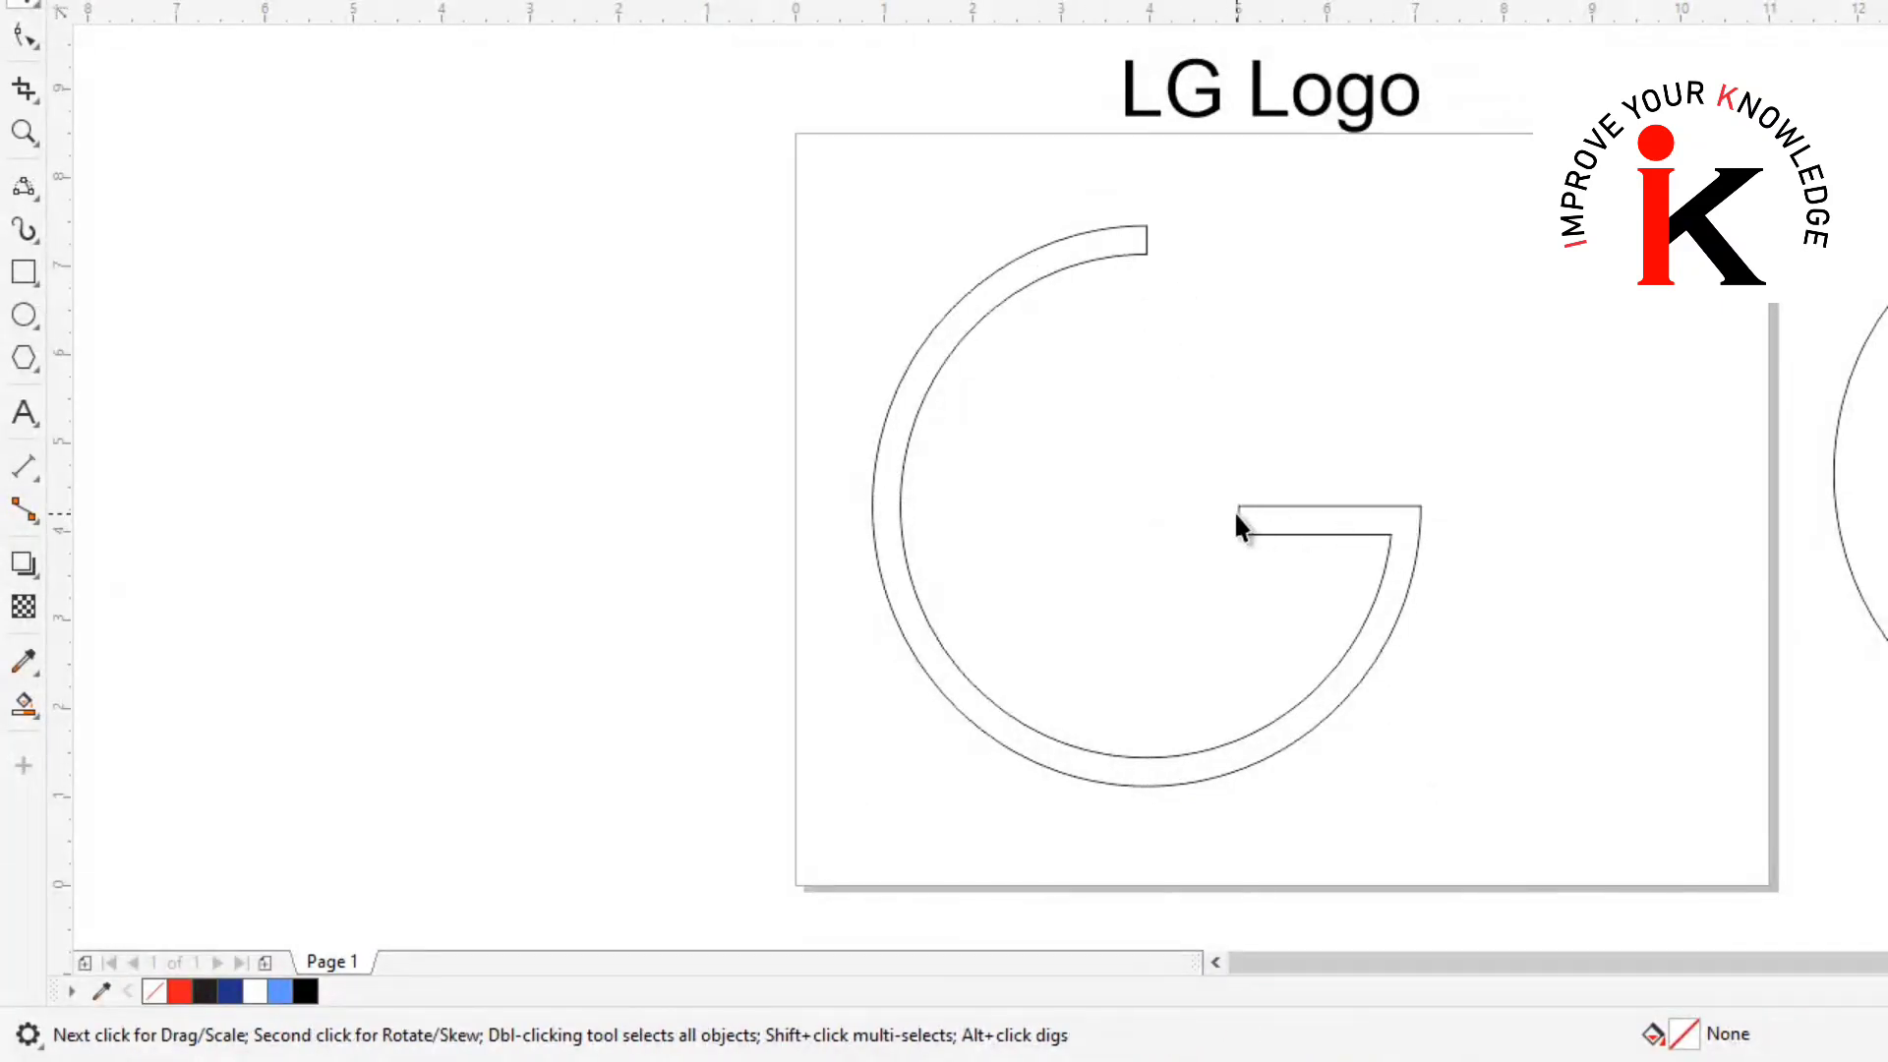
Add the letter L as text inside the G, enlarge it, and position its foot just beneath the G bar's inner end
{"action": "left_click", "coordinate": [24, 413]}
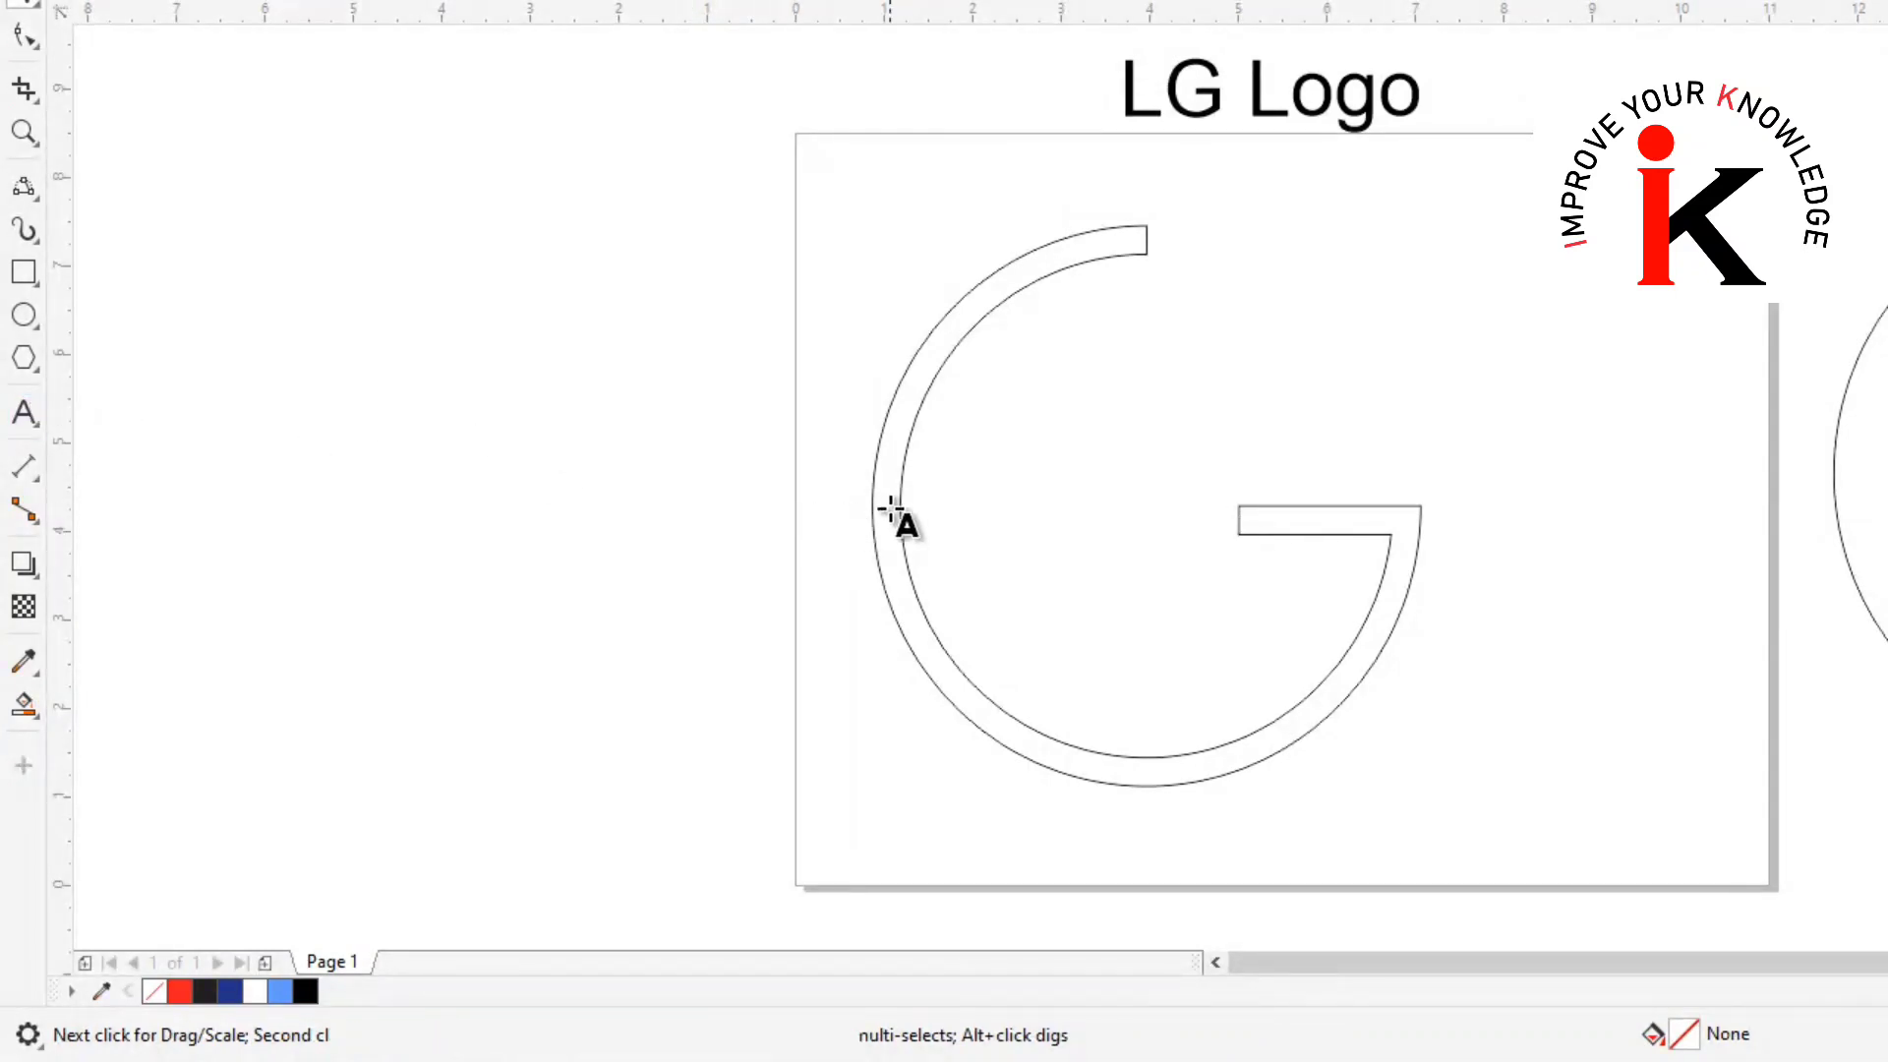
{"action": "left_click", "coordinate": [1128, 508]}
{"action": "type", "text": "L"}
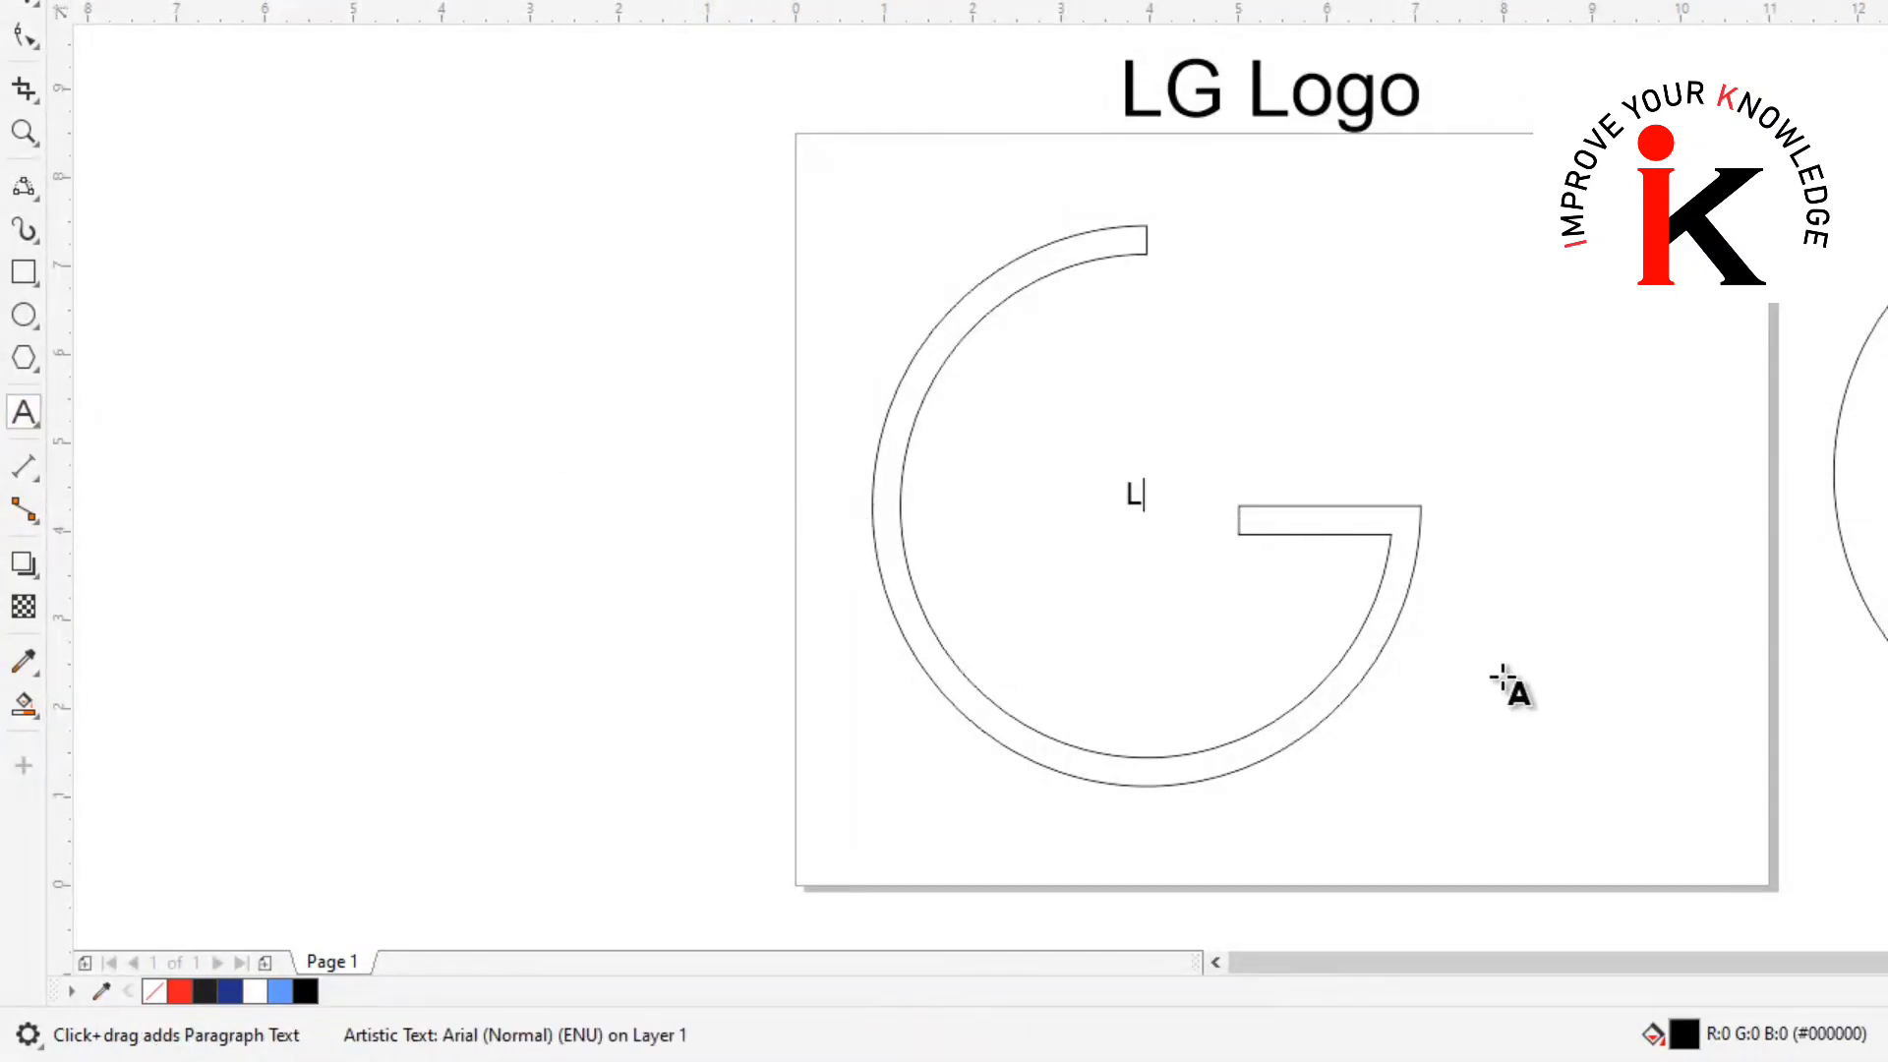
{"action": "key", "text": "ctrl+space"}
{"action": "left_click_drag", "start_coordinate": [1150, 517], "coordinate": [1192, 565]}
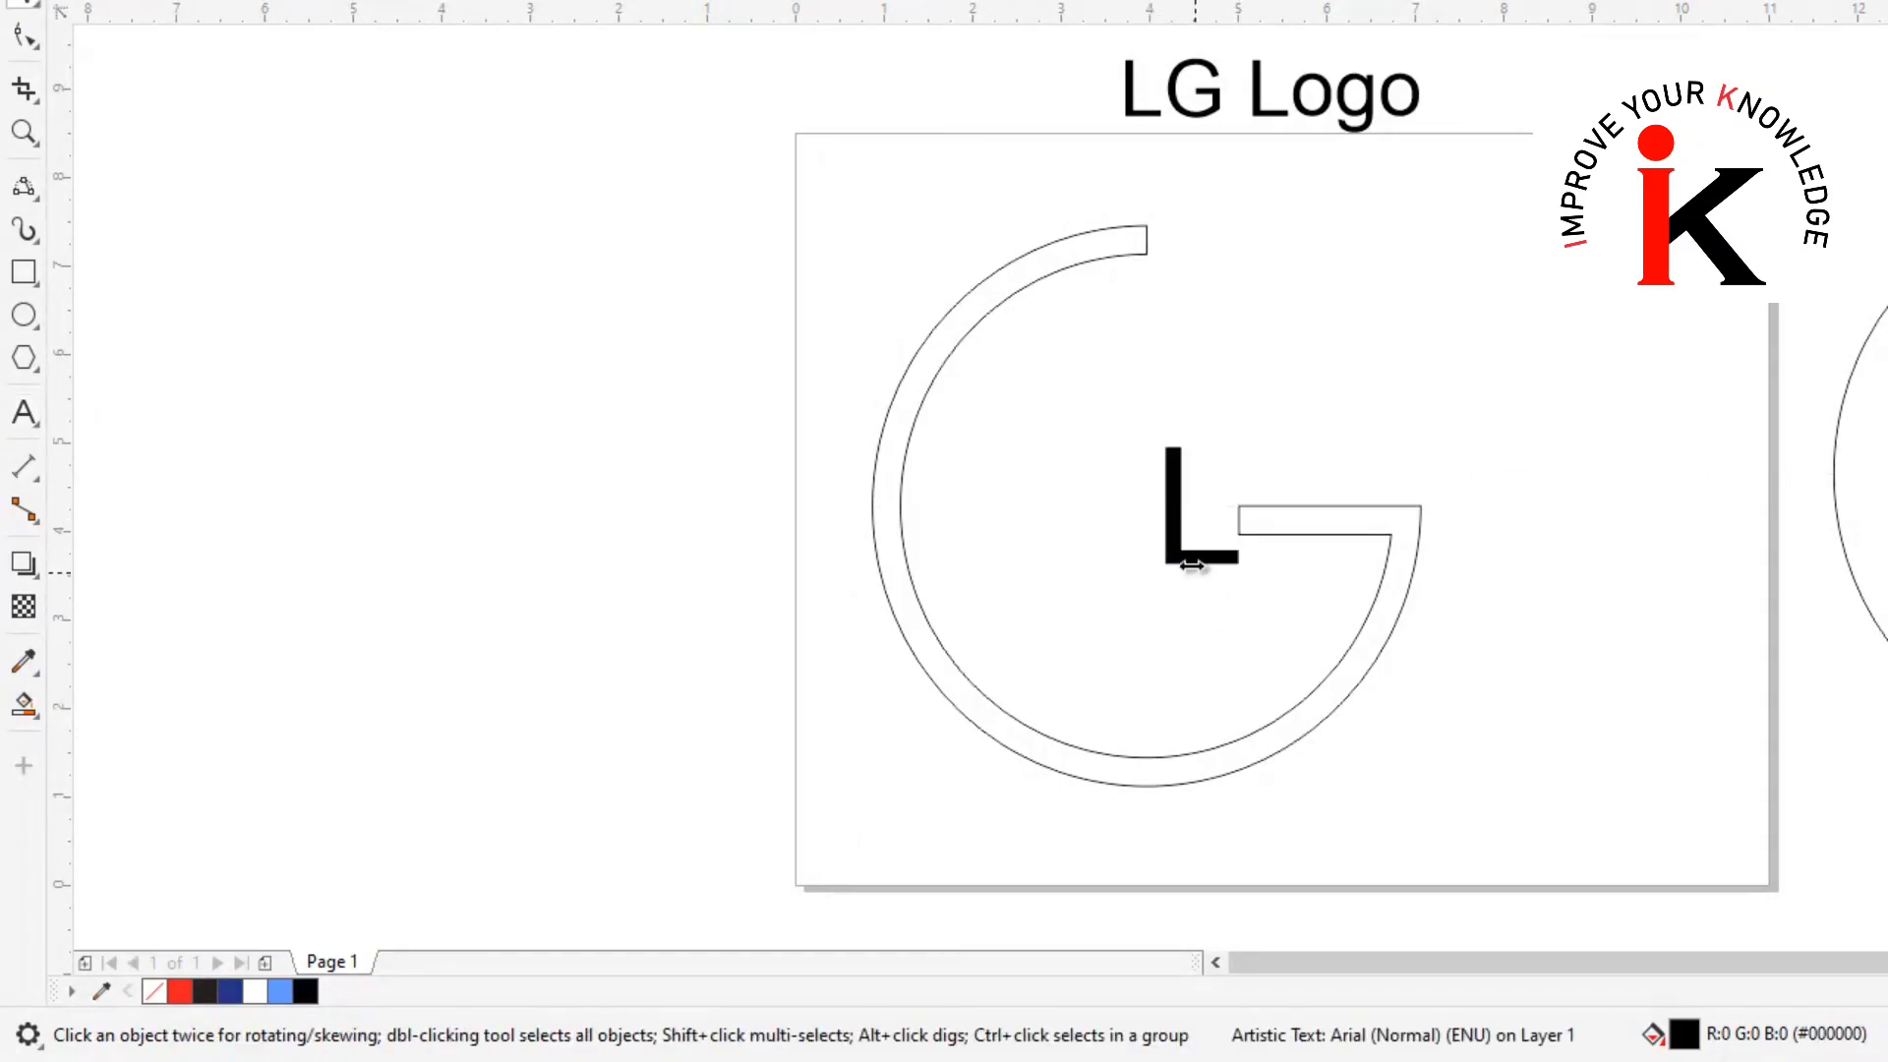
{"action": "left_click_drag", "start_coordinate": [1156, 438], "coordinate": [1123, 386]}
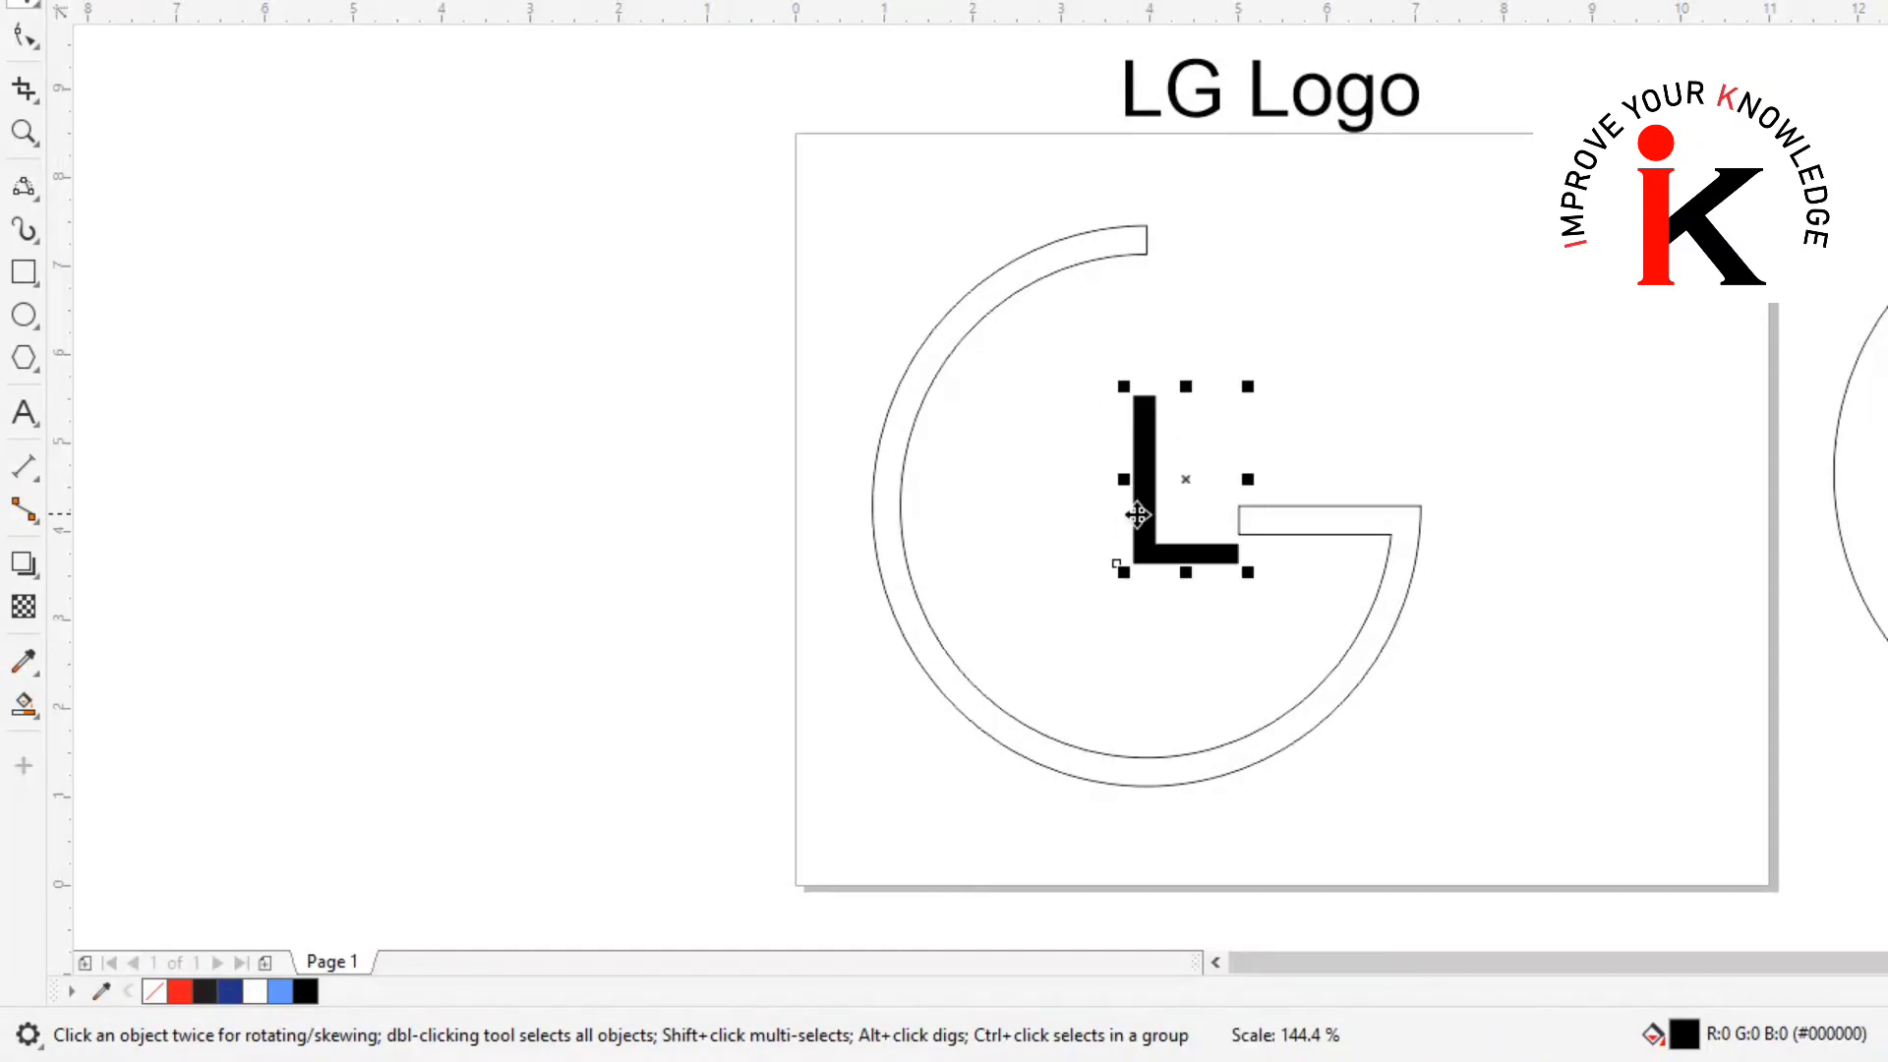
{"action": "left_click_drag", "start_coordinate": [1137, 515], "coordinate": [1154, 546]}
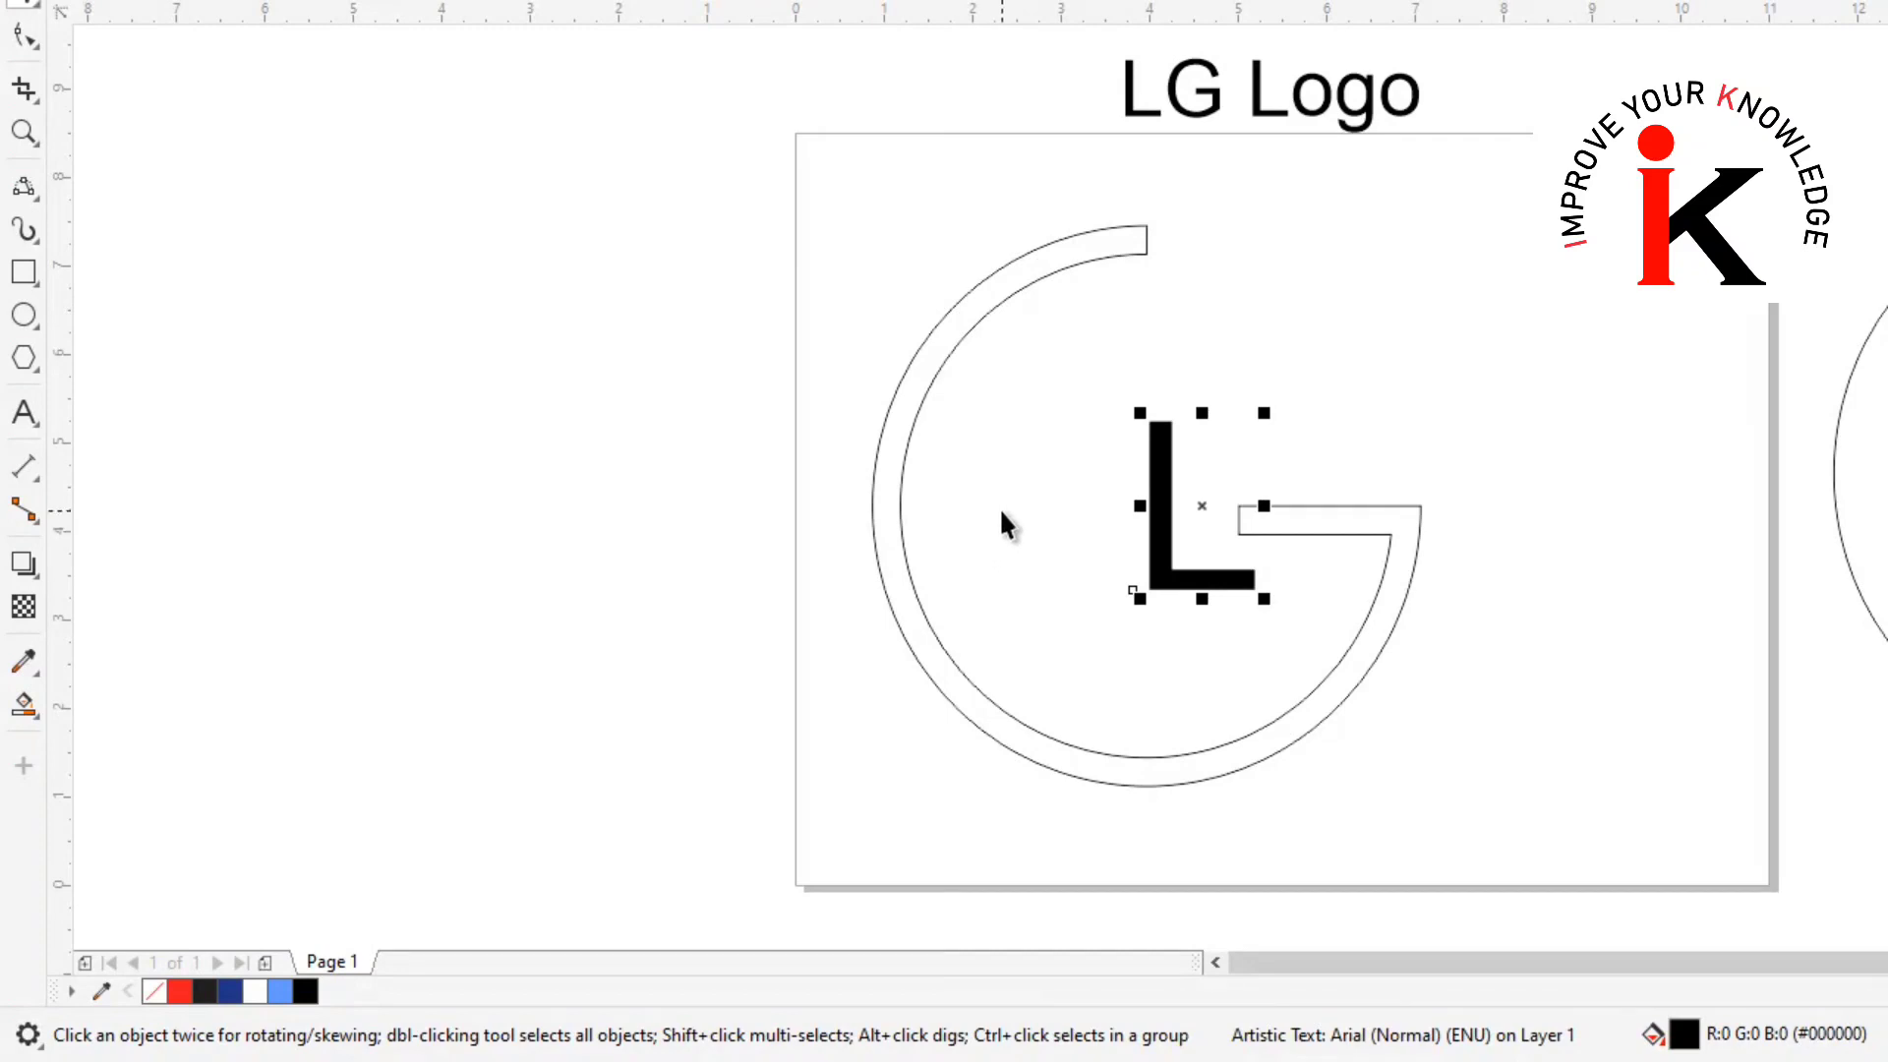
Draw an ellipse about 0.58 by 0.65 inches inside the ring, up and to the left of the L, and shift it slightly right
{"action": "left_click", "coordinate": [23, 315]}
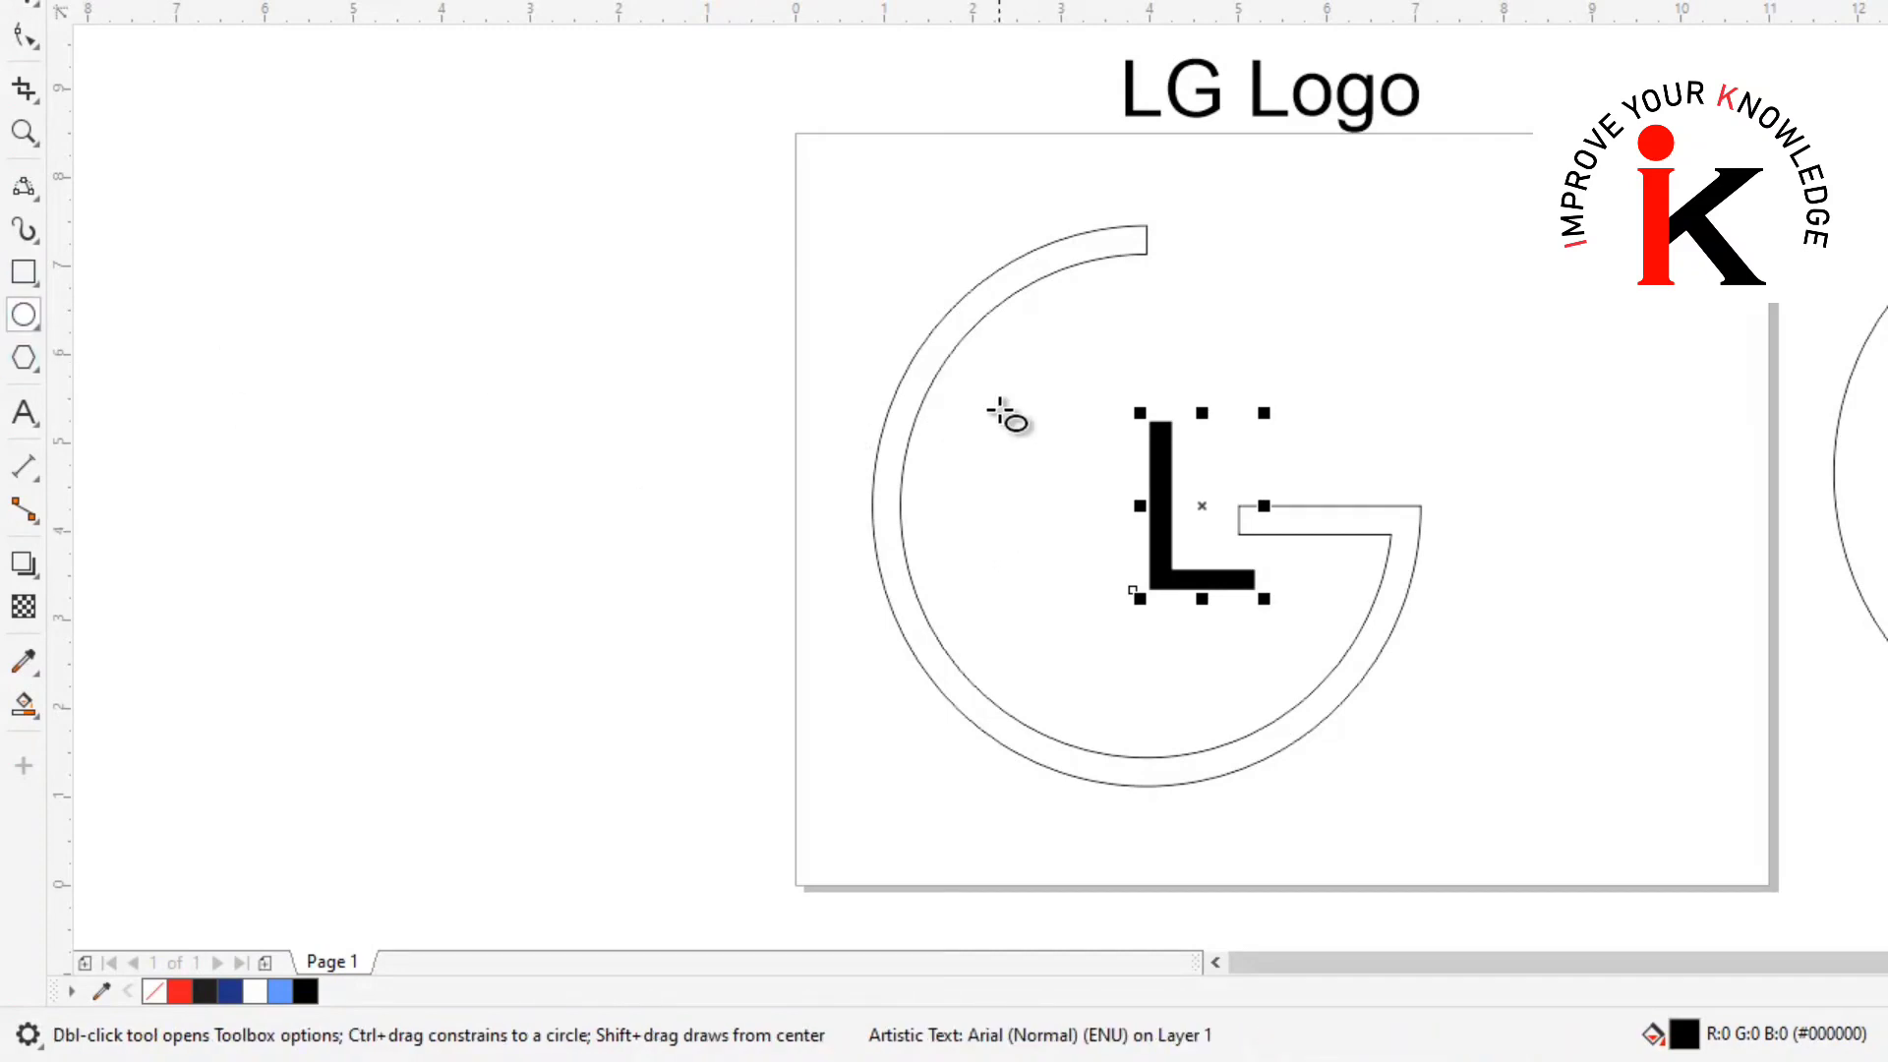
{"action": "left_click_drag", "start_coordinate": [991, 379], "coordinate": [1044, 436]}
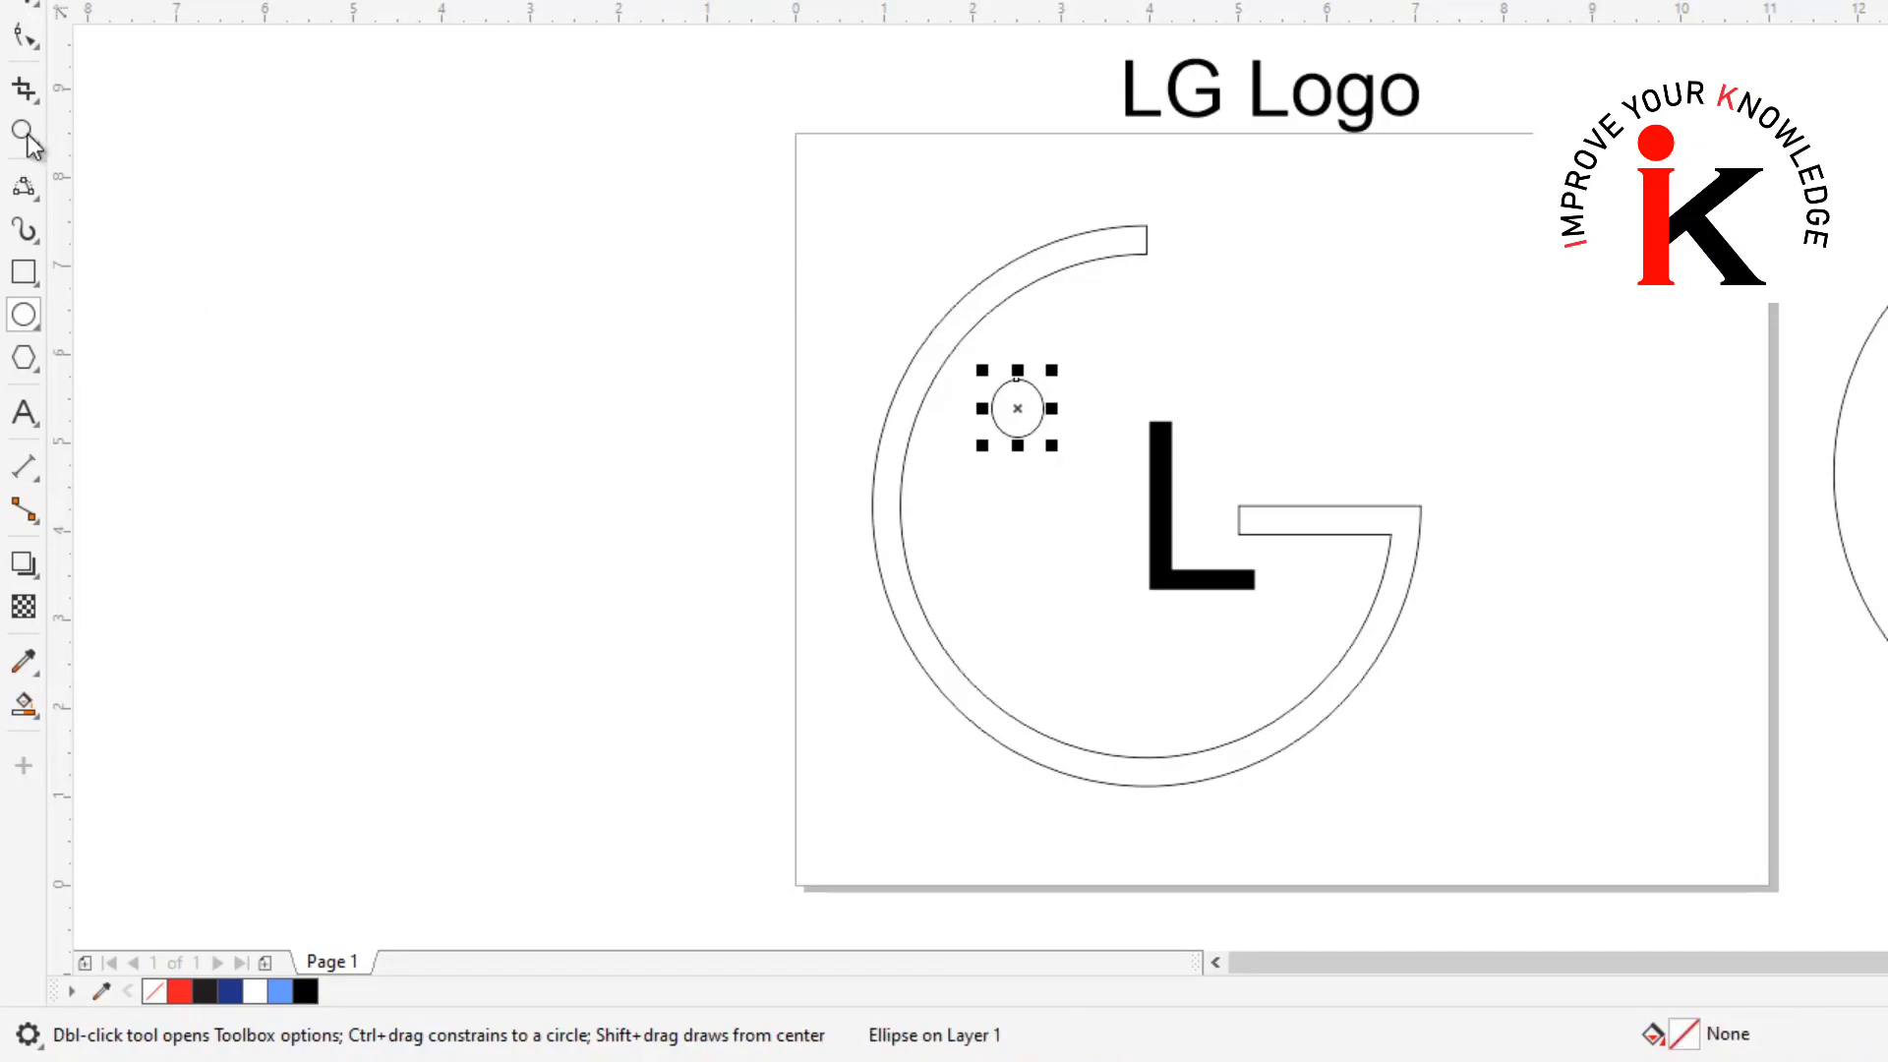
{"action": "left_click", "coordinate": [17, 8]}
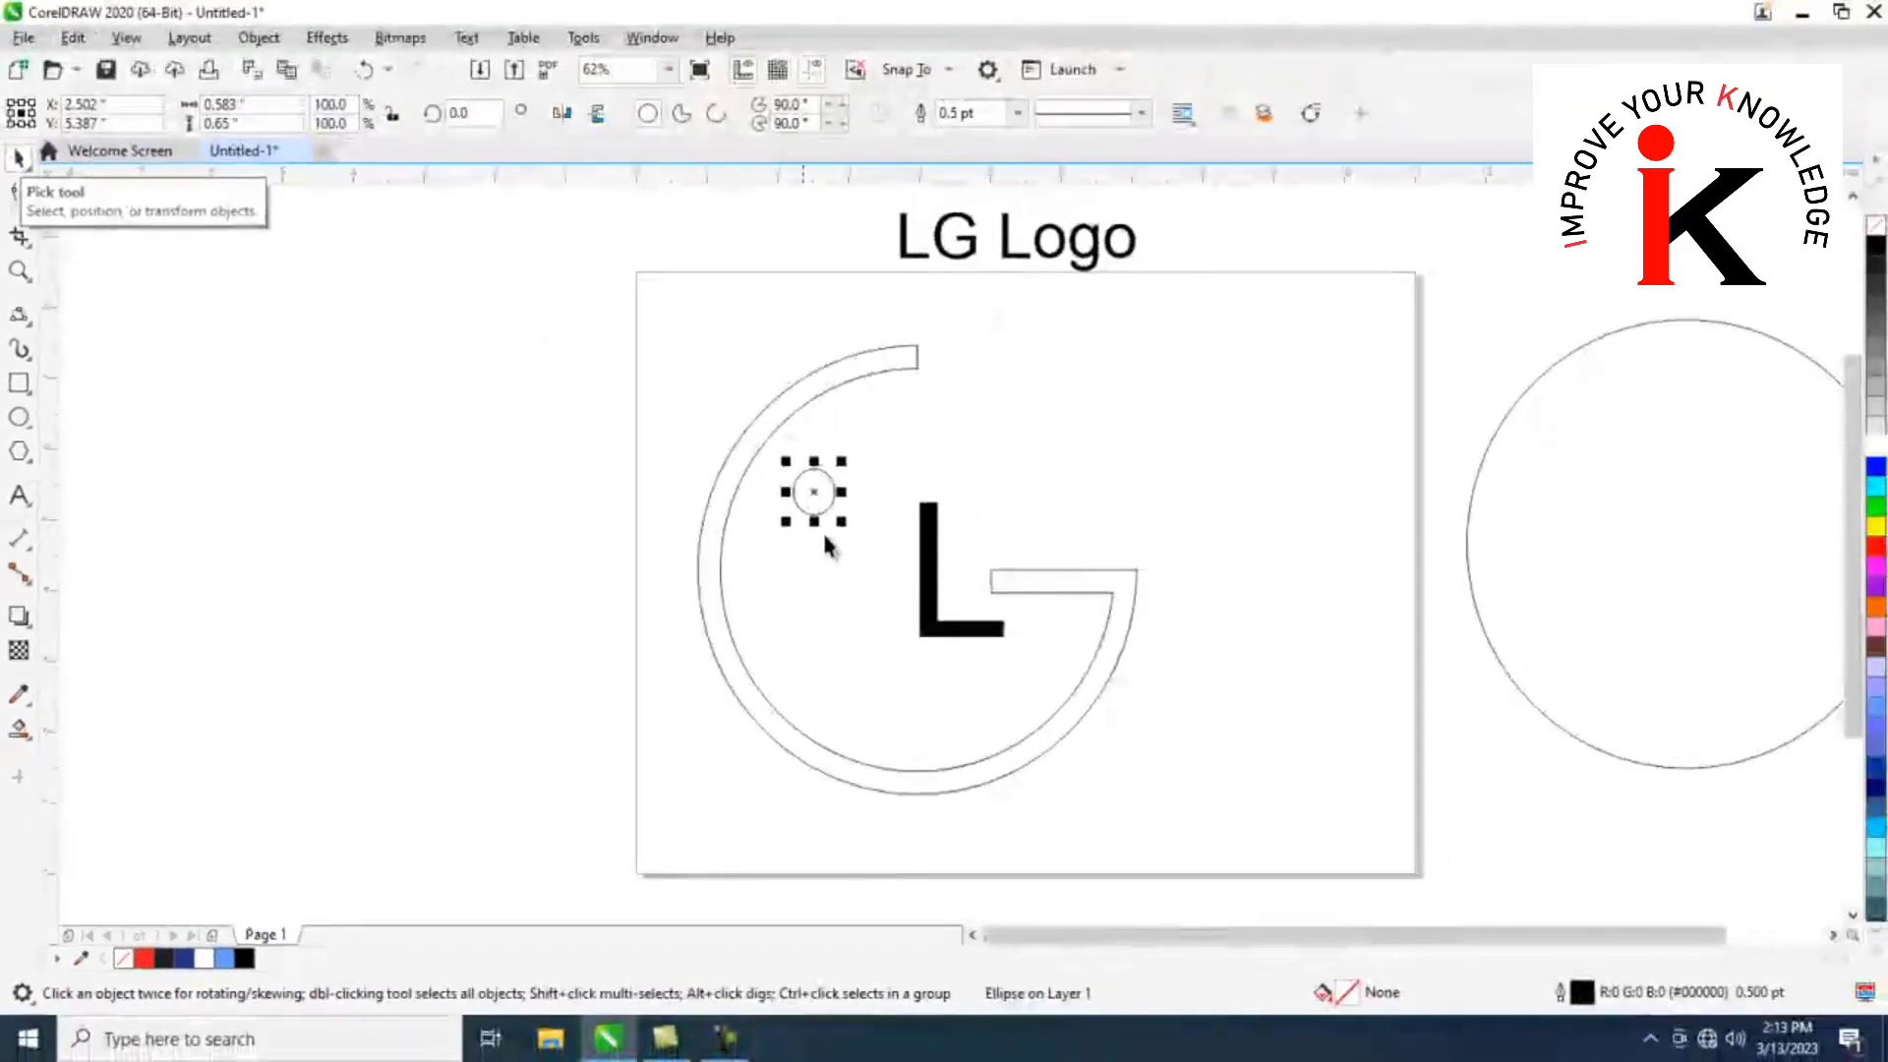
{"action": "left_click_drag", "start_coordinate": [831, 496], "coordinate": [851, 495]}
{"action": "left_click", "coordinate": [1086, 430]}
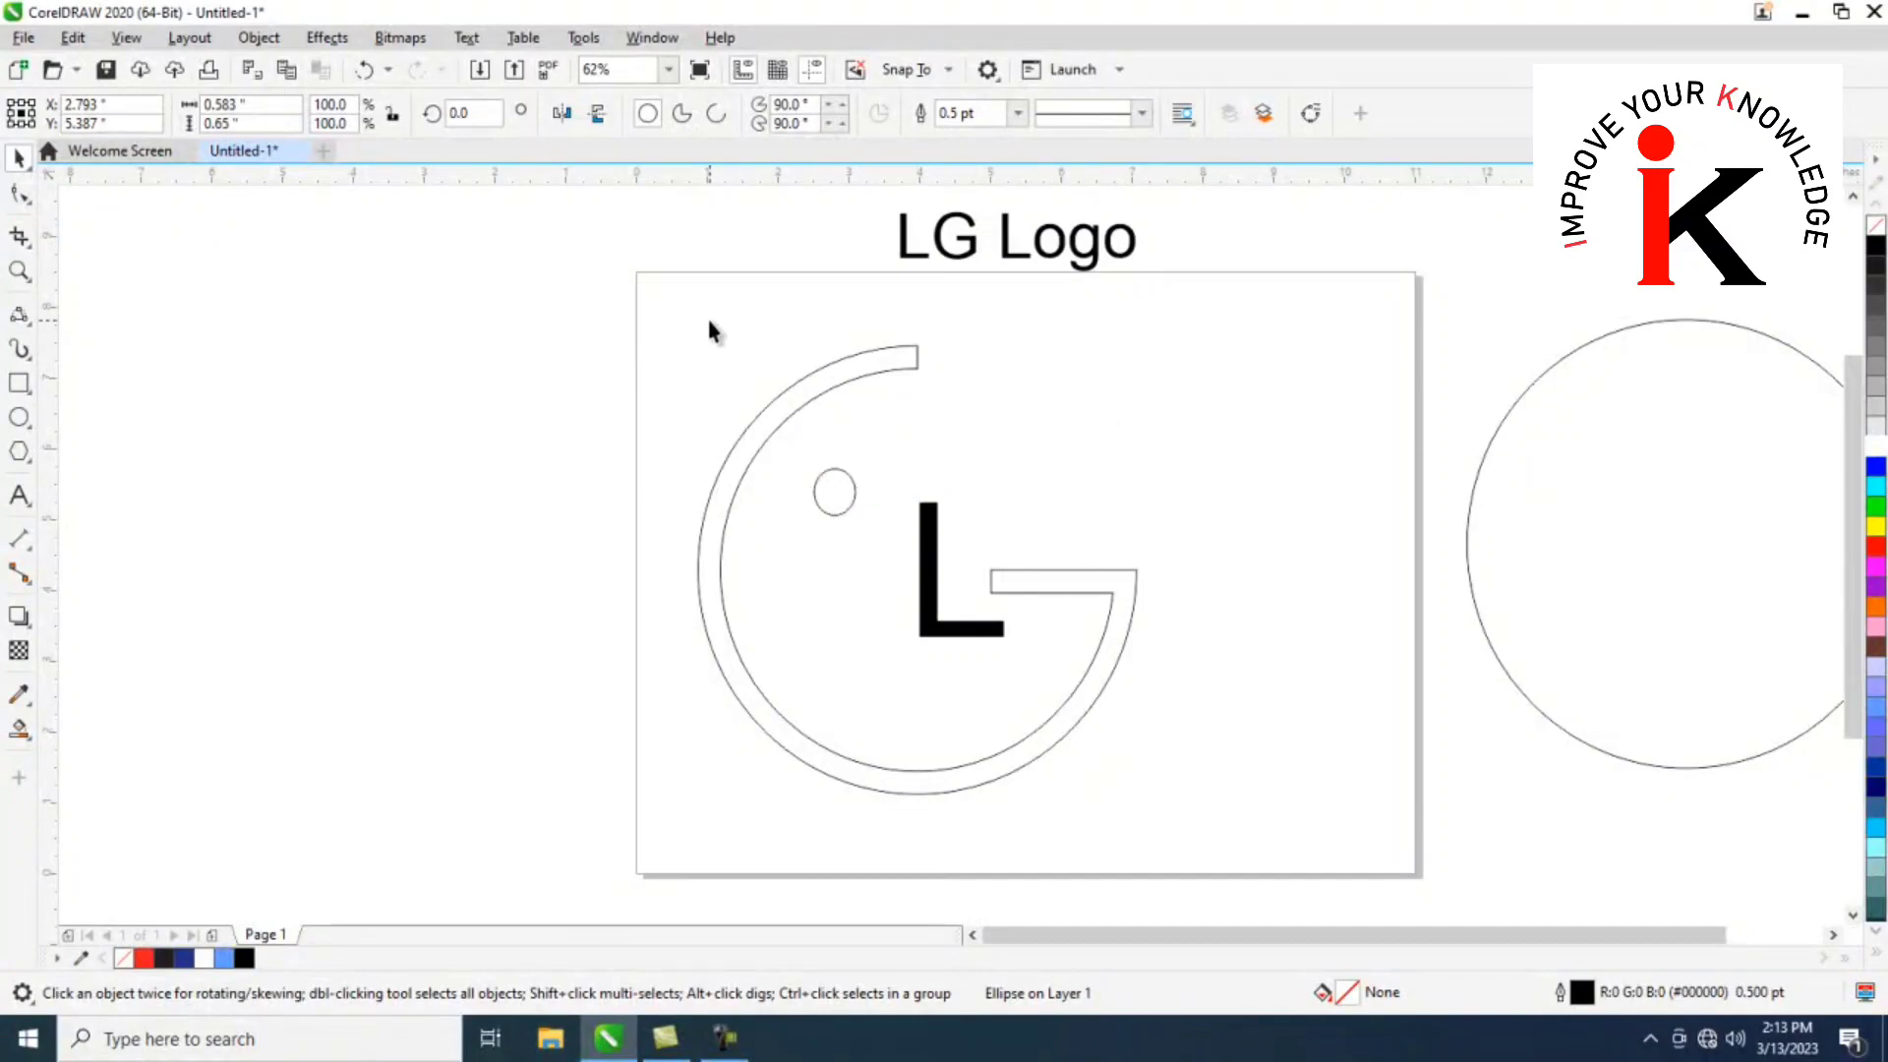
Group the G shape, the letter L and the small ellipse
{"action": "left_click_drag", "start_coordinate": [658, 306], "coordinate": [1224, 831]}
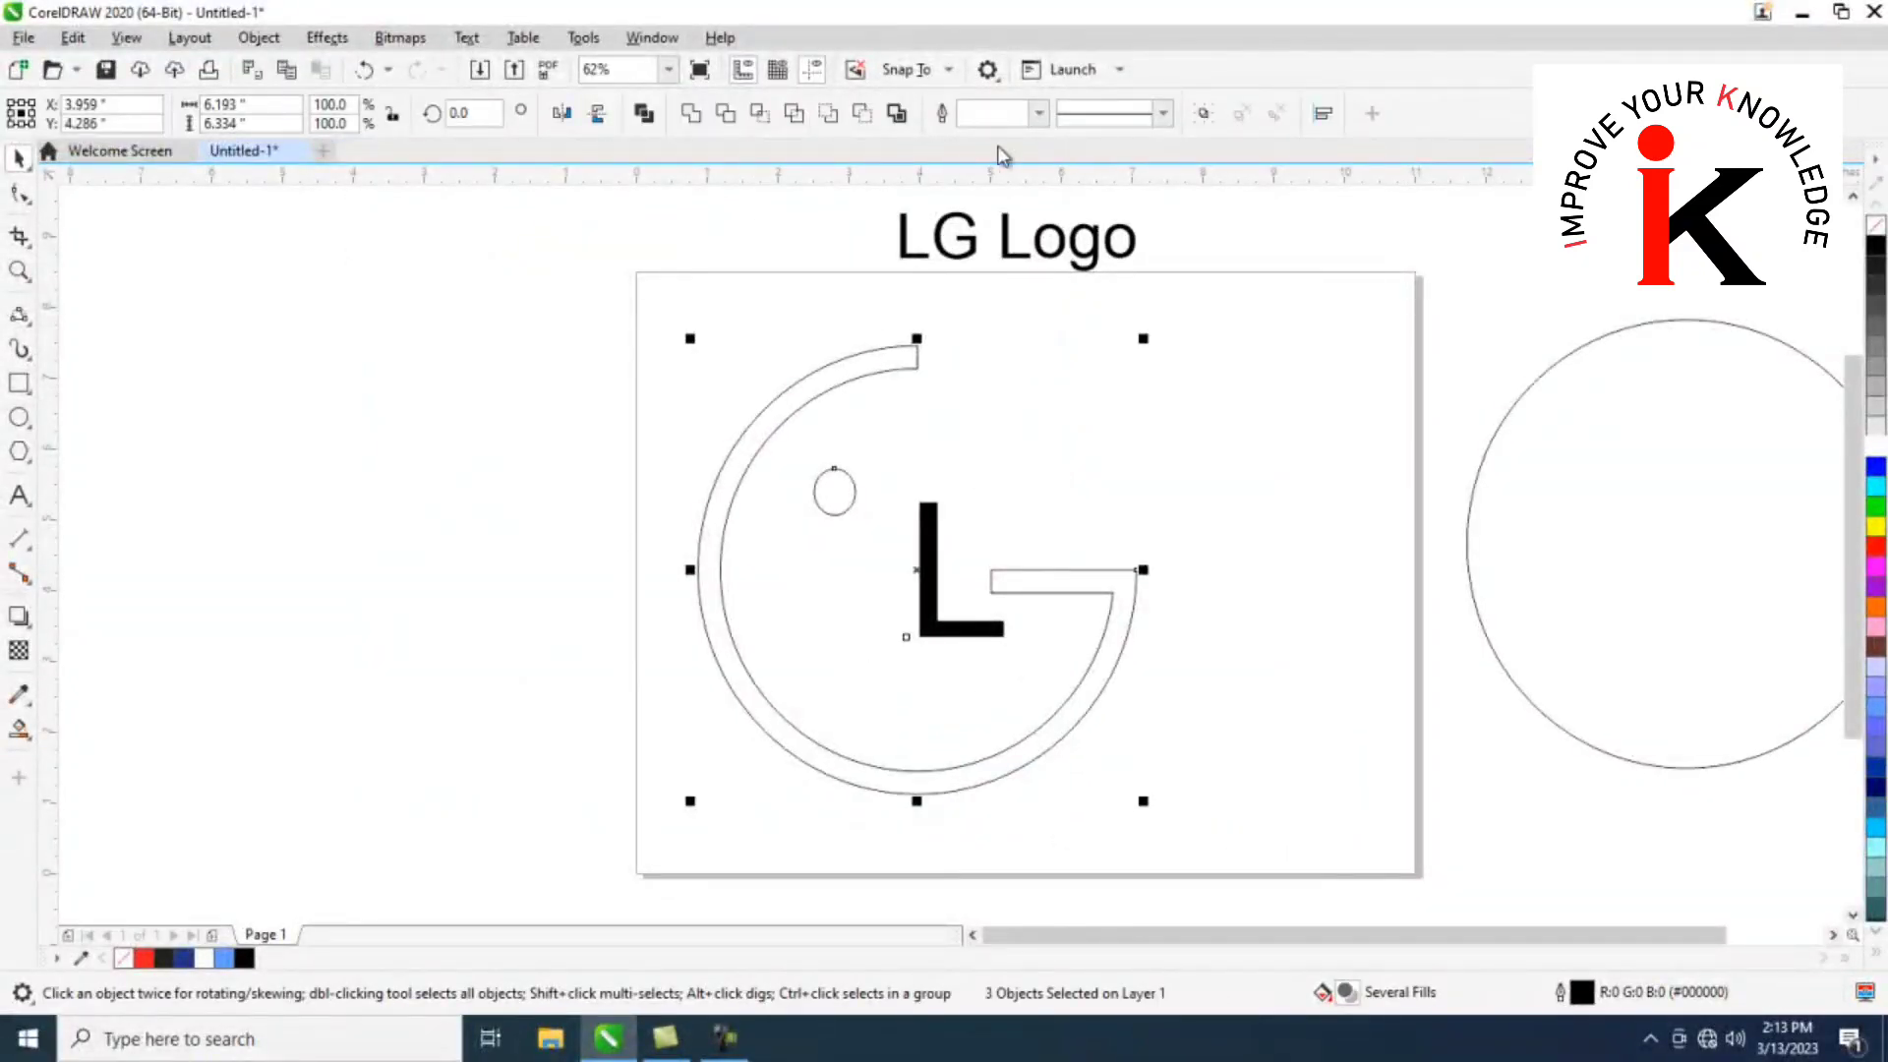
{"action": "left_click", "coordinate": [247, 38]}
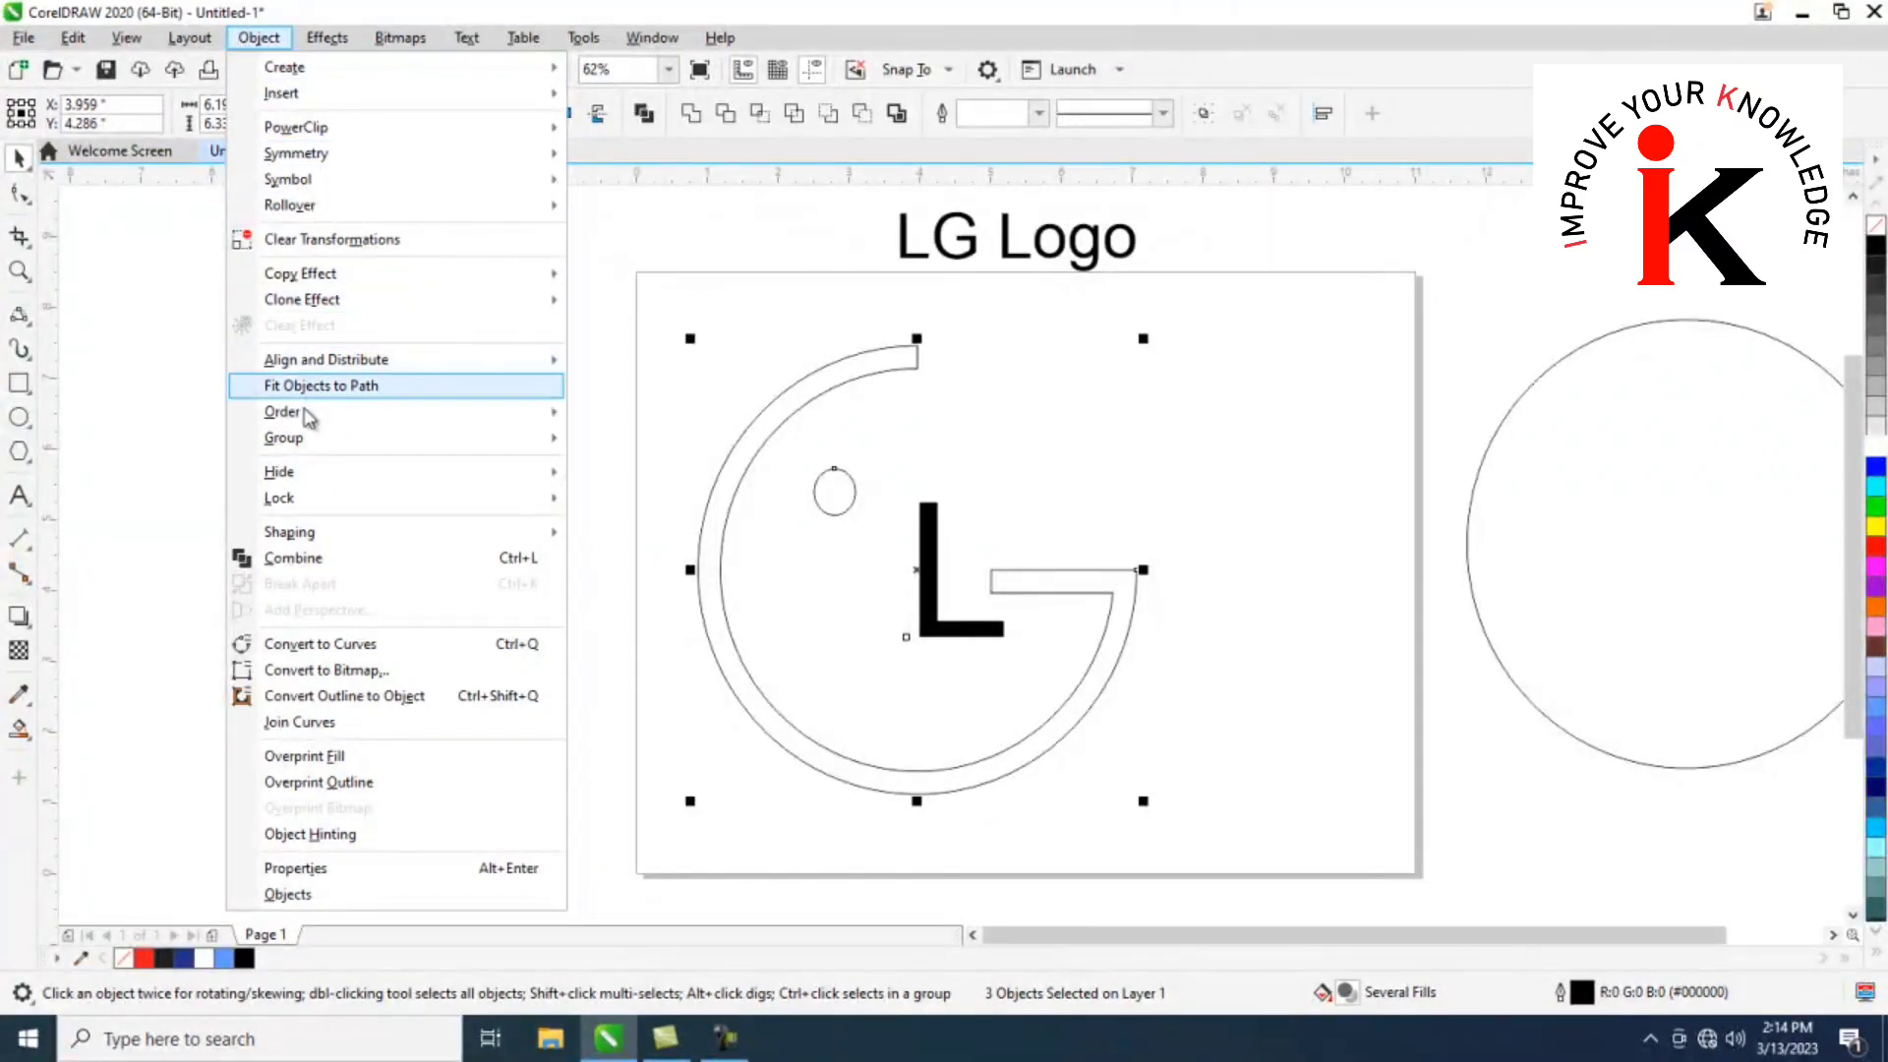
{"action": "mouse_move", "coordinate": [305, 421]}
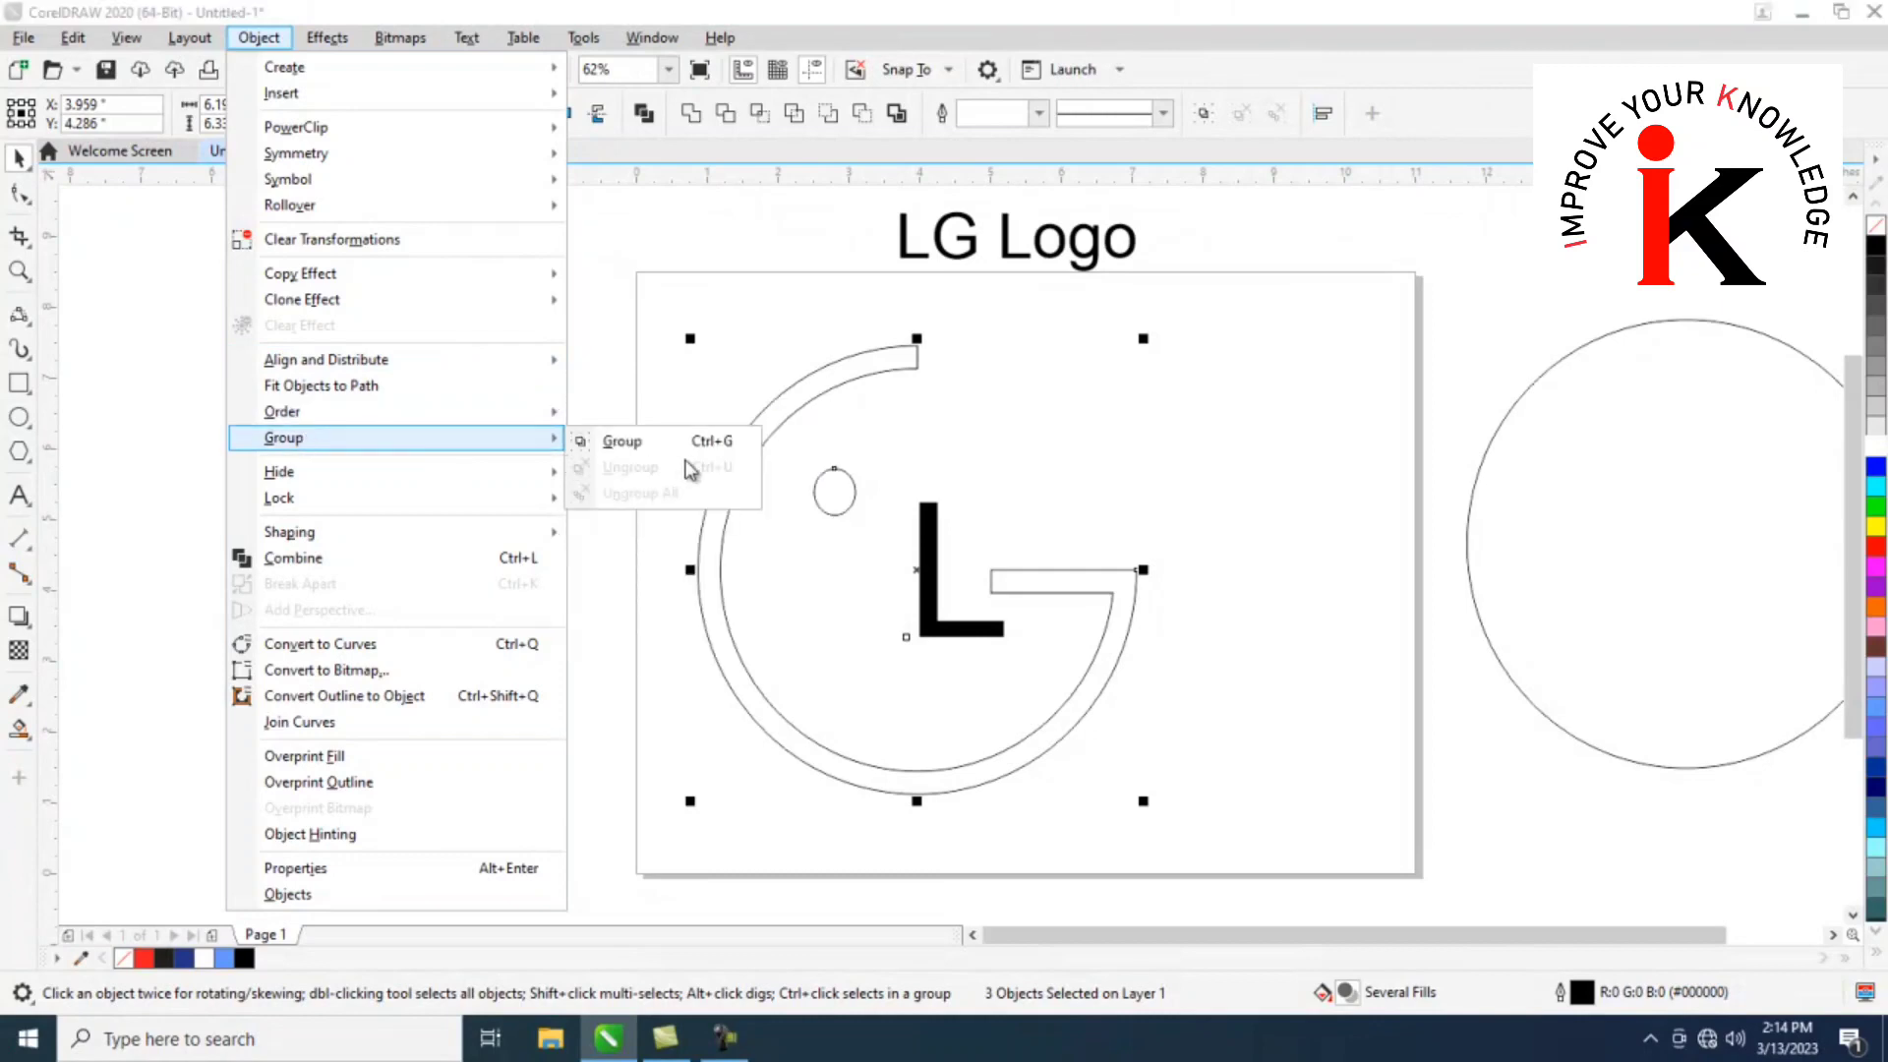
{"action": "left_click", "coordinate": [684, 445]}
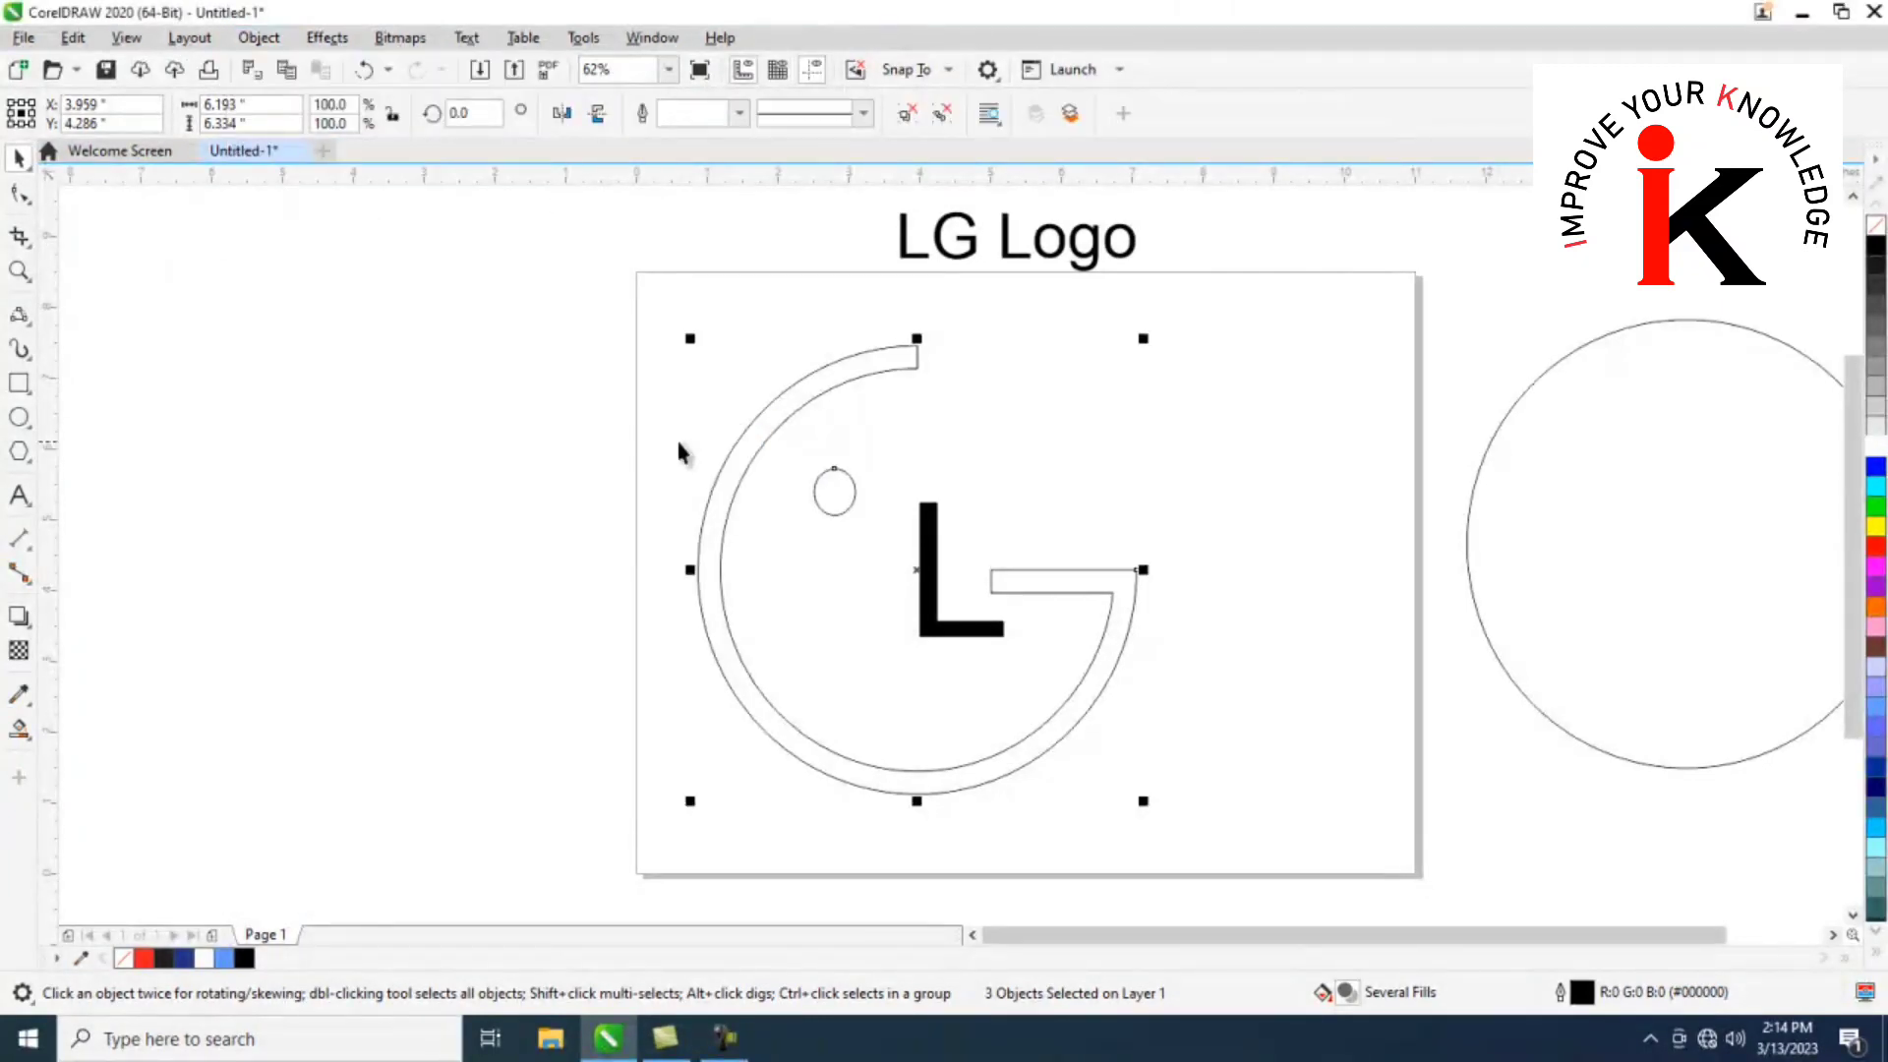
Move the spare large circle from beside the page so that it is centered on the G
{"action": "left_click", "coordinate": [1673, 553]}
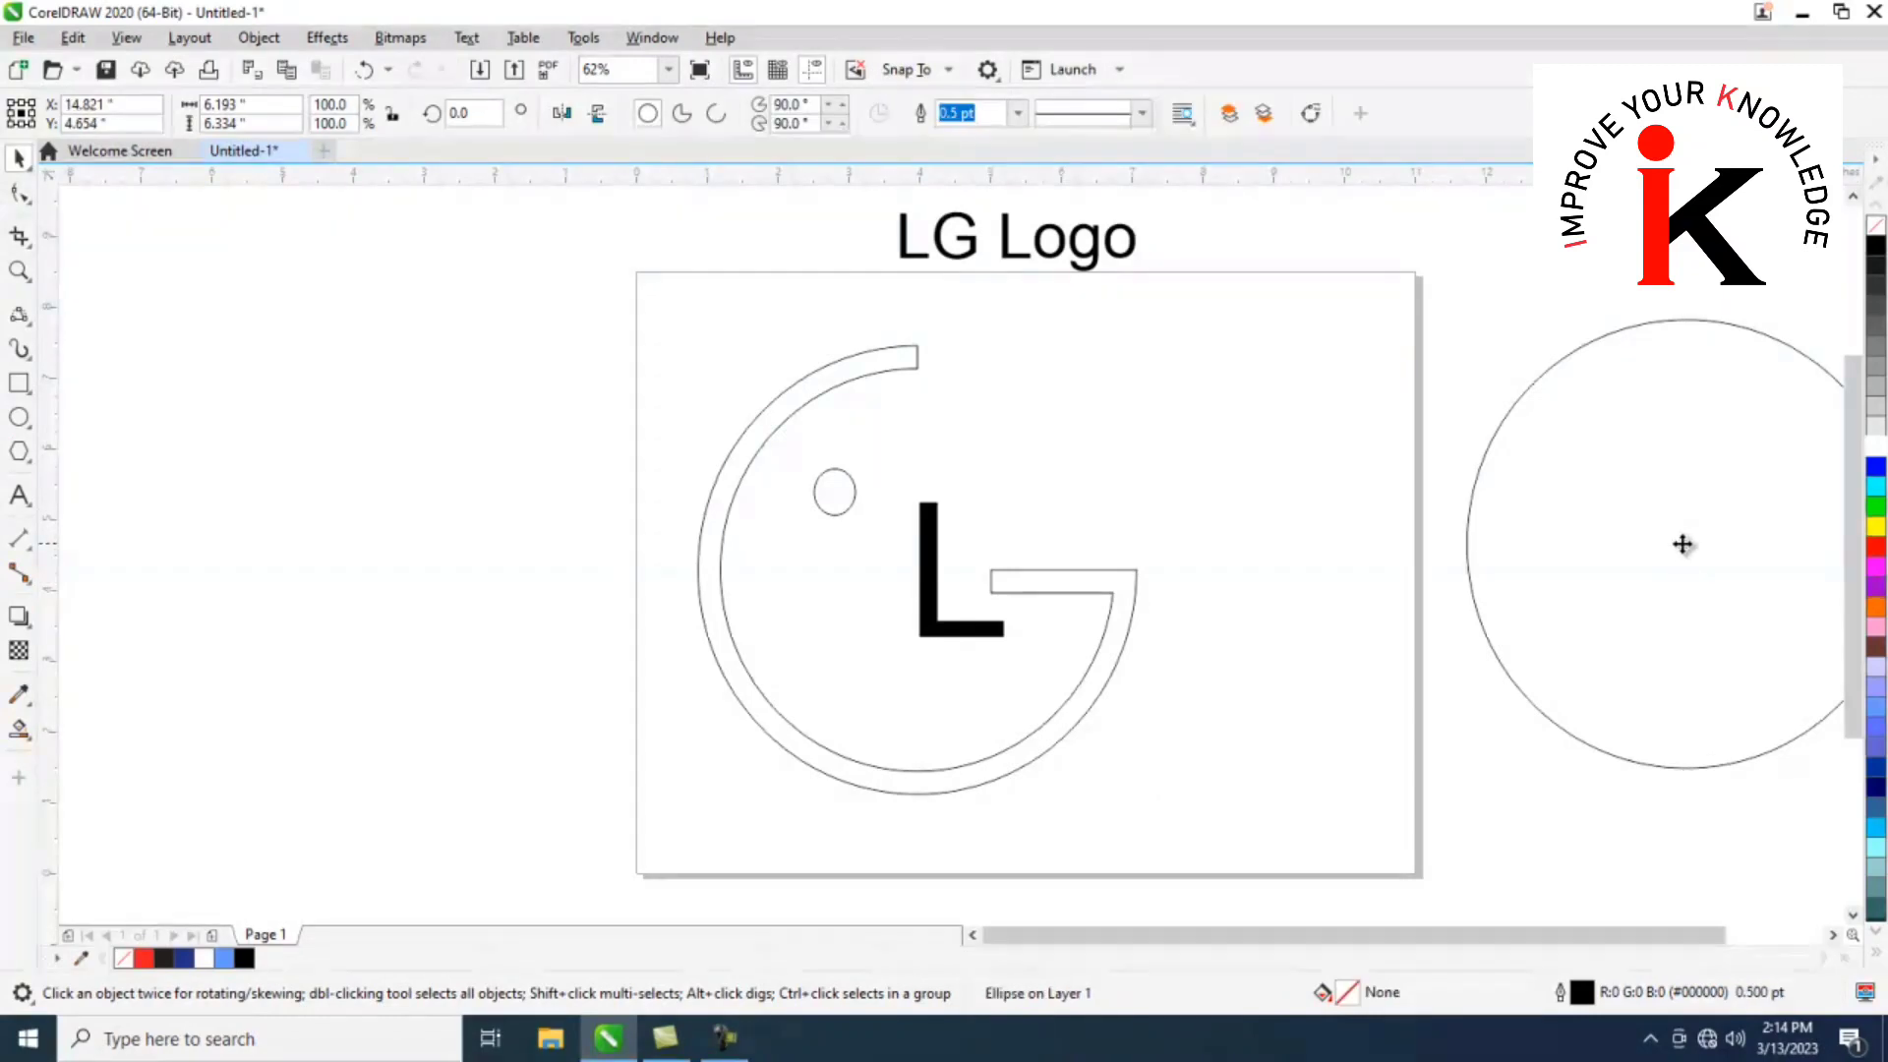
{"action": "left_click_drag", "start_coordinate": [1683, 544], "coordinate": [915, 568]}
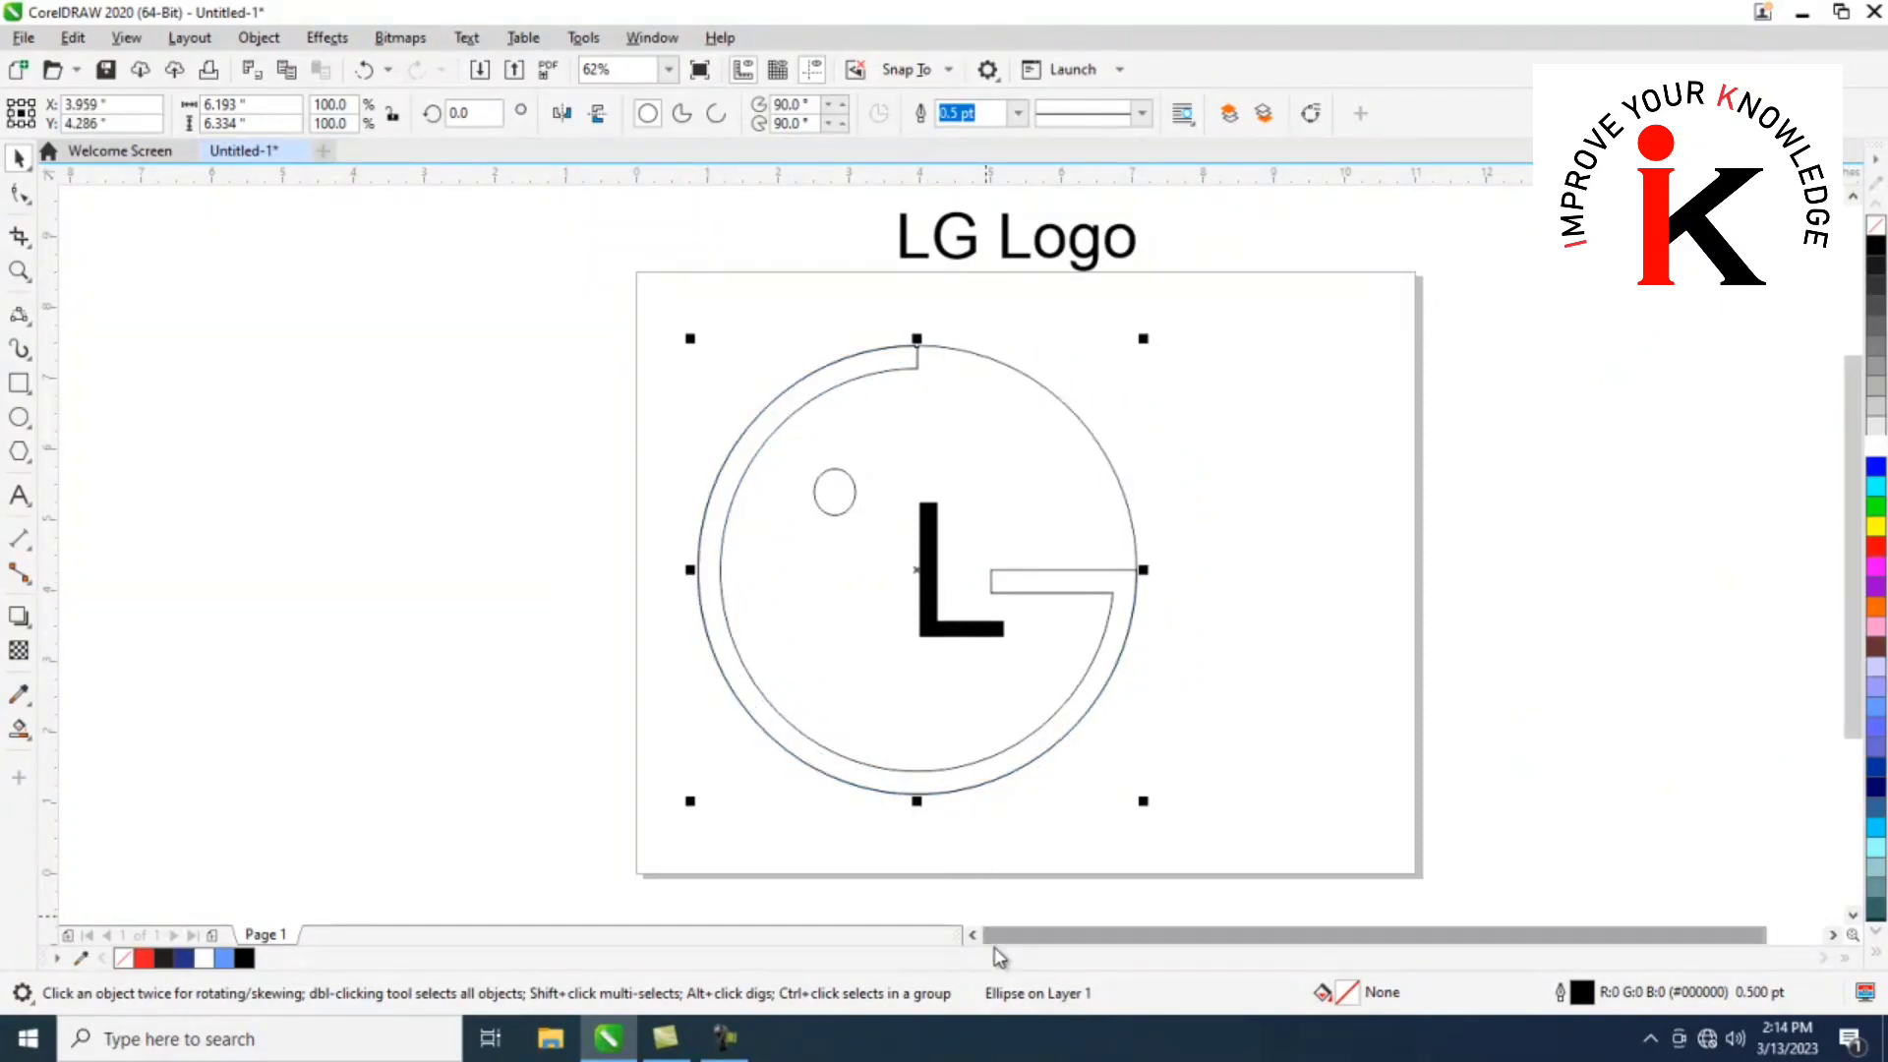
{"action": "left_click", "coordinate": [725, 1037]}
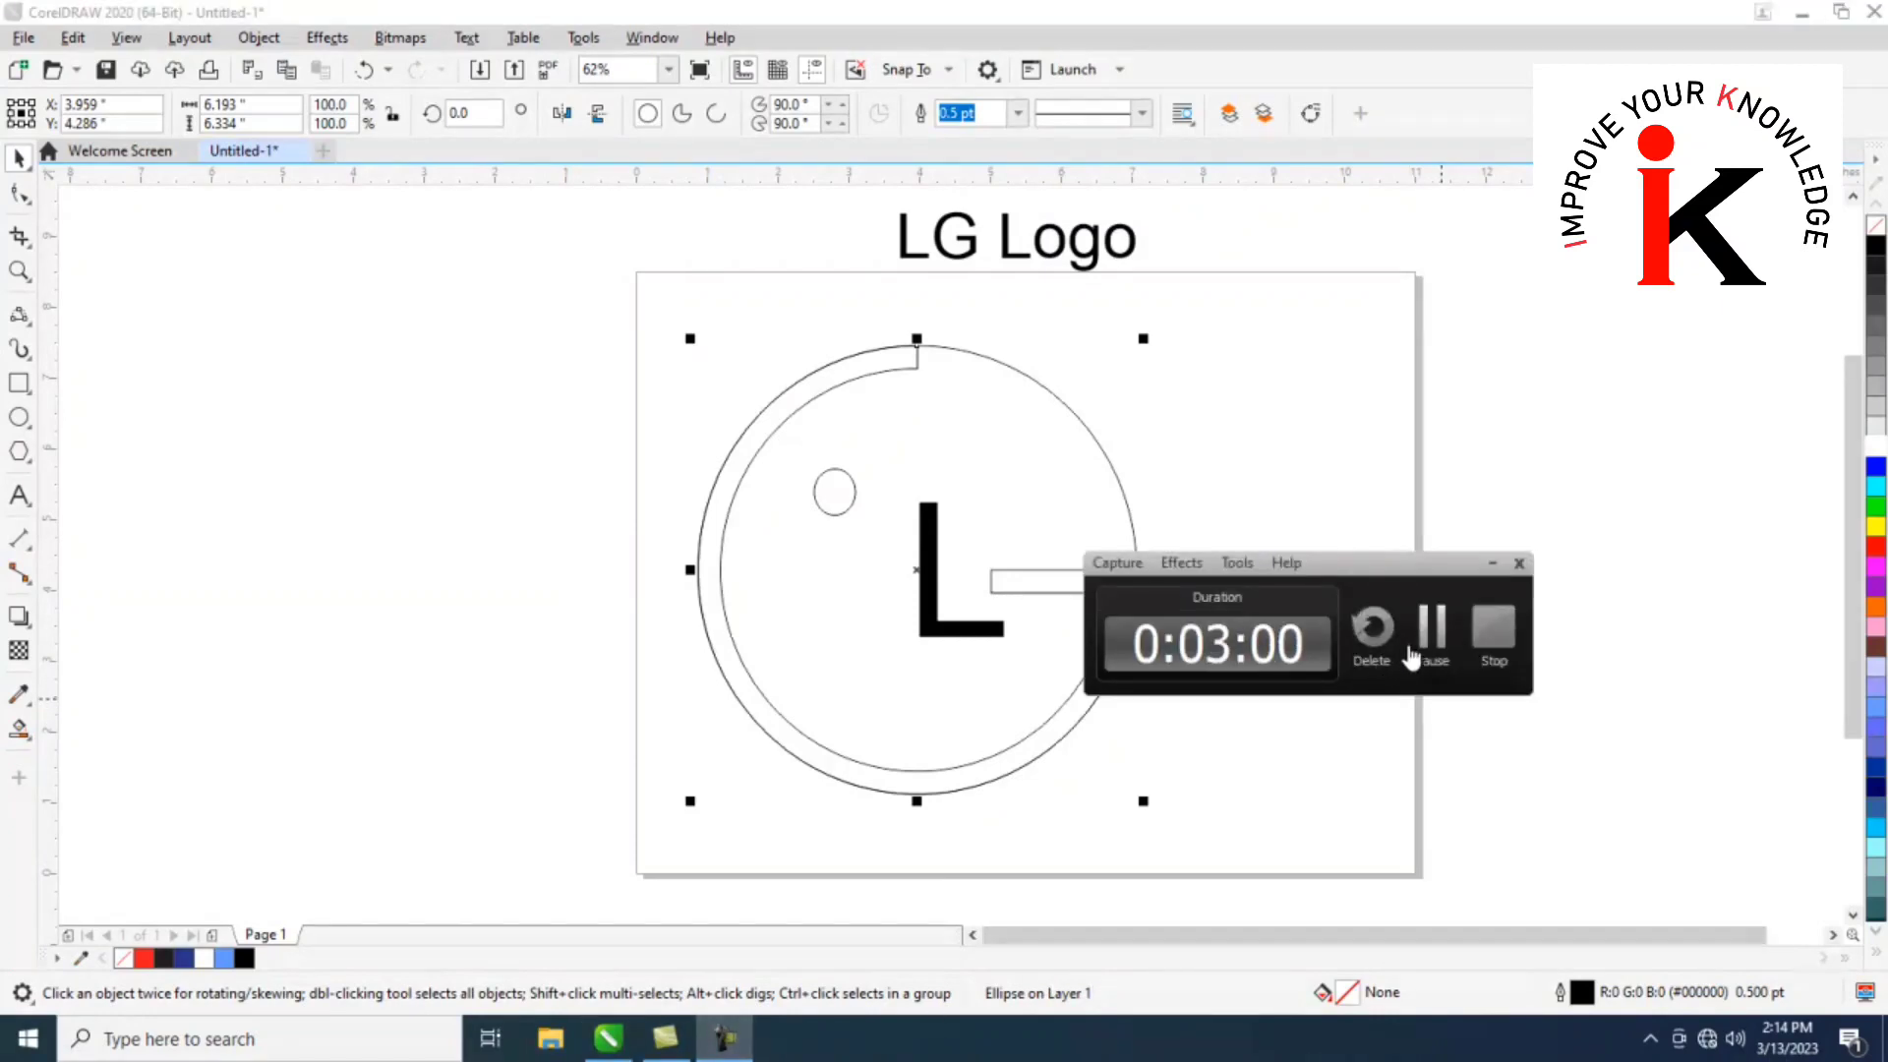
{"action": "left_click", "coordinate": [1428, 634]}
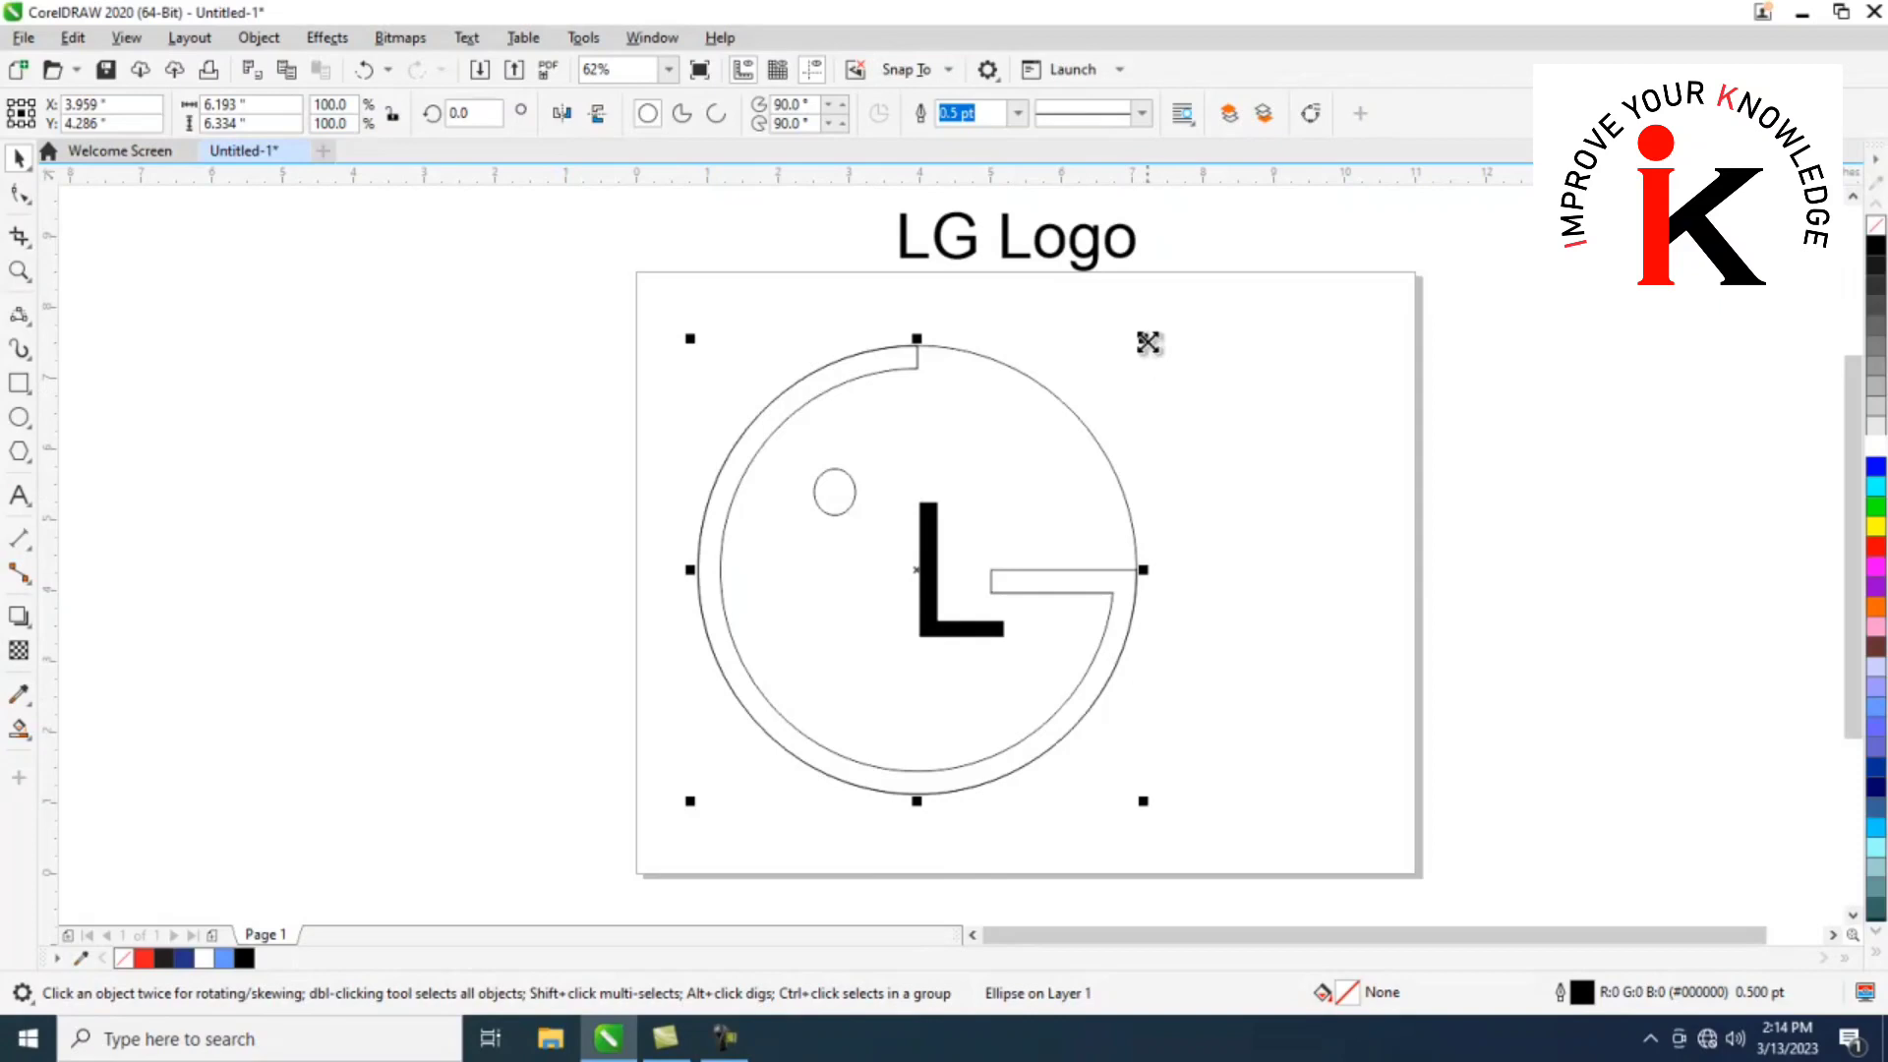
Enlarge the circle from its center to about 6.70 by 6.85 inches and give it a uniform fill of #C70851
{"action": "left_click_drag", "start_coordinate": [1143, 338], "coordinate": [1180, 321]}
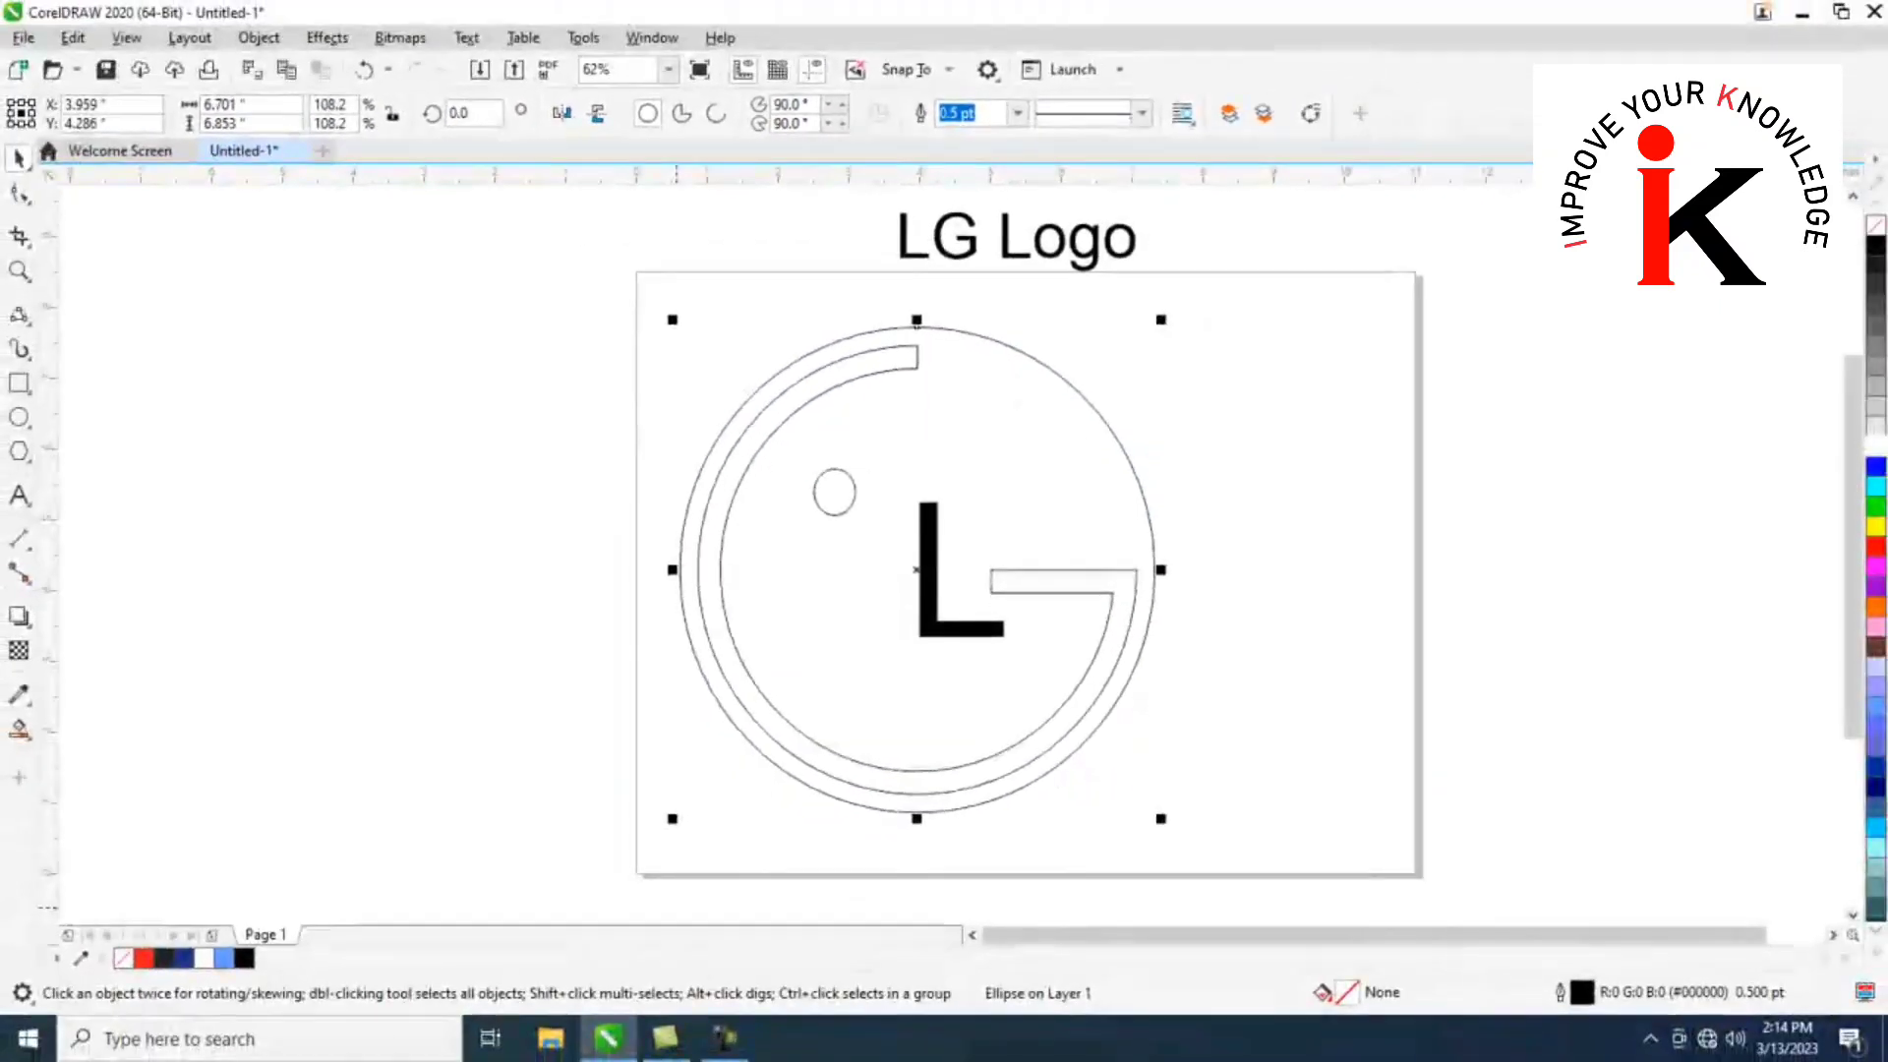
{"action": "double_click", "coordinate": [1344, 995]}
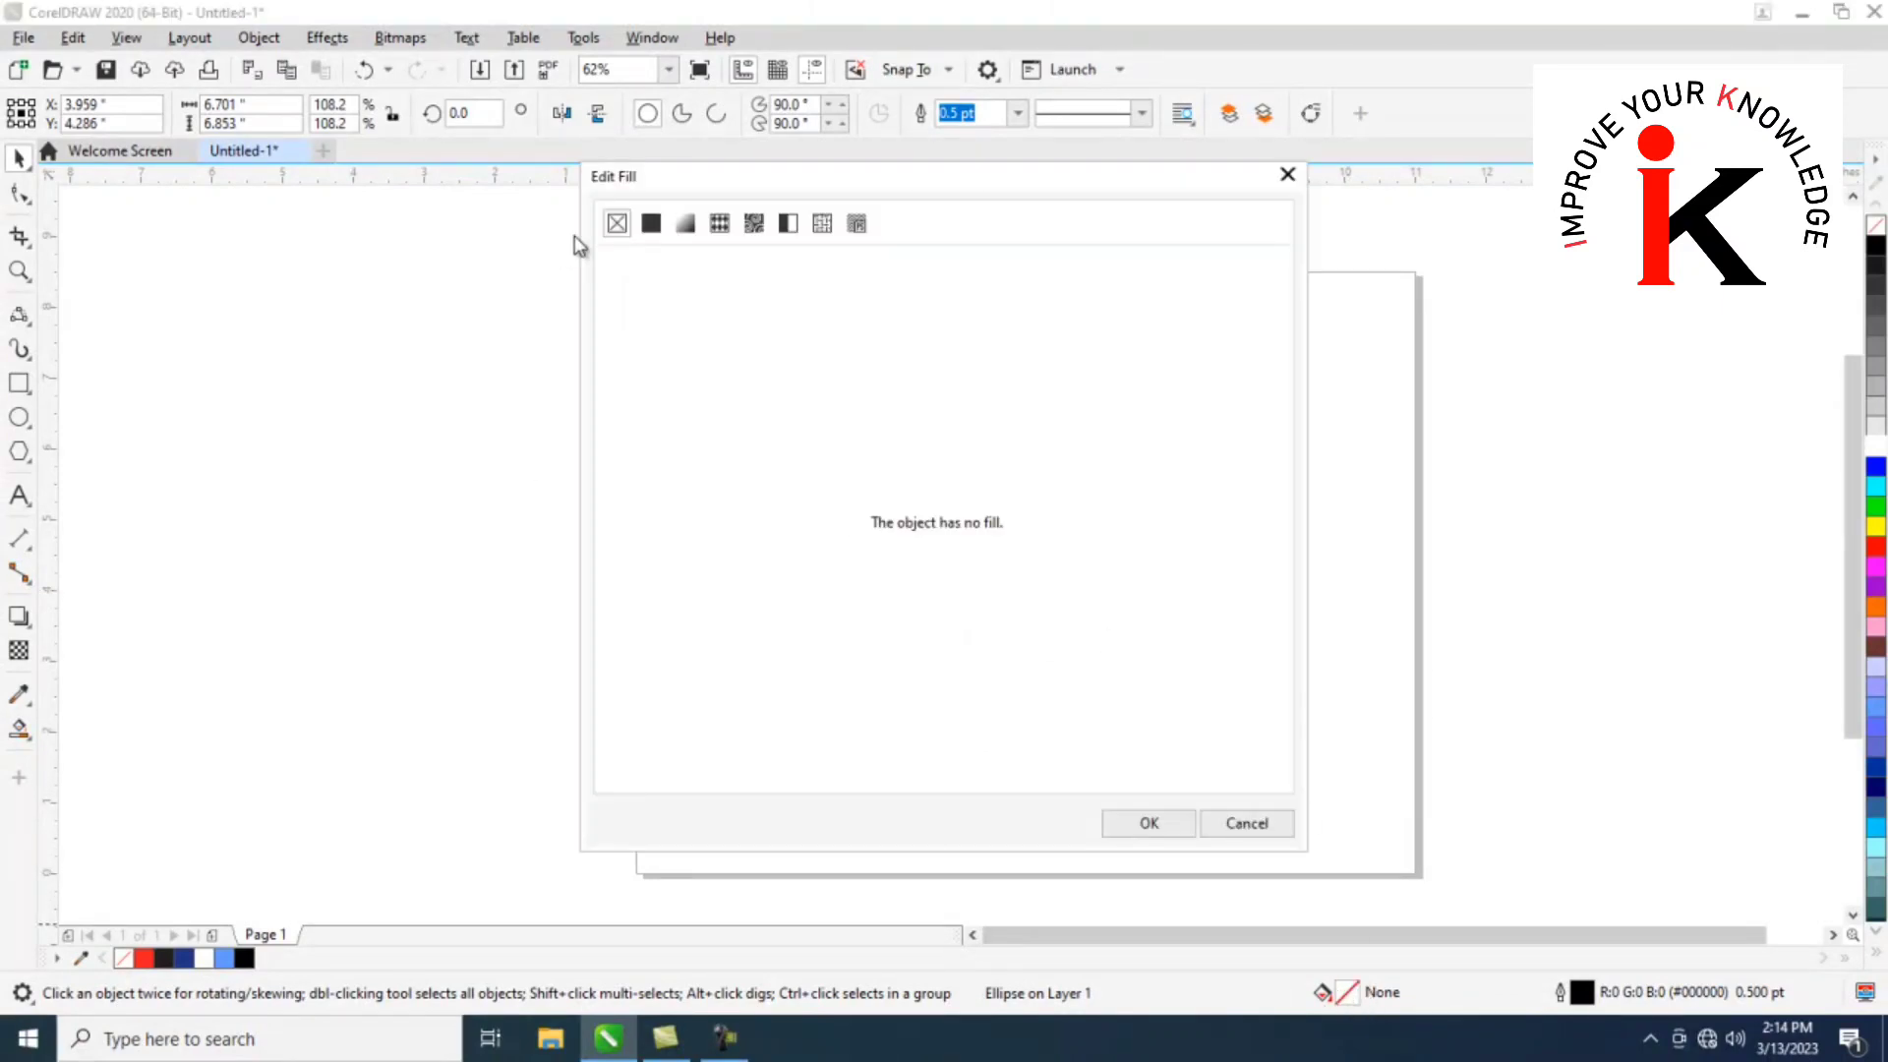
{"action": "left_click", "coordinate": [650, 224]}
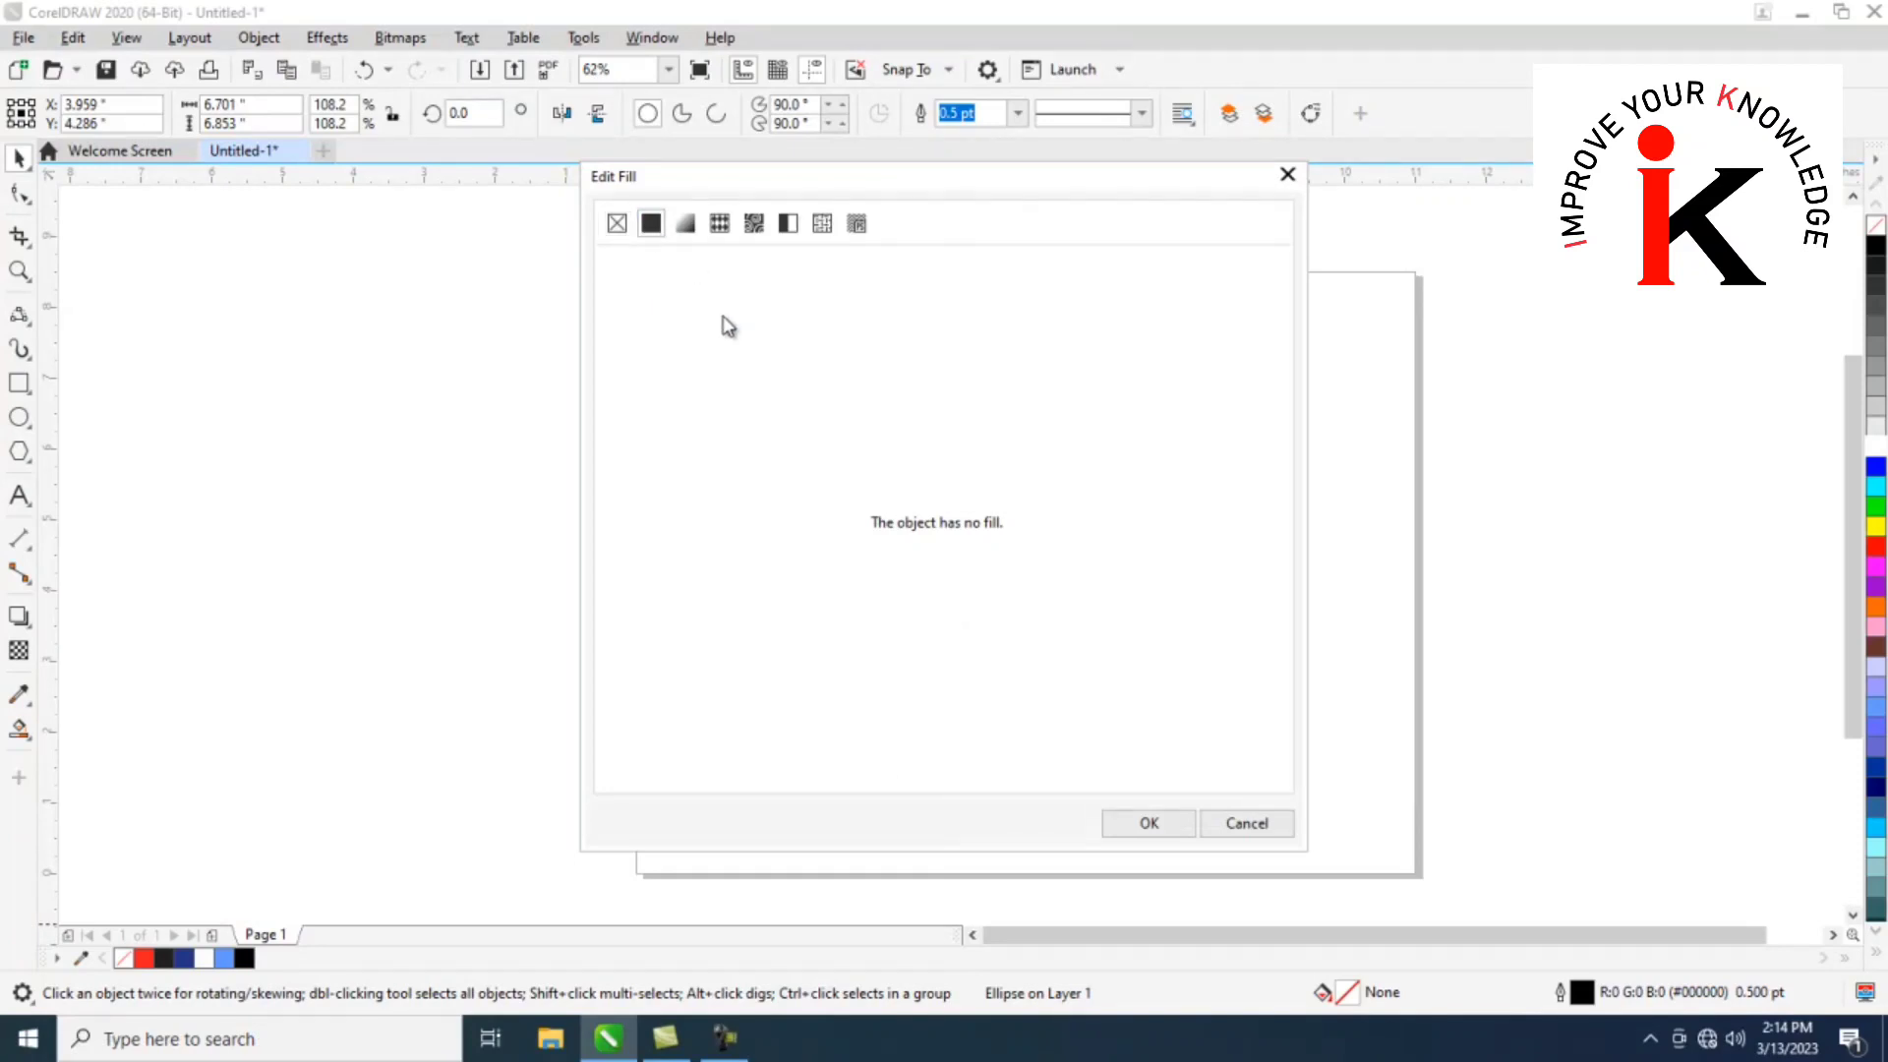
{"action": "left_click_drag", "start_coordinate": [1010, 548], "coordinate": [891, 544]}
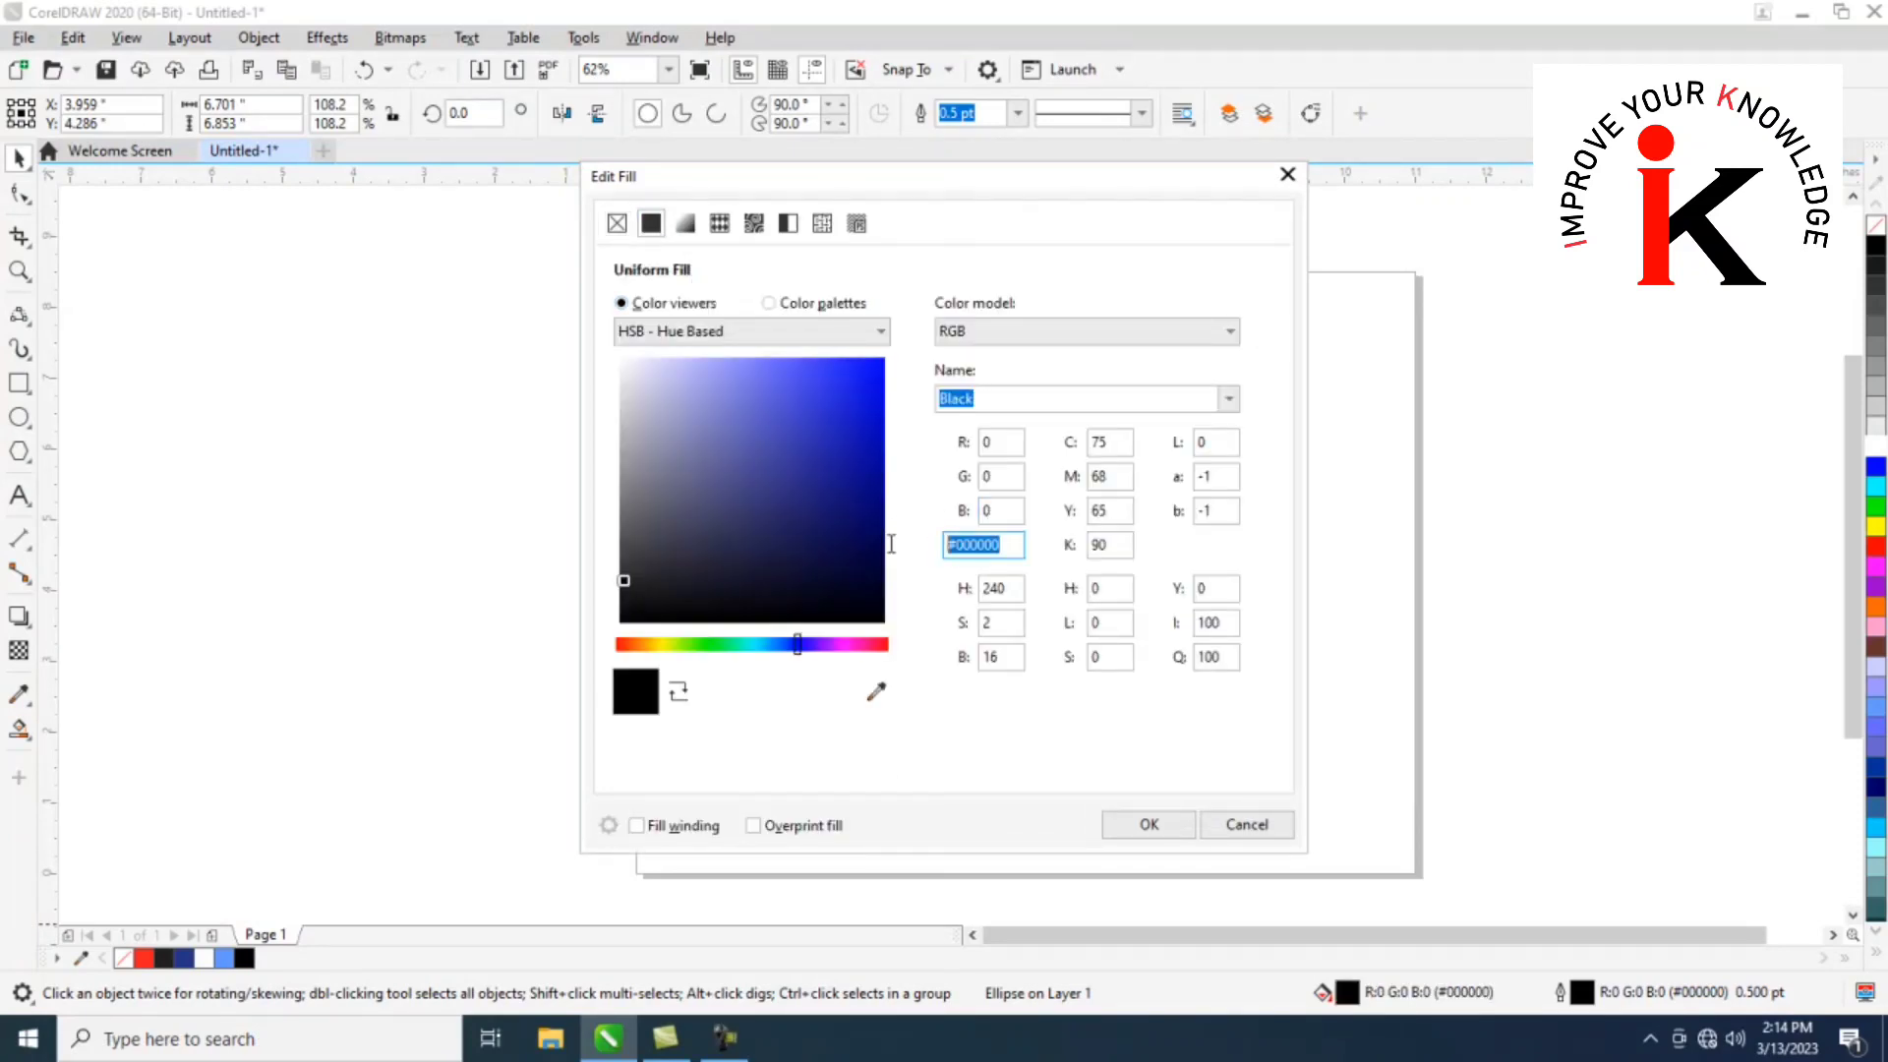
{"action": "type", "text": "#C70851"}
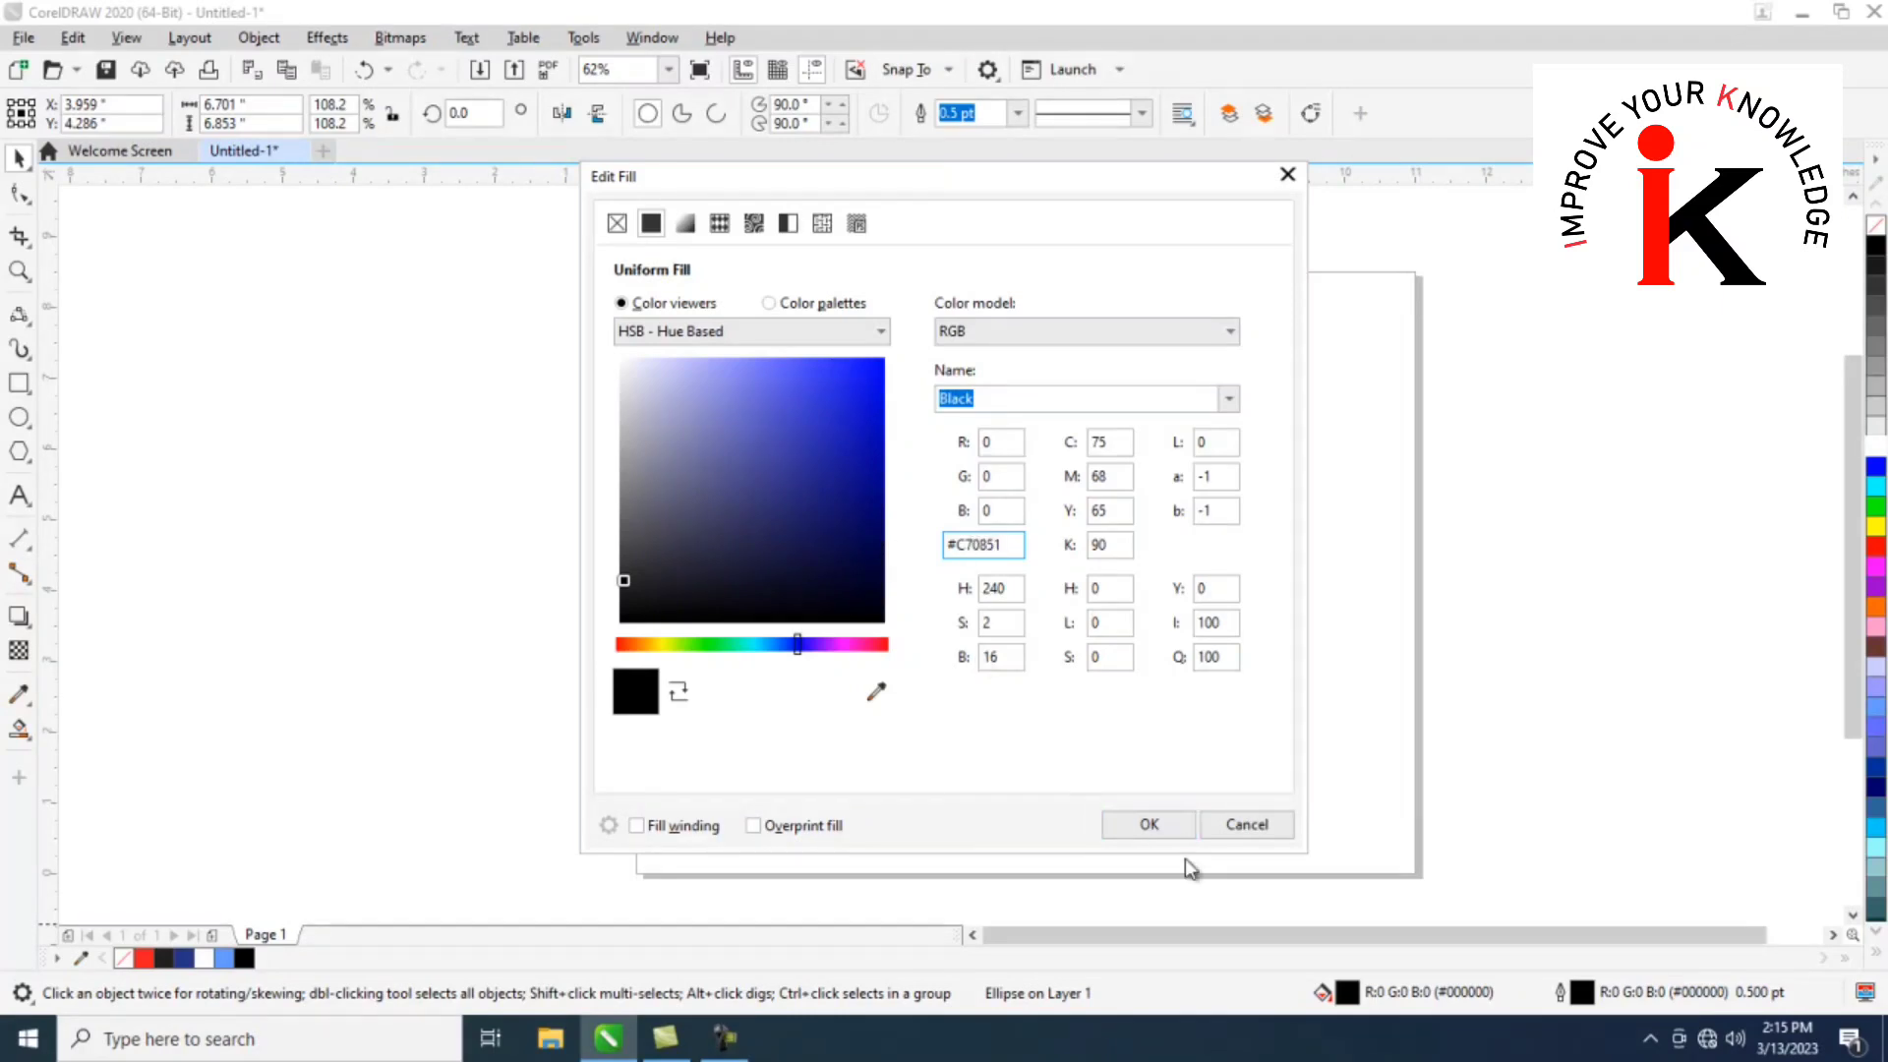
{"action": "left_click", "coordinate": [1178, 831]}
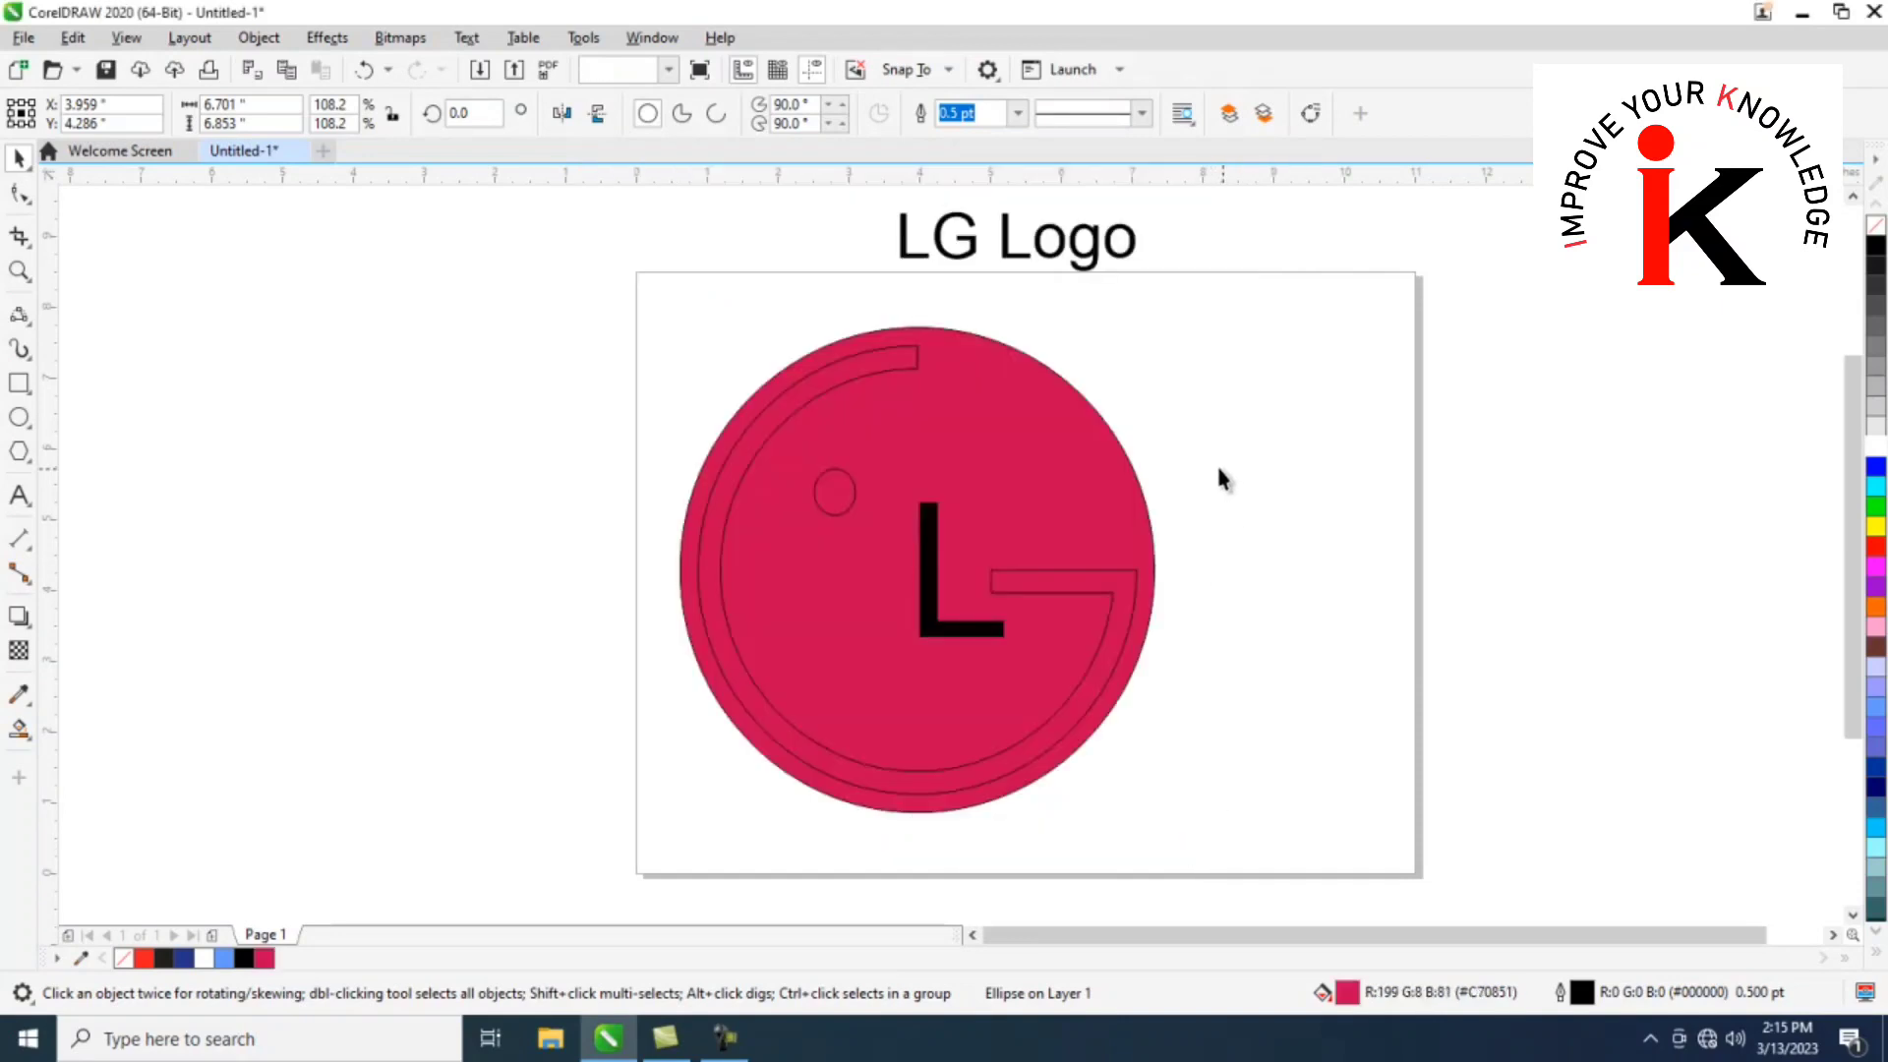
Give the group of G, L and small ellipse a uniform white fill, #FFFFFF
{"action": "left_click", "coordinate": [902, 363]}
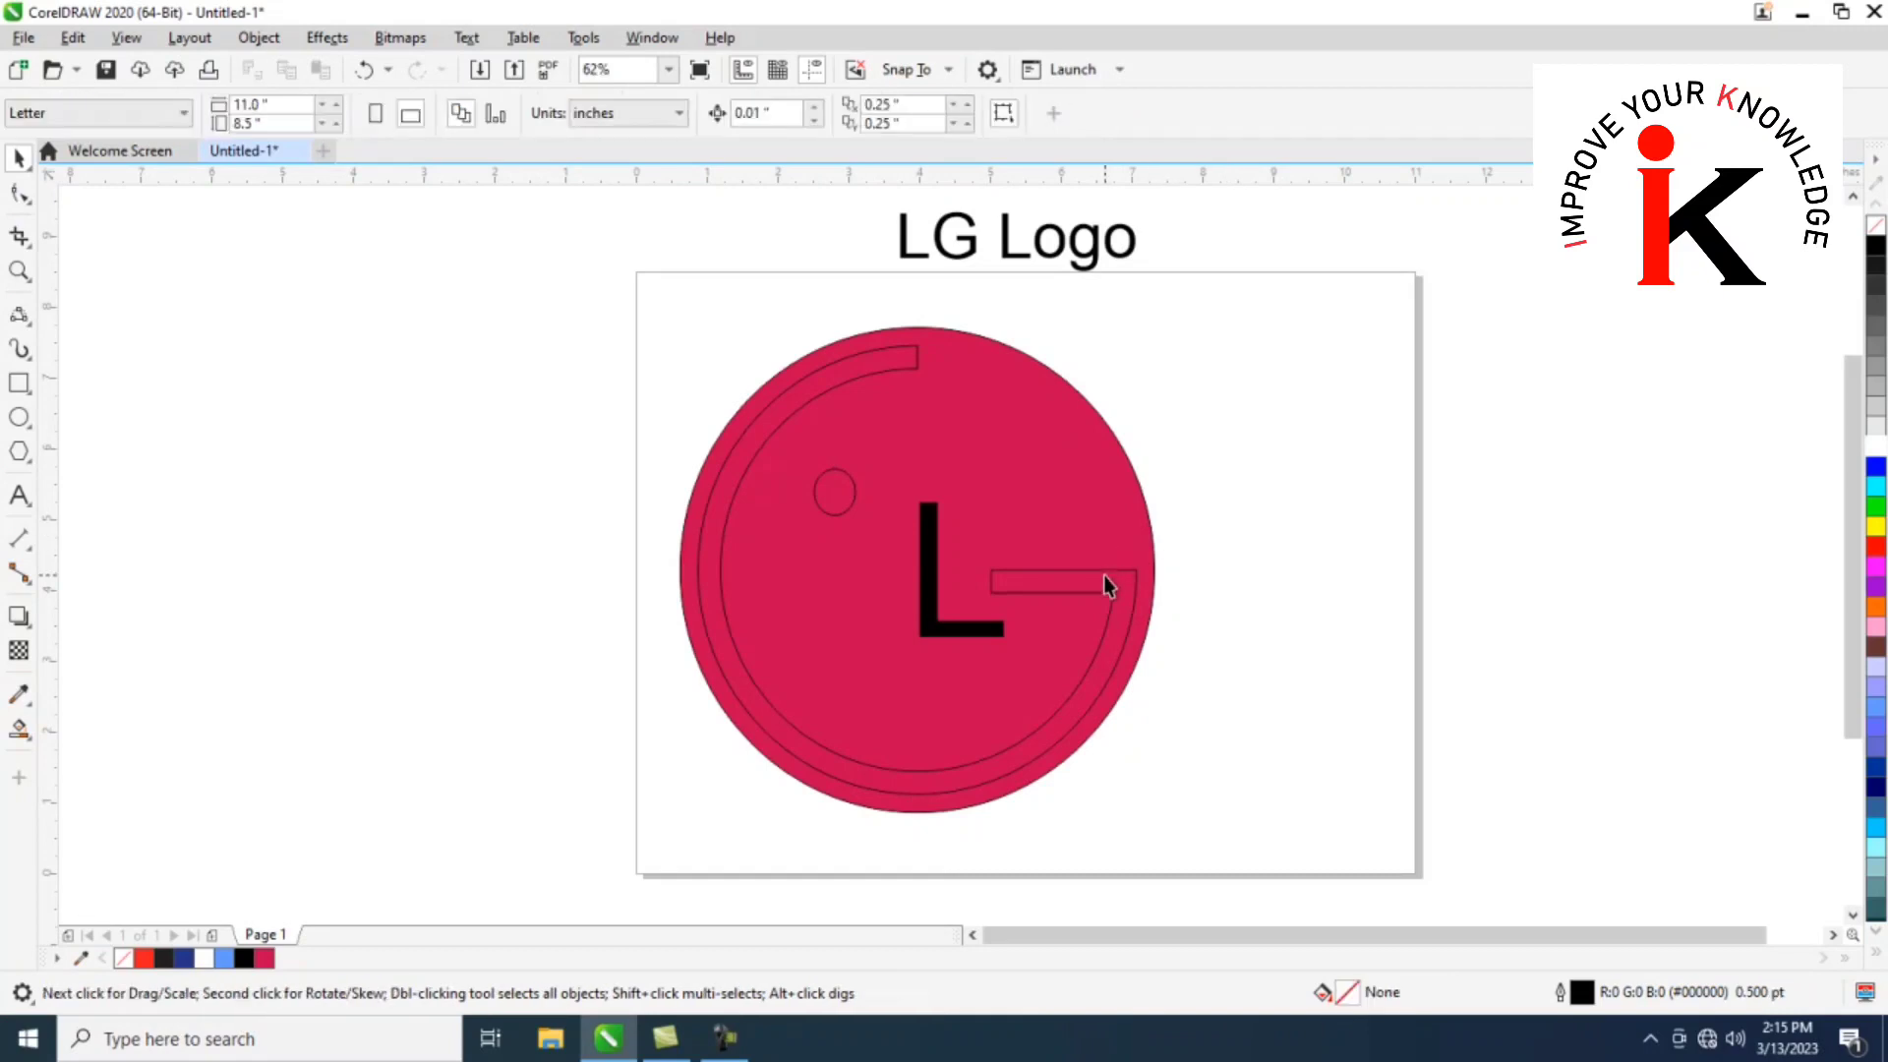
{"action": "double_click", "coordinate": [1346, 992]}
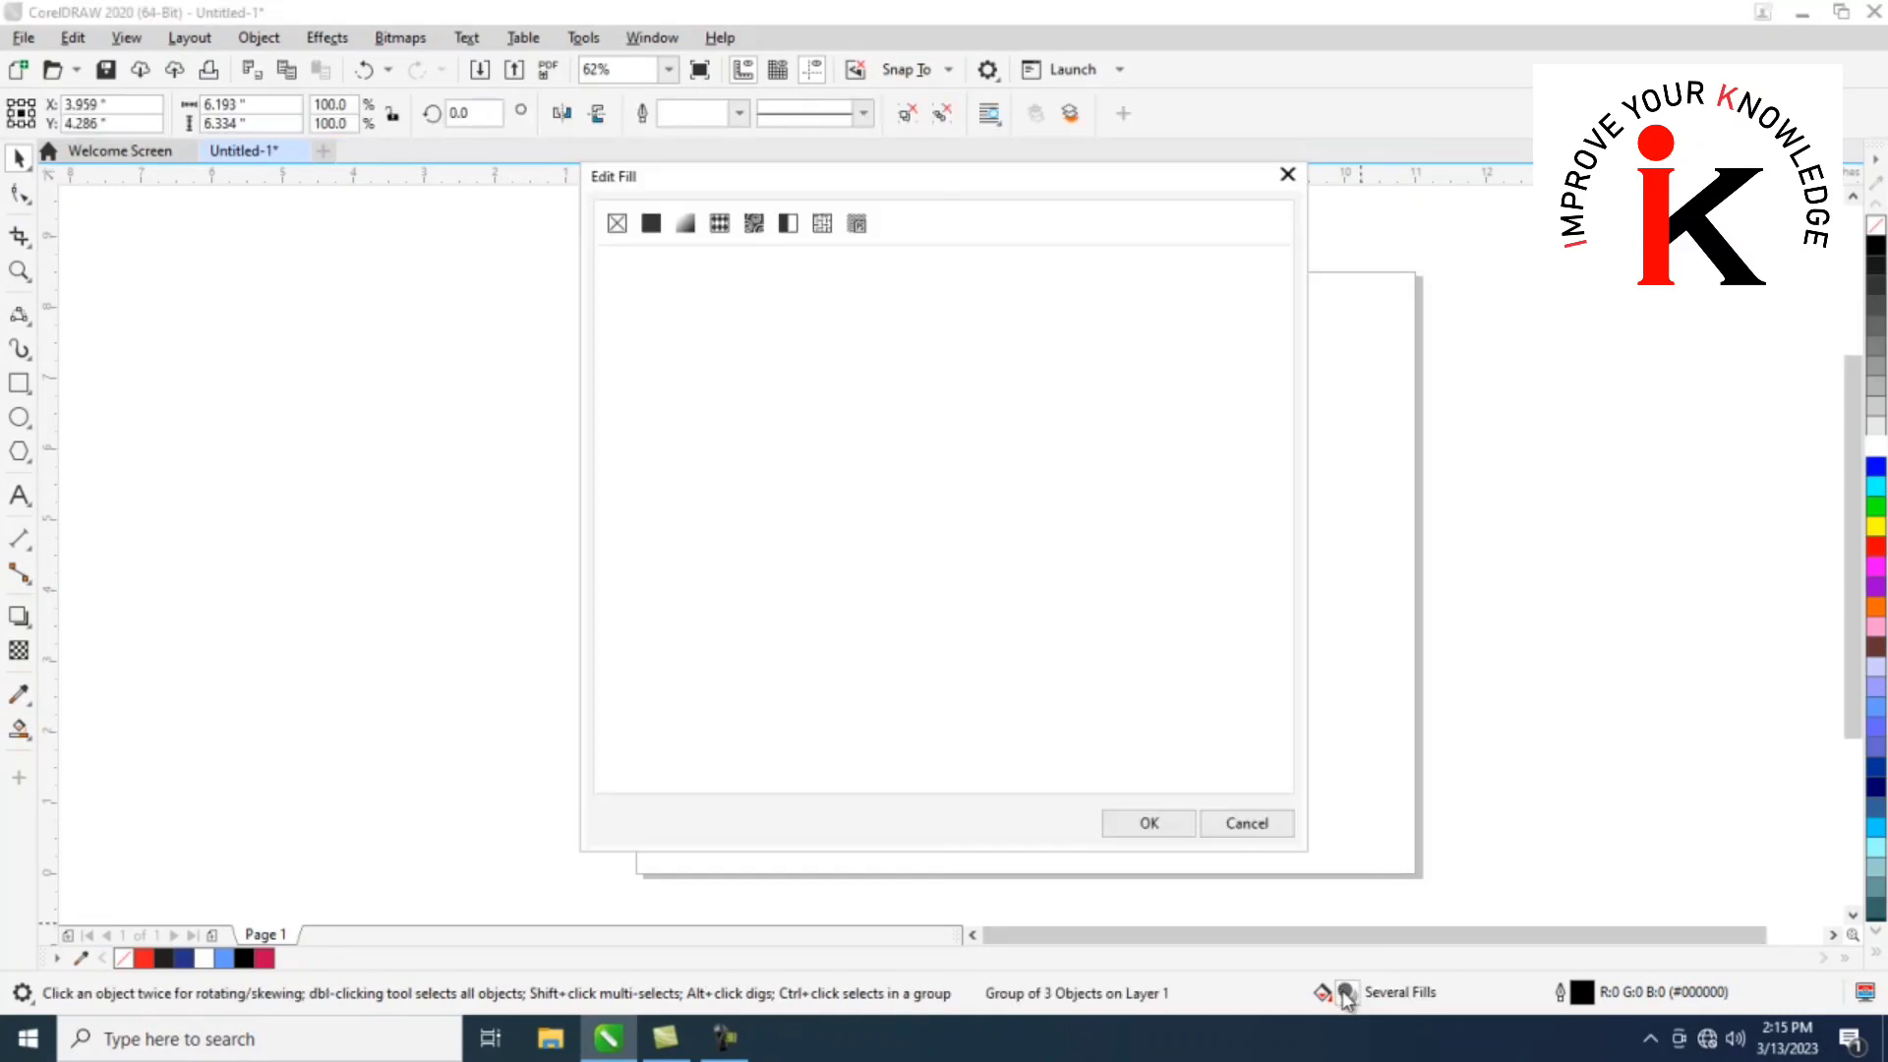
{"action": "left_click", "coordinate": [650, 224]}
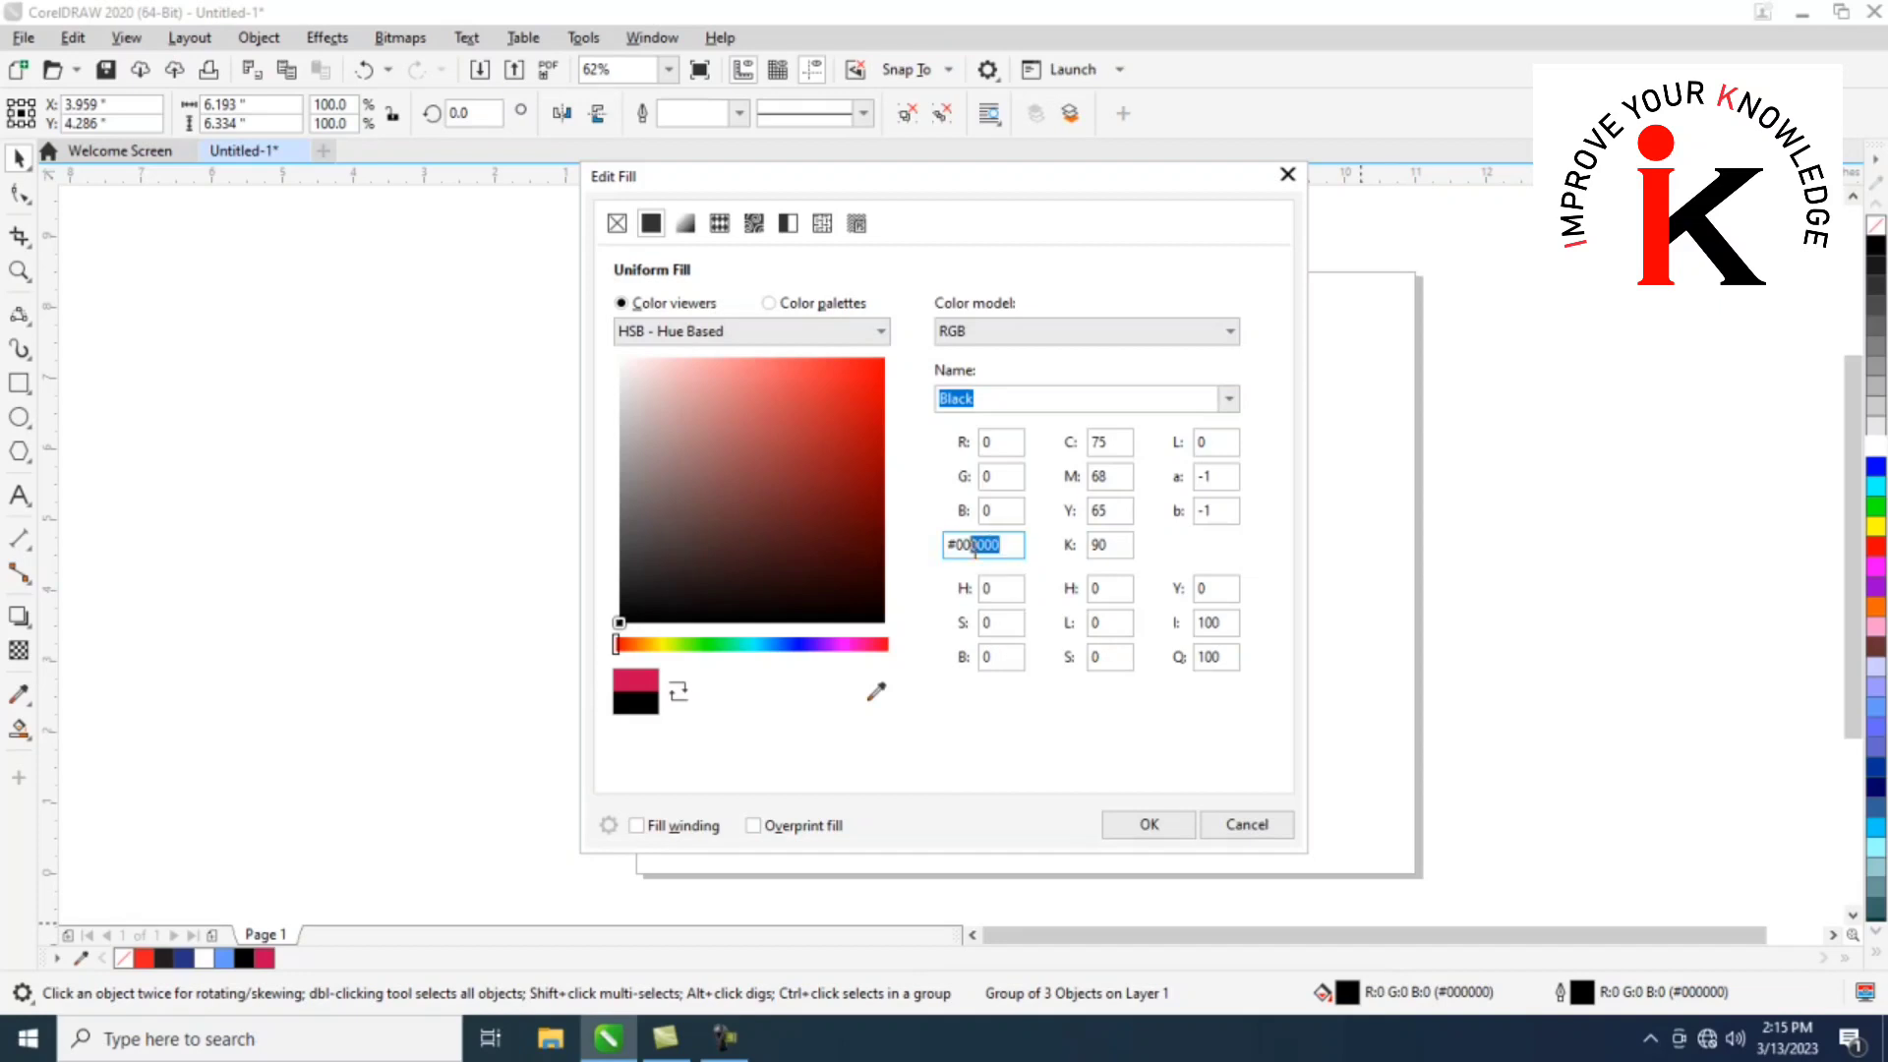
{"action": "type", "text": "FFFFFF"}
{"action": "left_click", "coordinate": [1157, 825]}
Group the filled background circle with the white letter group
{"action": "left_click_drag", "start_coordinate": [660, 297], "coordinate": [1194, 828]}
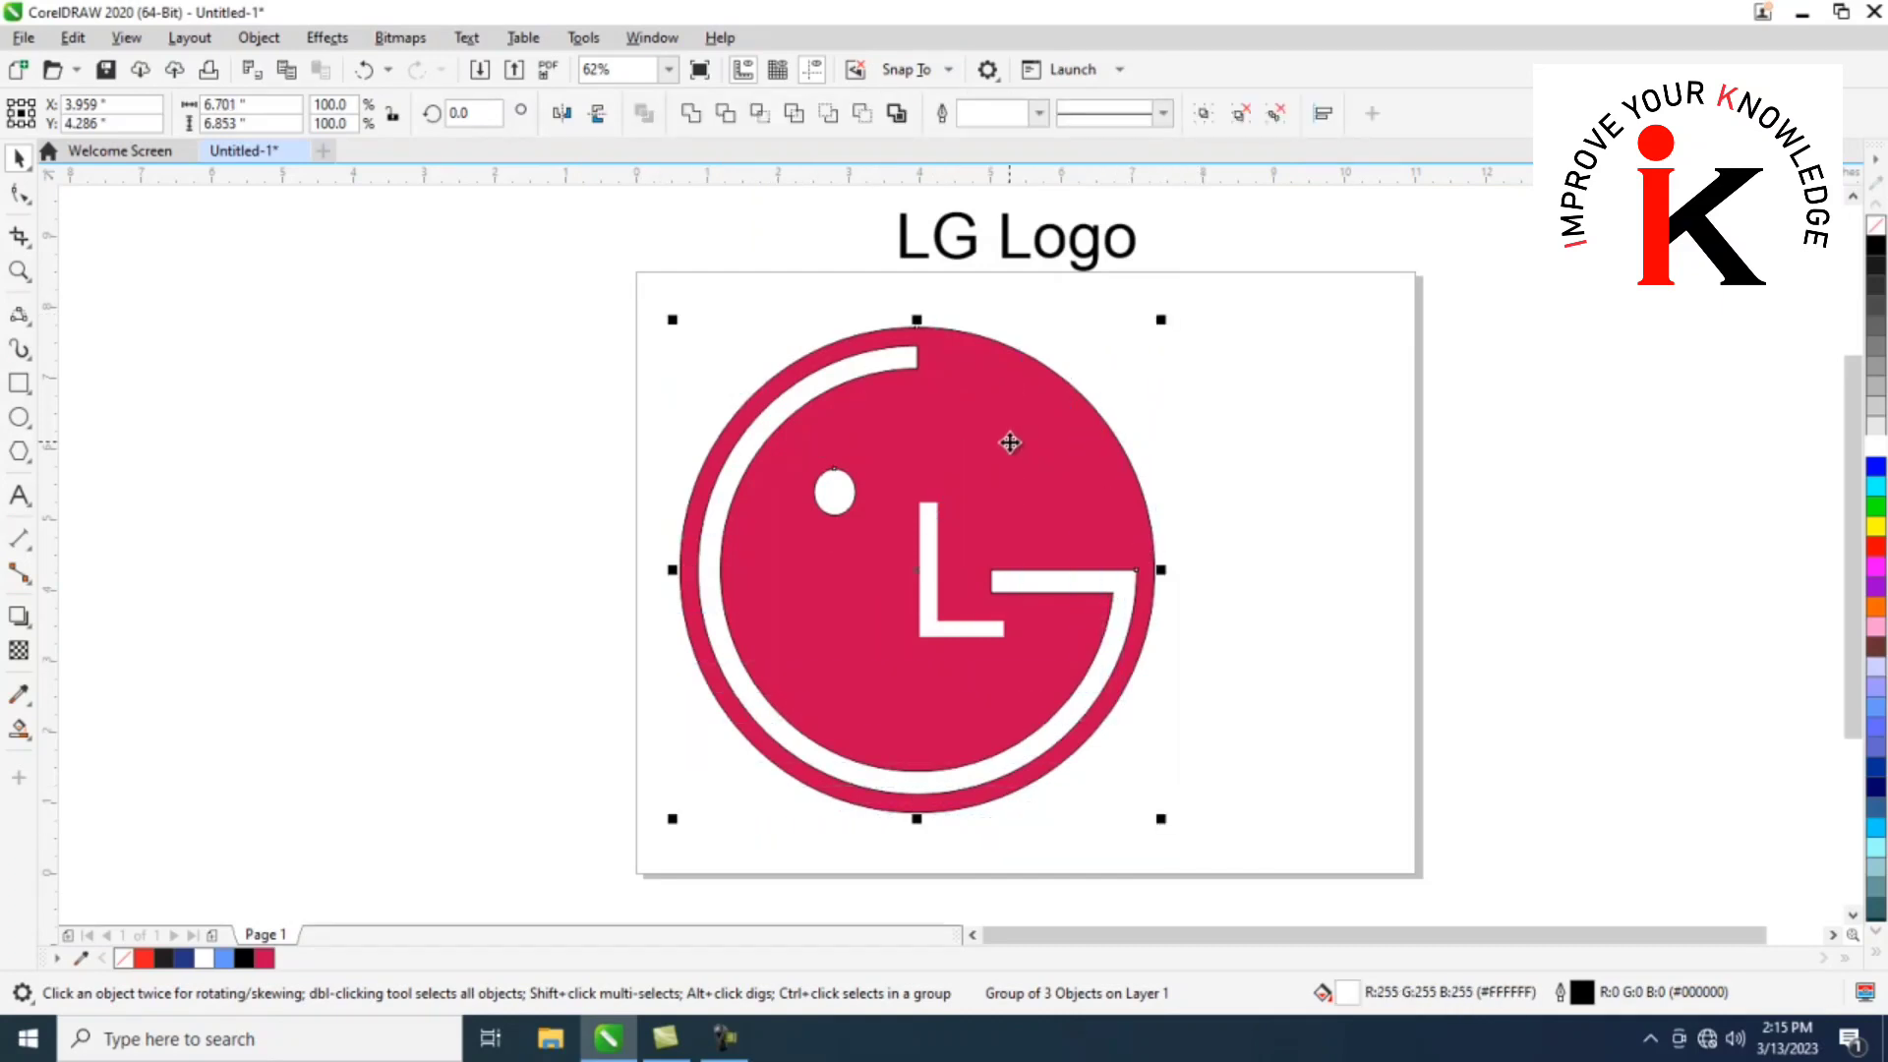
{"action": "key", "text": "ctrl+u"}
{"action": "left_click", "coordinate": [259, 37]}
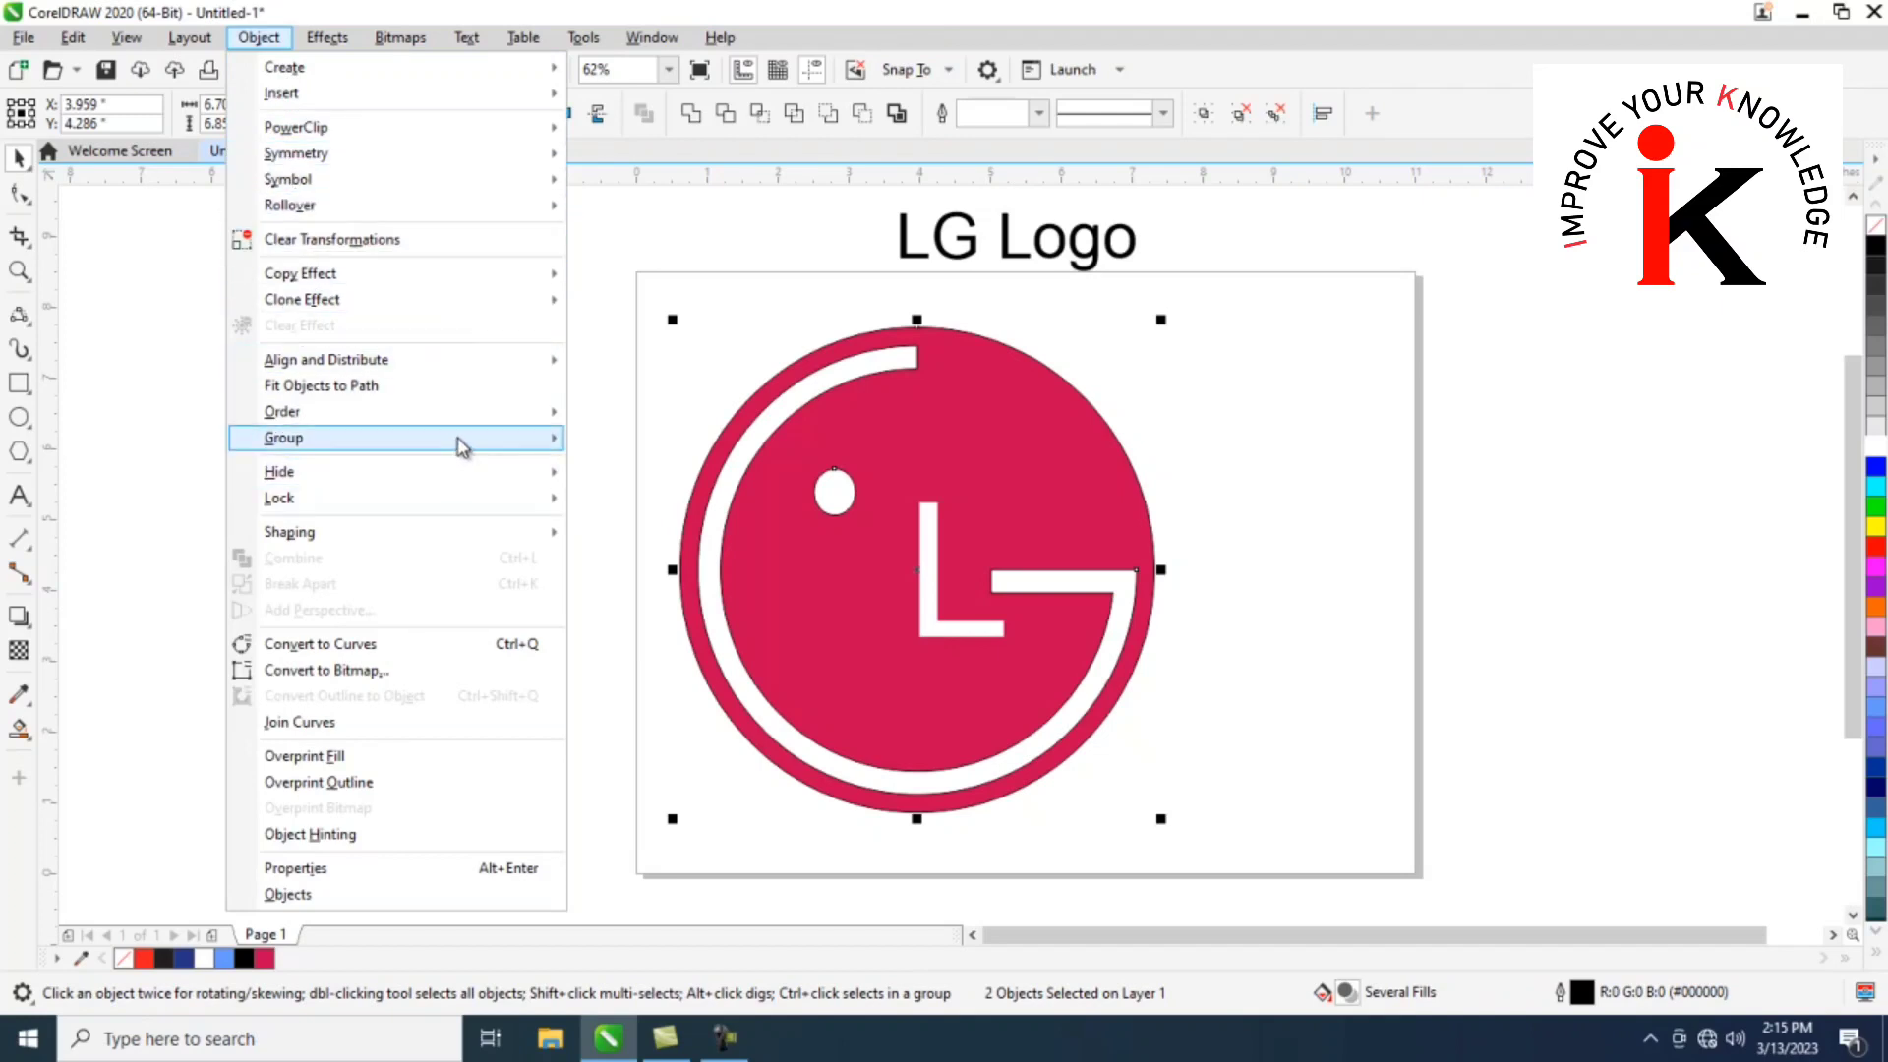
{"action": "mouse_move", "coordinate": [462, 438]}
{"action": "left_click", "coordinate": [649, 437]}
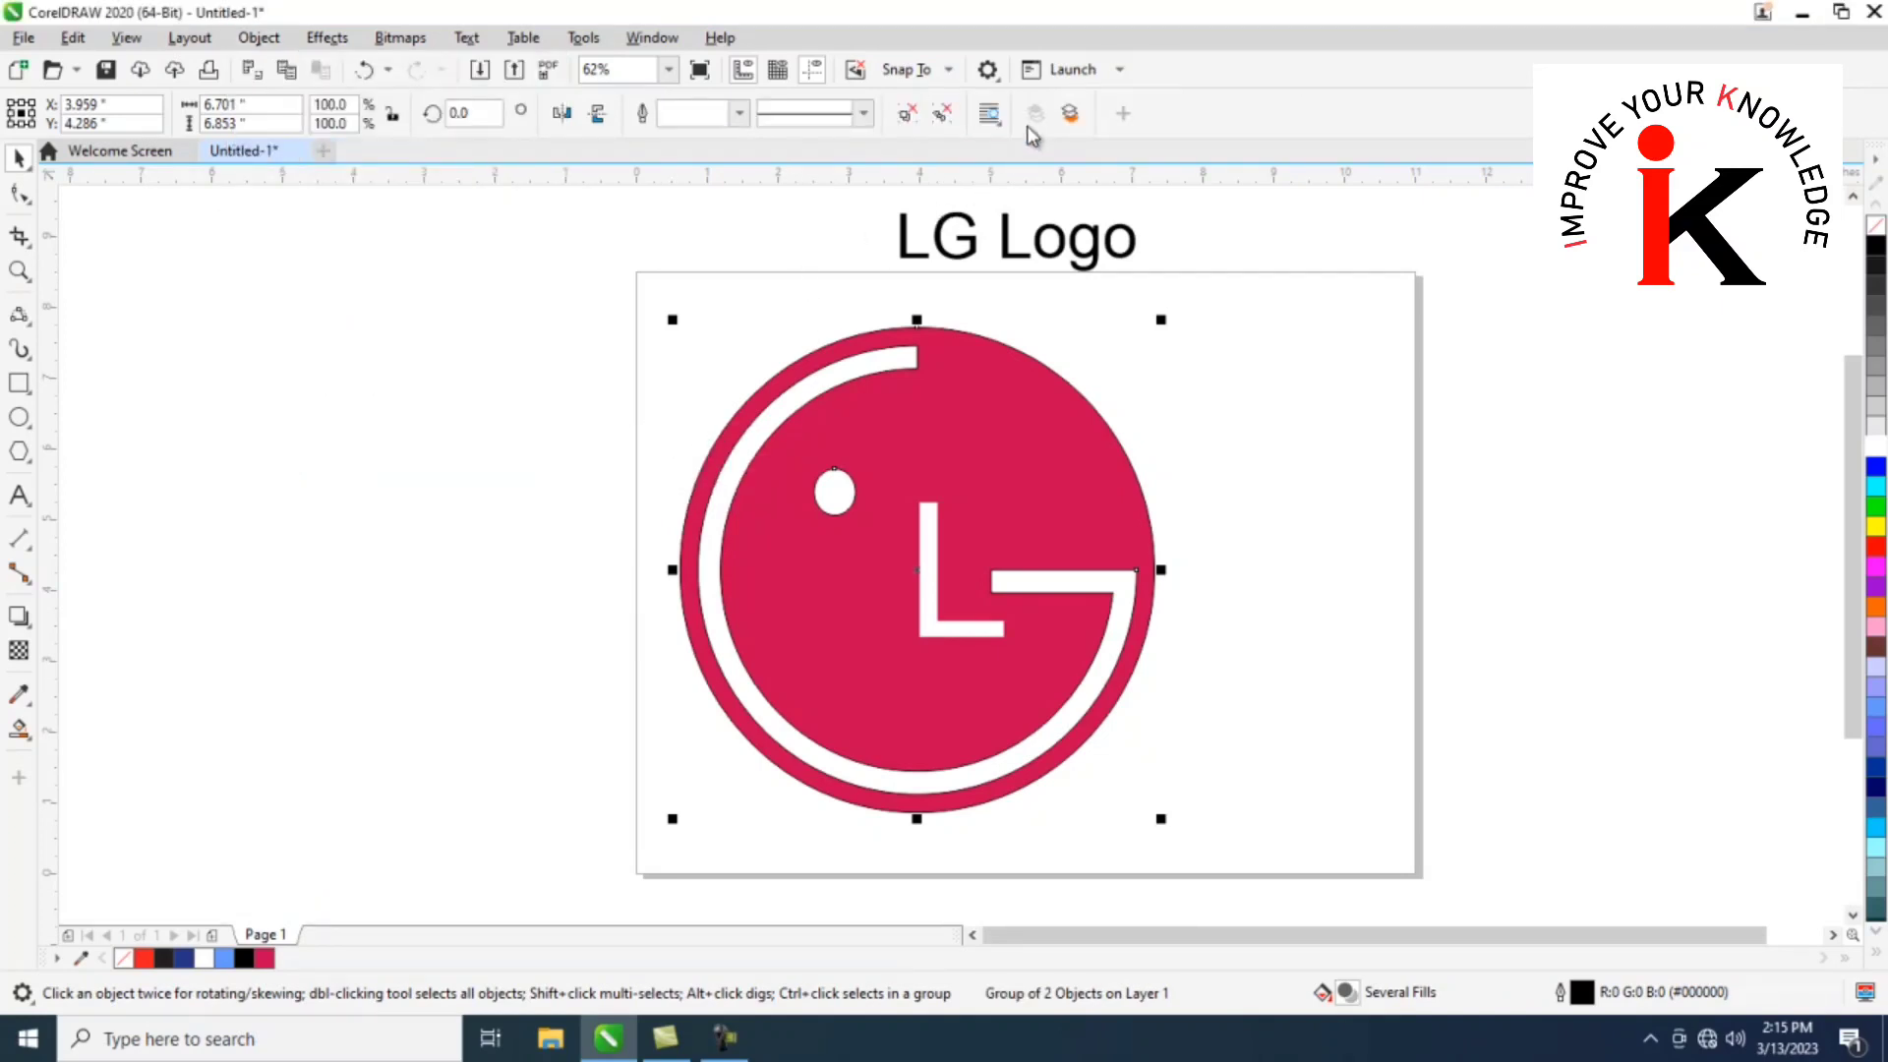
Set the grouped logo's outline width to None and move the logo right, toward the middle of the page
{"action": "left_click", "coordinate": [738, 114]}
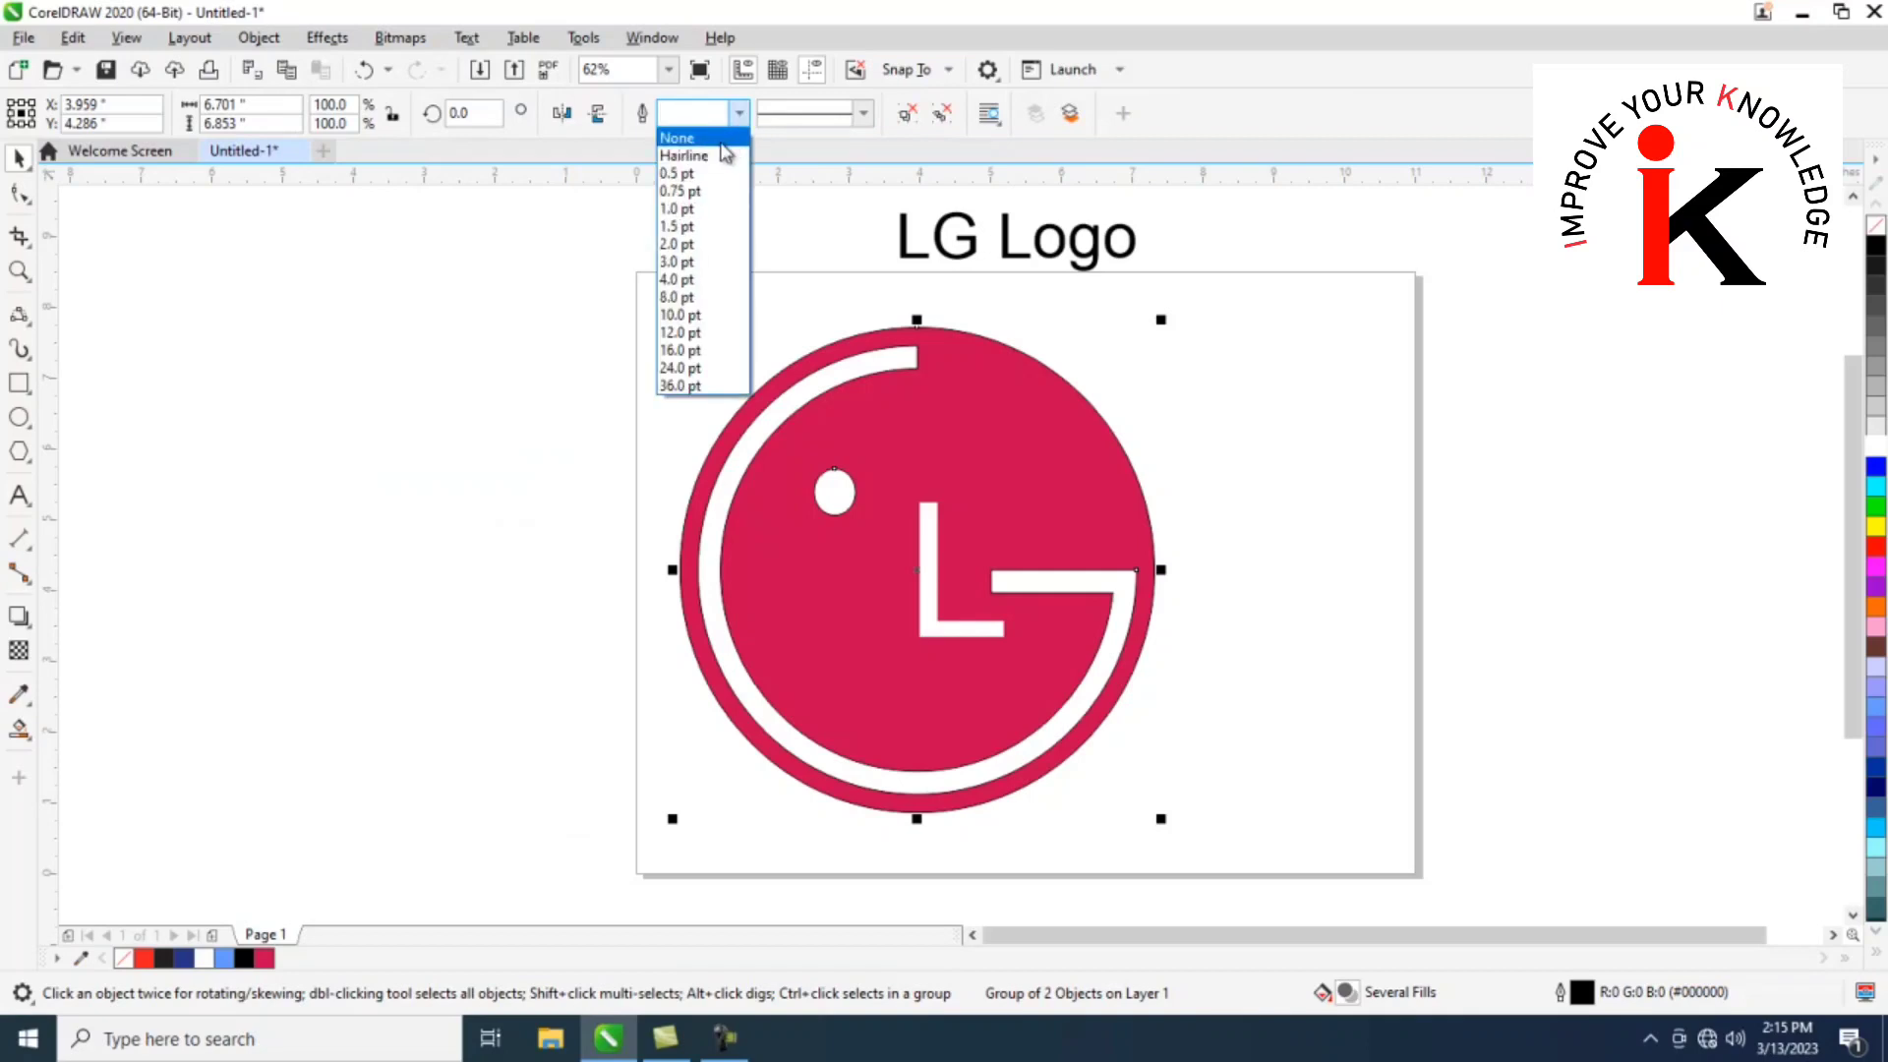
{"action": "left_click", "coordinate": [721, 144]}
{"action": "left_click_drag", "start_coordinate": [914, 559], "coordinate": [1012, 574]}
Show a full-screen preview of only the selected logo
{"action": "left_click", "coordinate": [126, 37]}
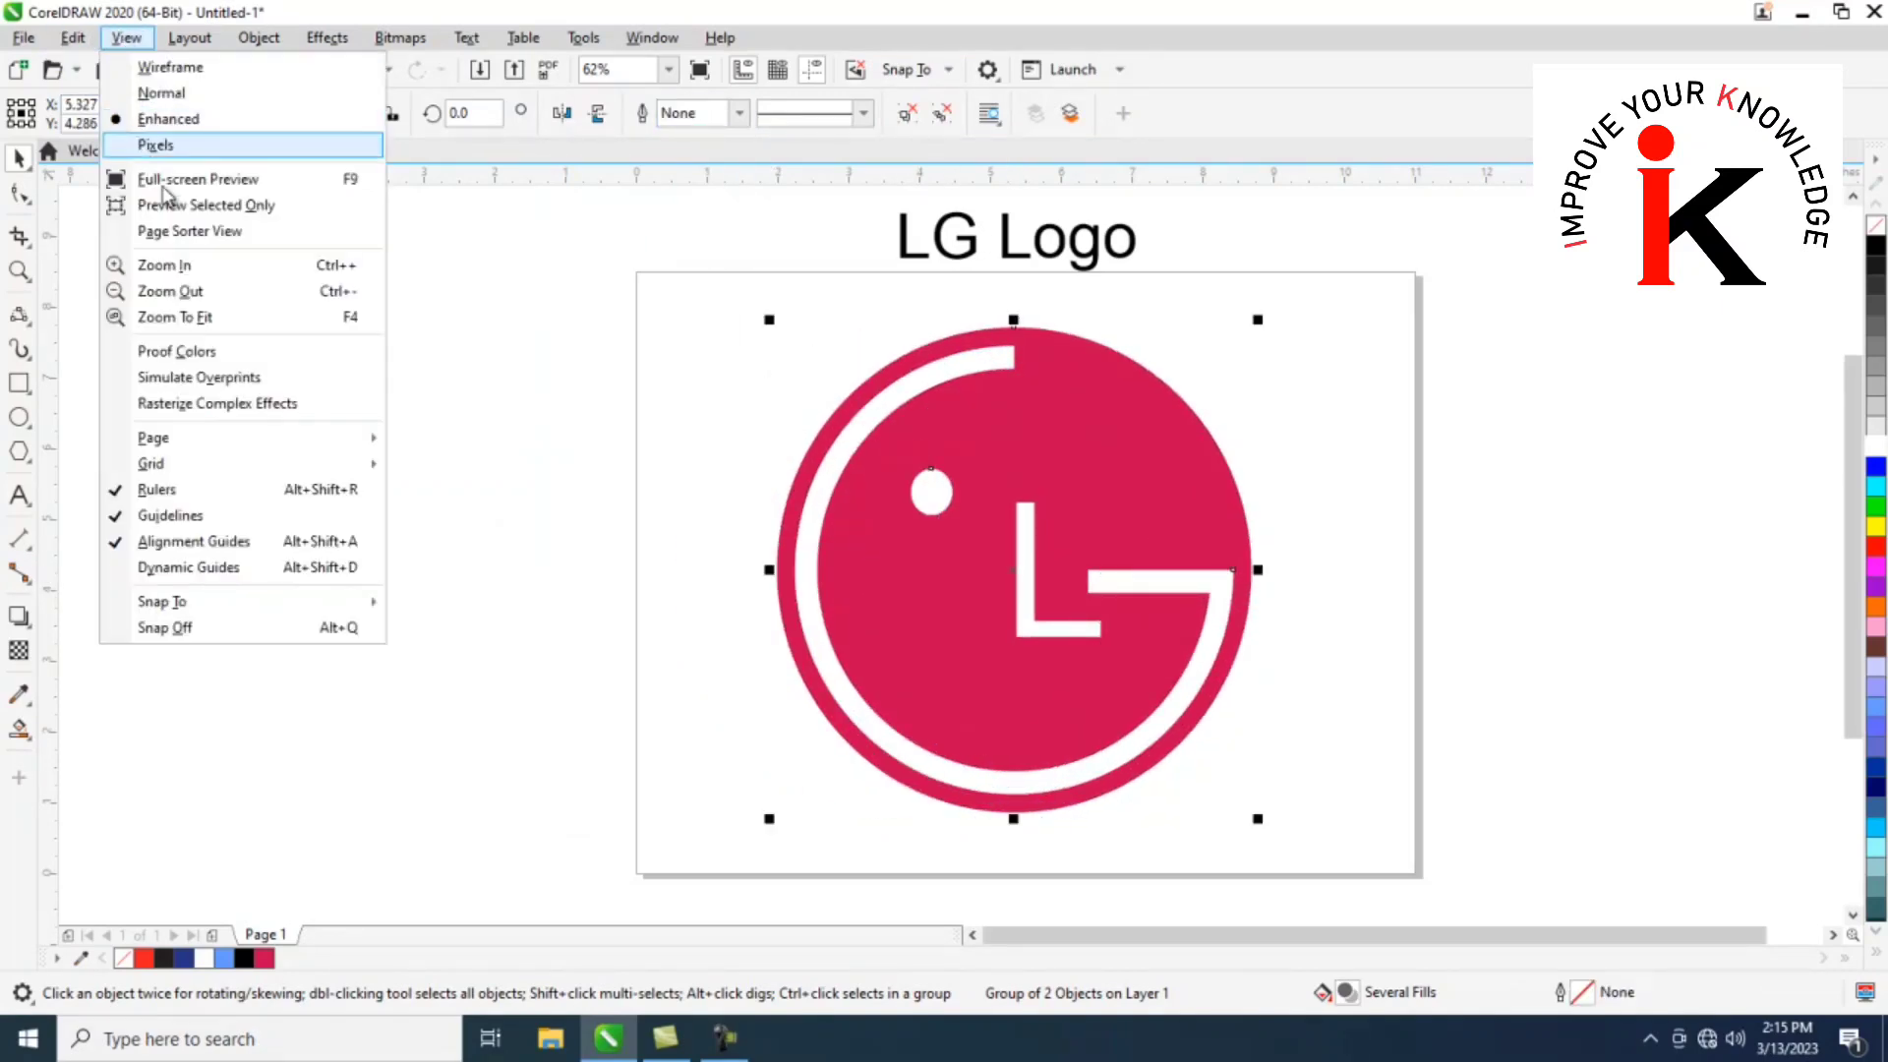
{"action": "left_click", "coordinate": [199, 207]}
{"action": "key", "text": "F9"}
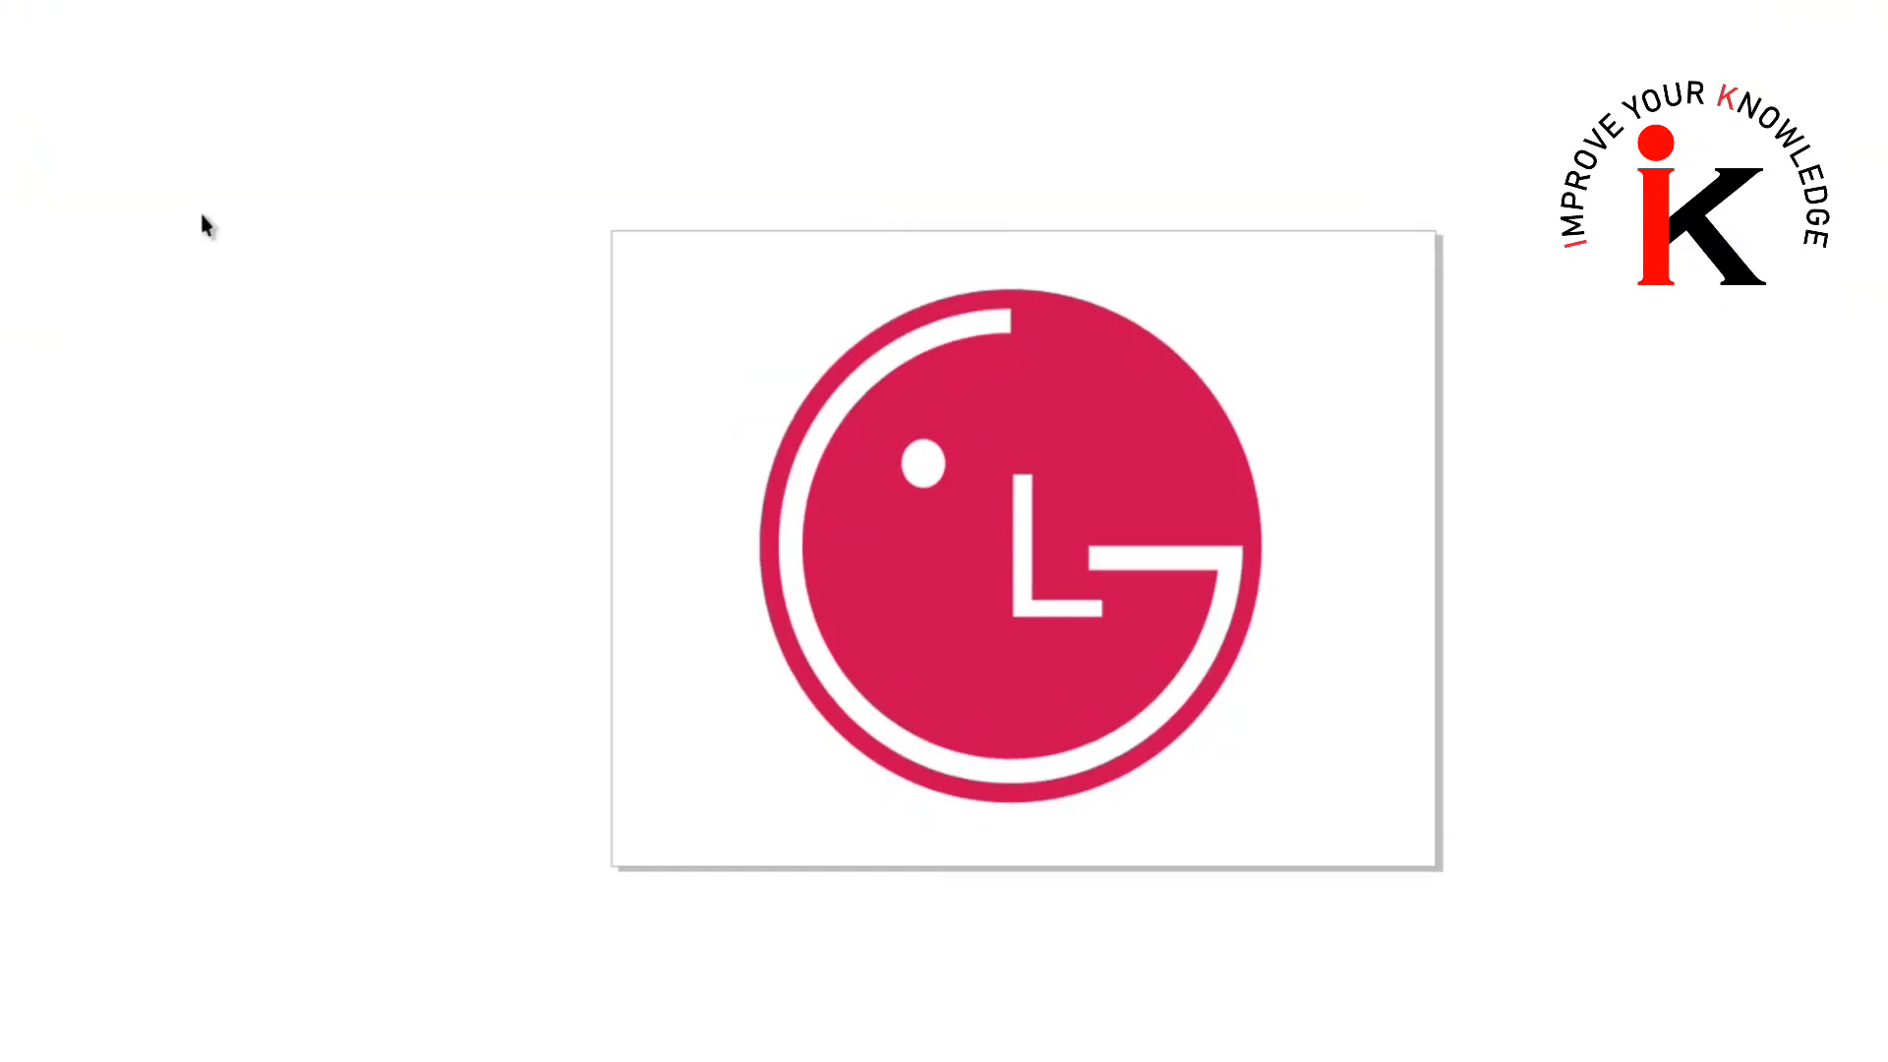